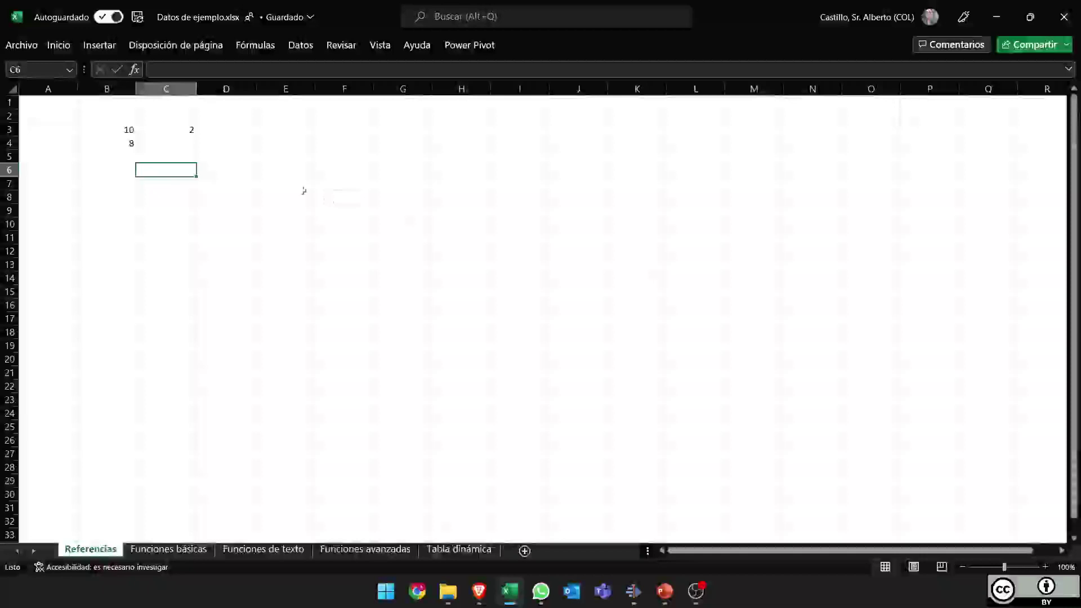
Examine the source values in cells B3, B4 and C3 of the Referencias sheet.
left_click(120, 129)
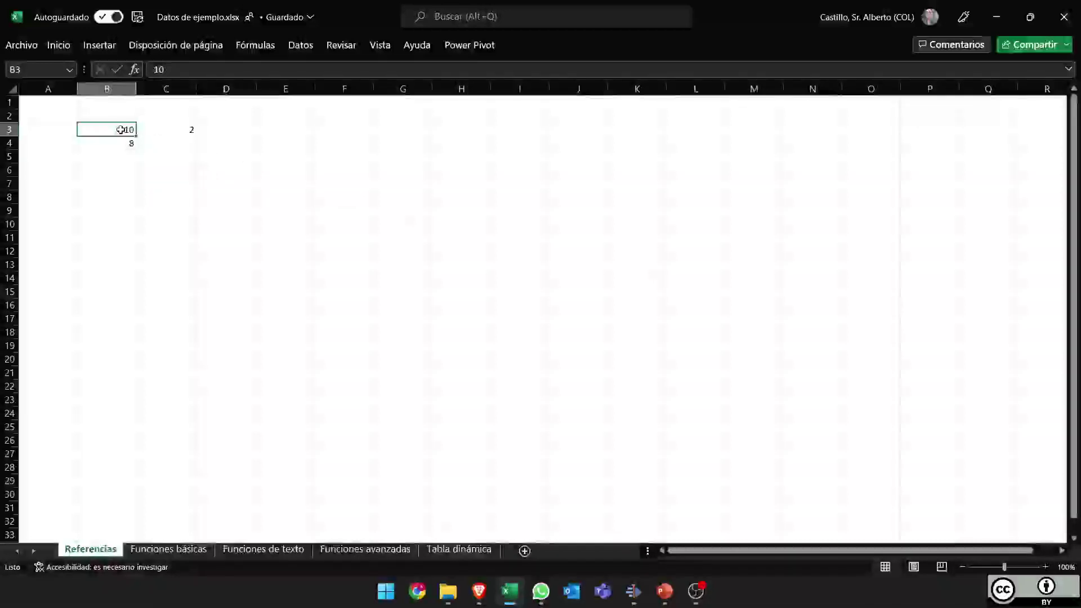
left_click(128, 145)
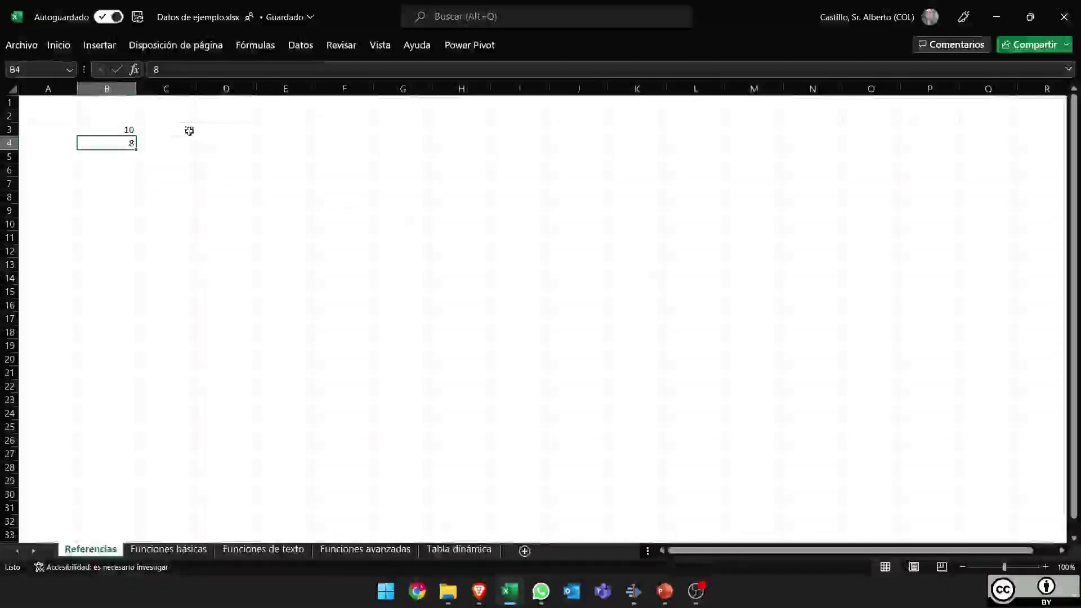
left_click(189, 130)
left_click(114, 132)
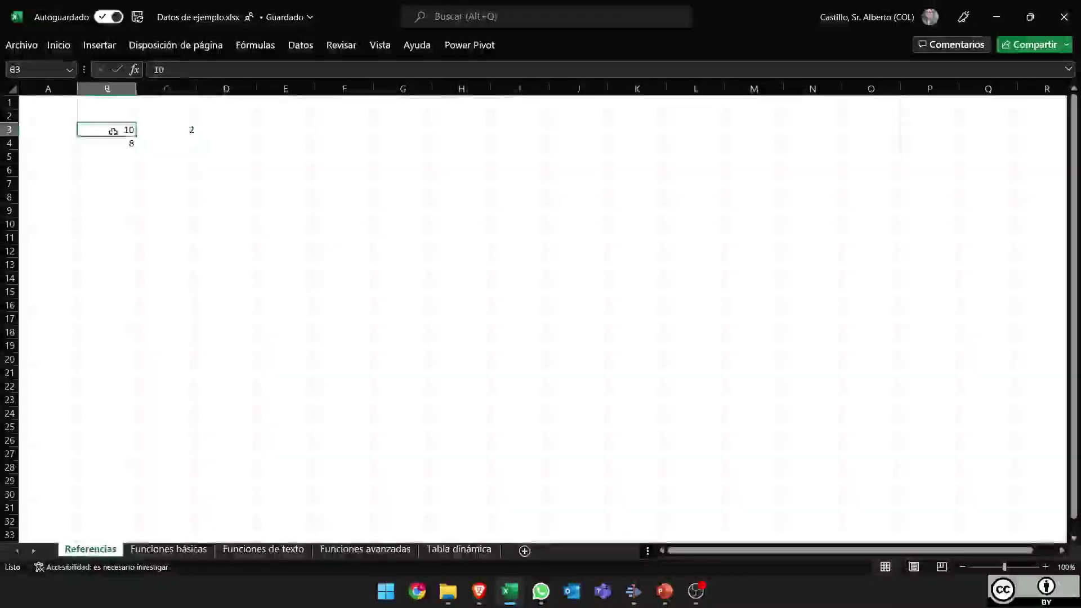
left_click(114, 143)
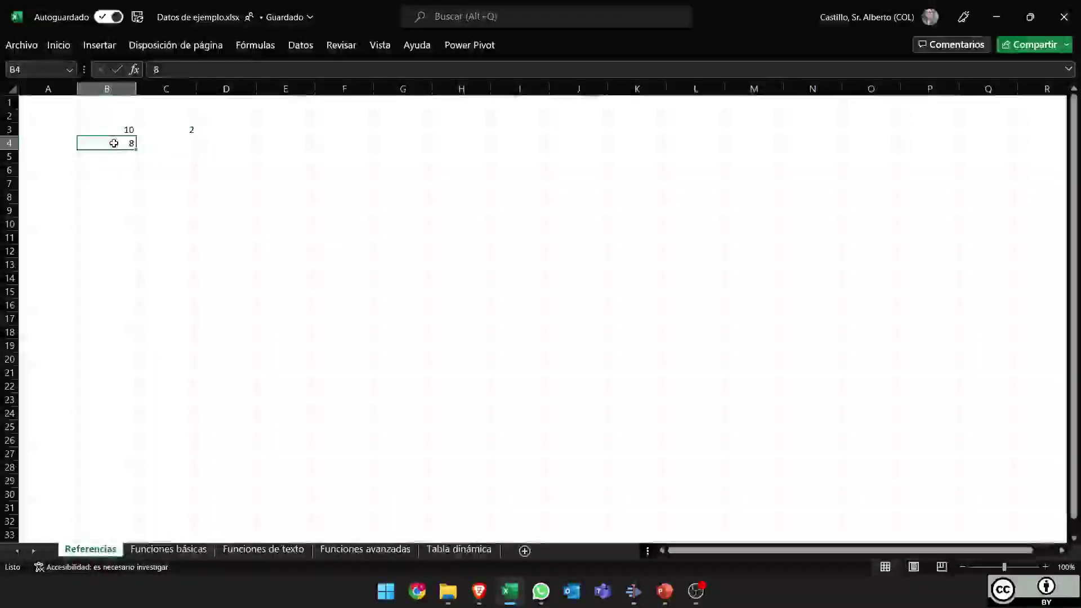
left_click(164, 133)
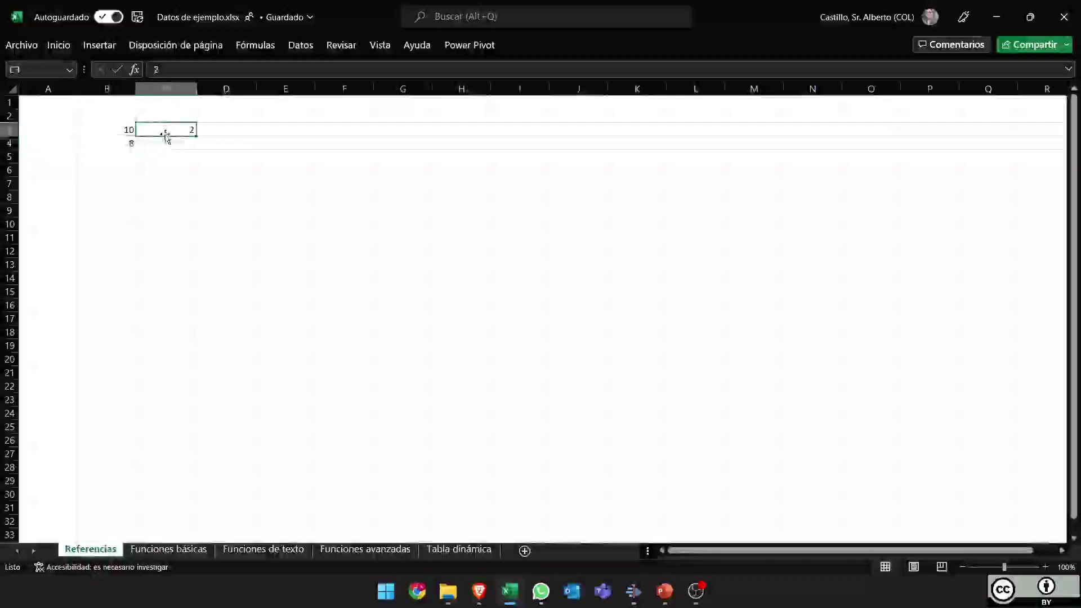
left_click(127, 130)
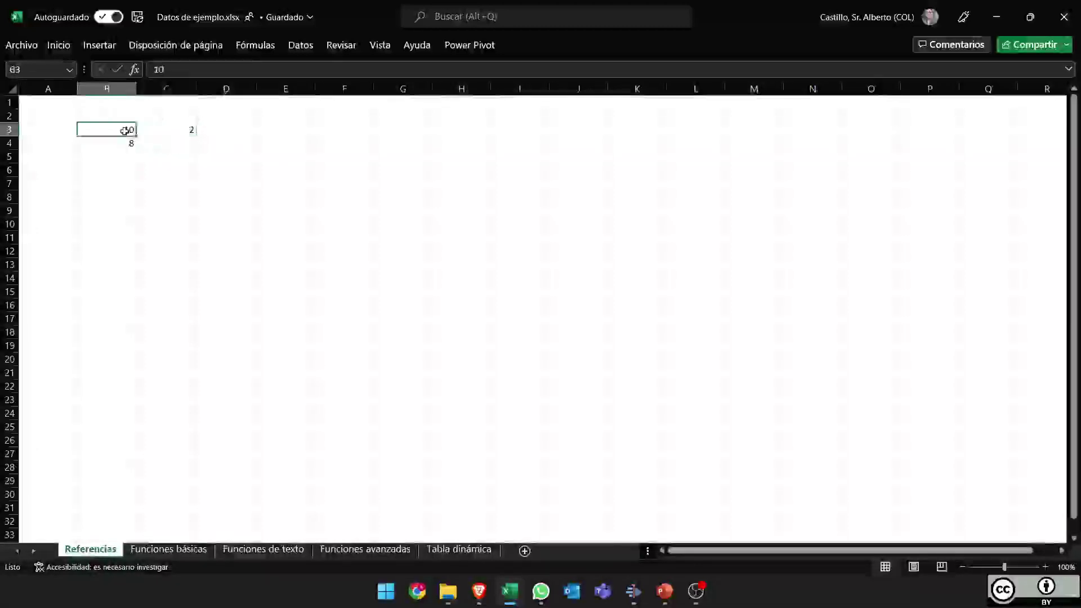
Highlight cell E5 with a yellow fill.
left_click(270, 158)
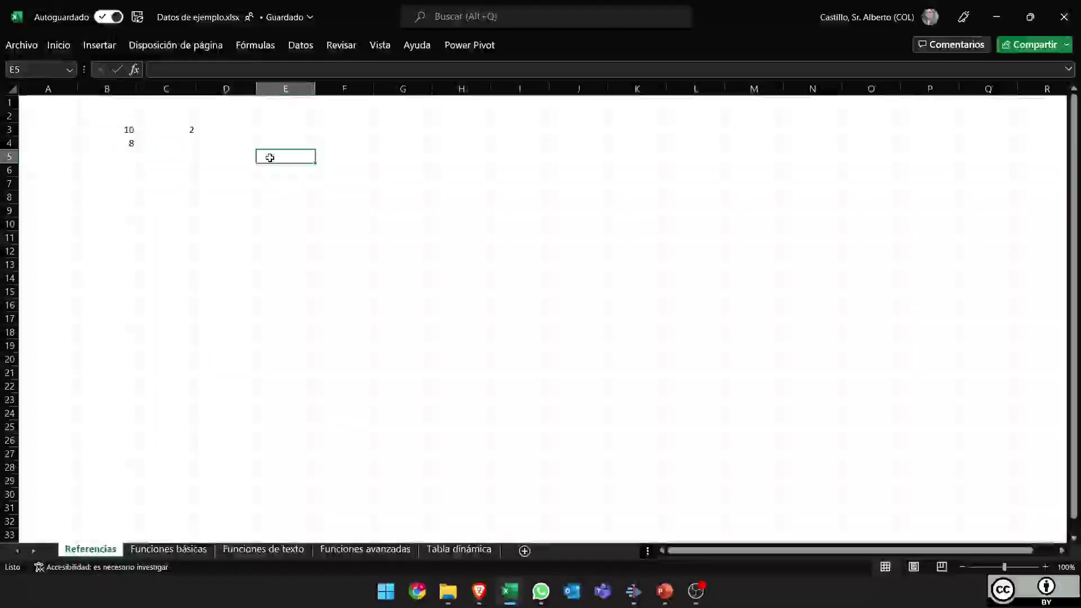
left_click(58, 45)
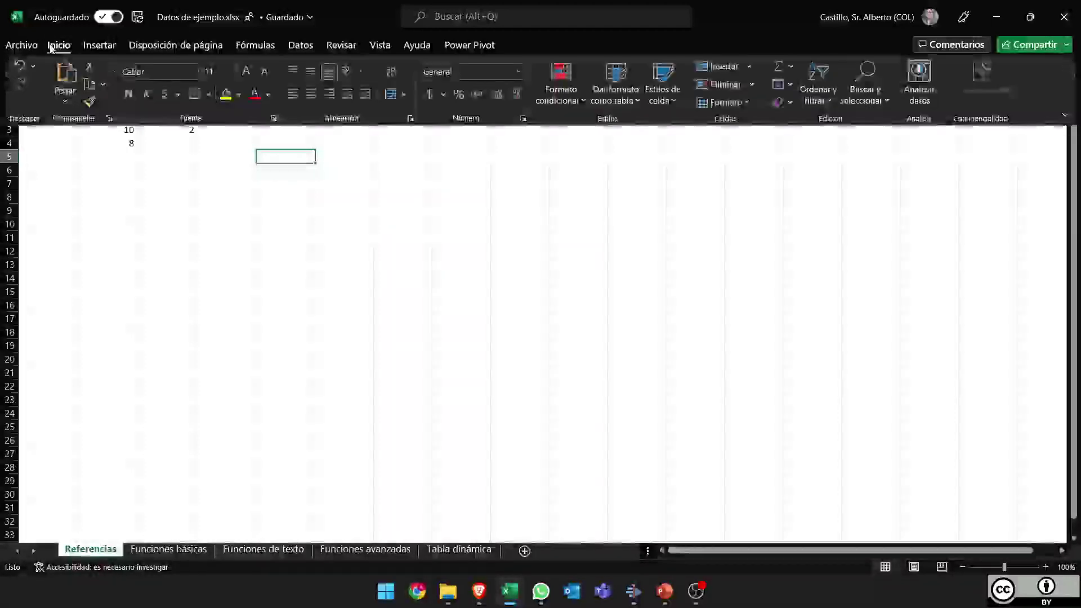
left_click(226, 96)
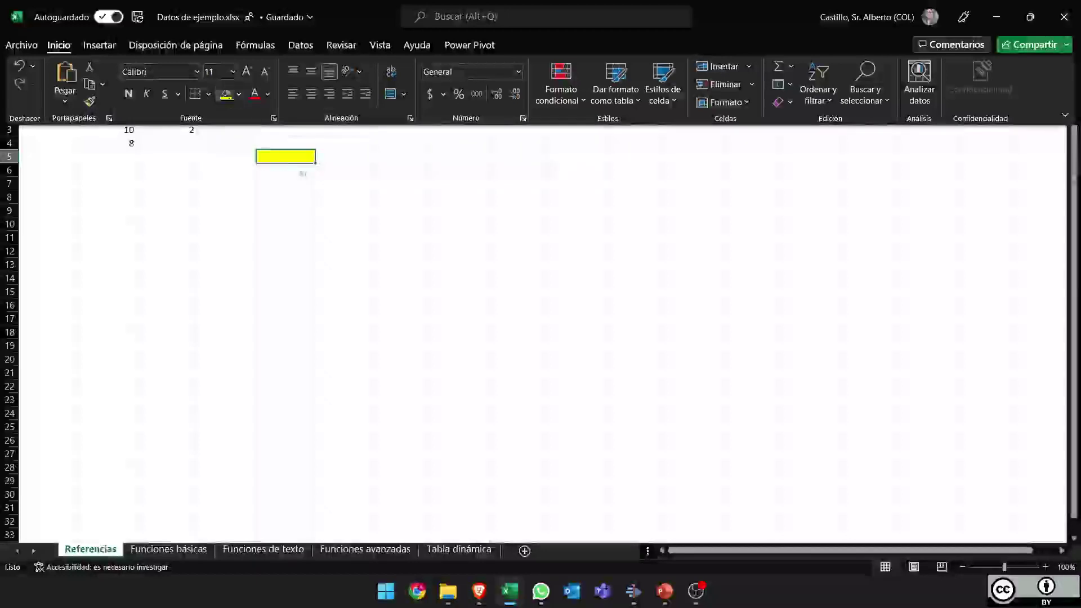
Enter the formula =B3 in cell E5 and reselect the cell.
left_click(293, 158)
type("=")
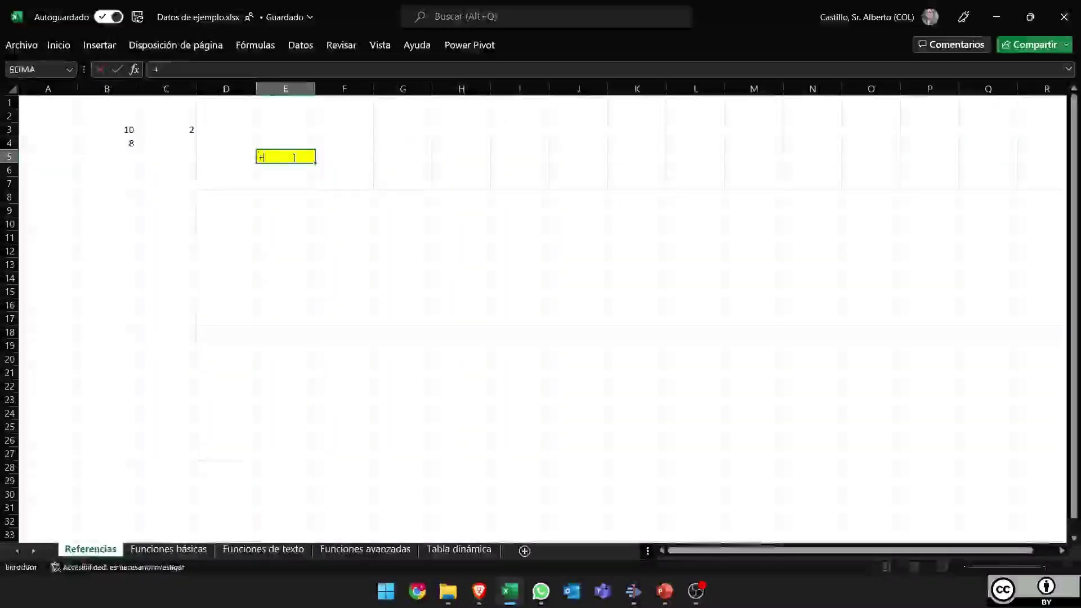
key("BackSpace")
type("=")
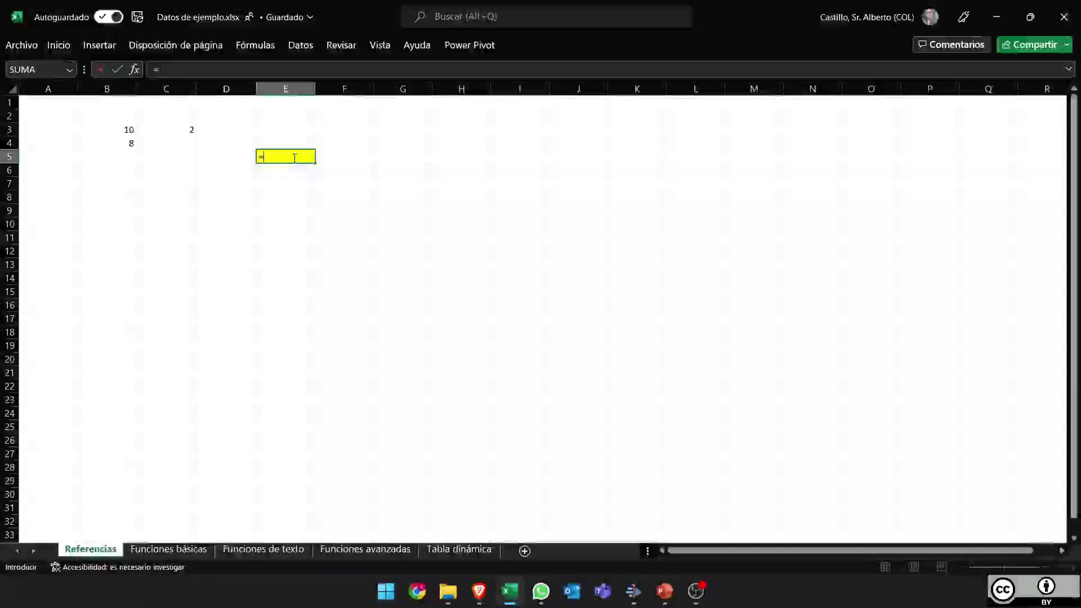
left_click(118, 130)
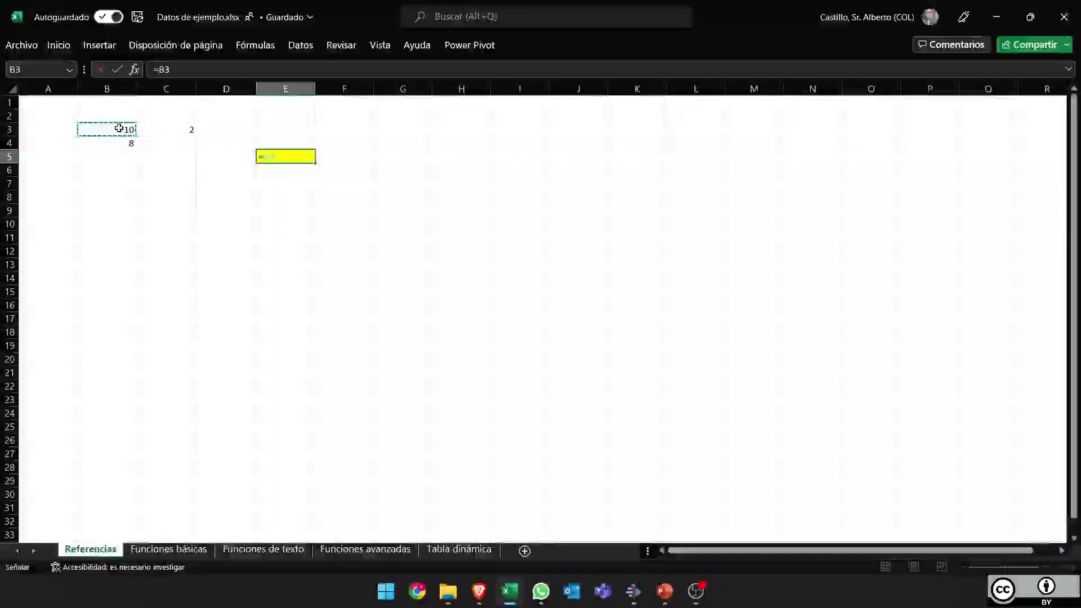
key("Return")
key("Up")
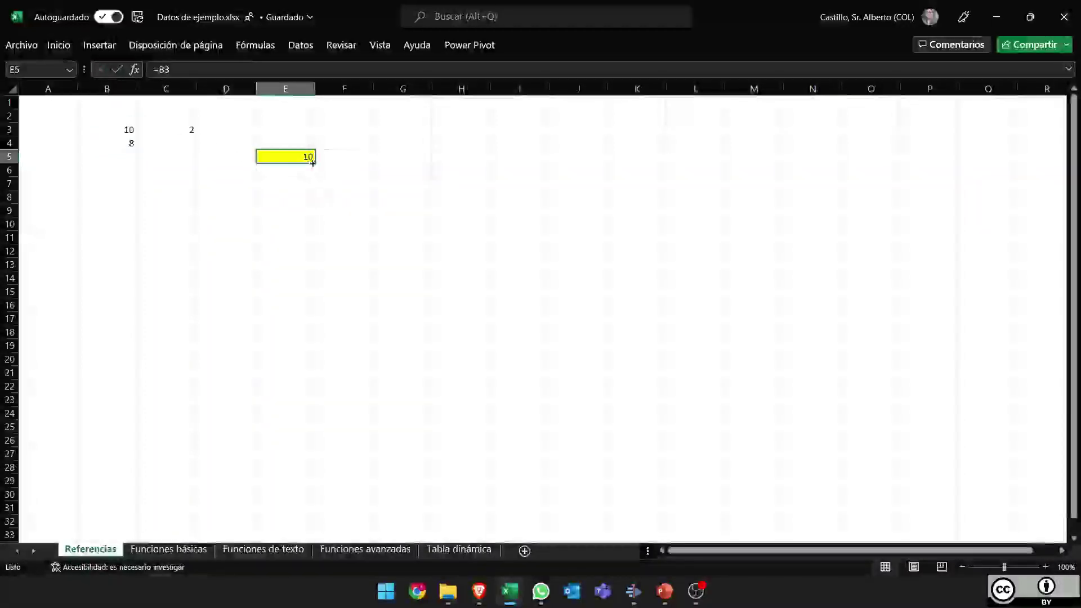
Fill the relative formula in E5 across to F5 and down to E6, and check the copied references.
left_click_drag(313, 164, 373, 161)
left_click(357, 156)
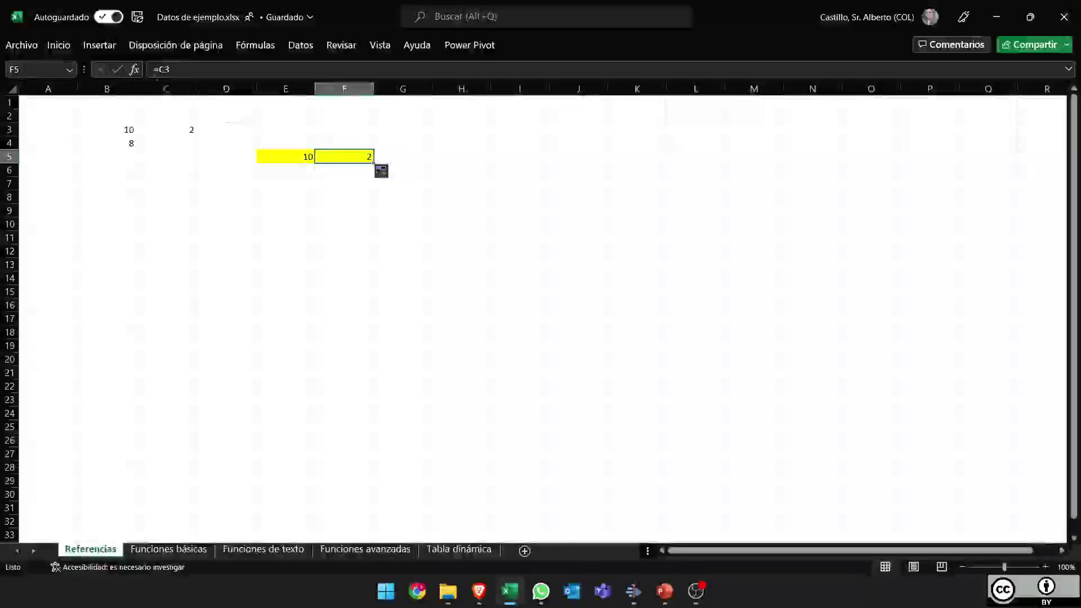
left_click(303, 149)
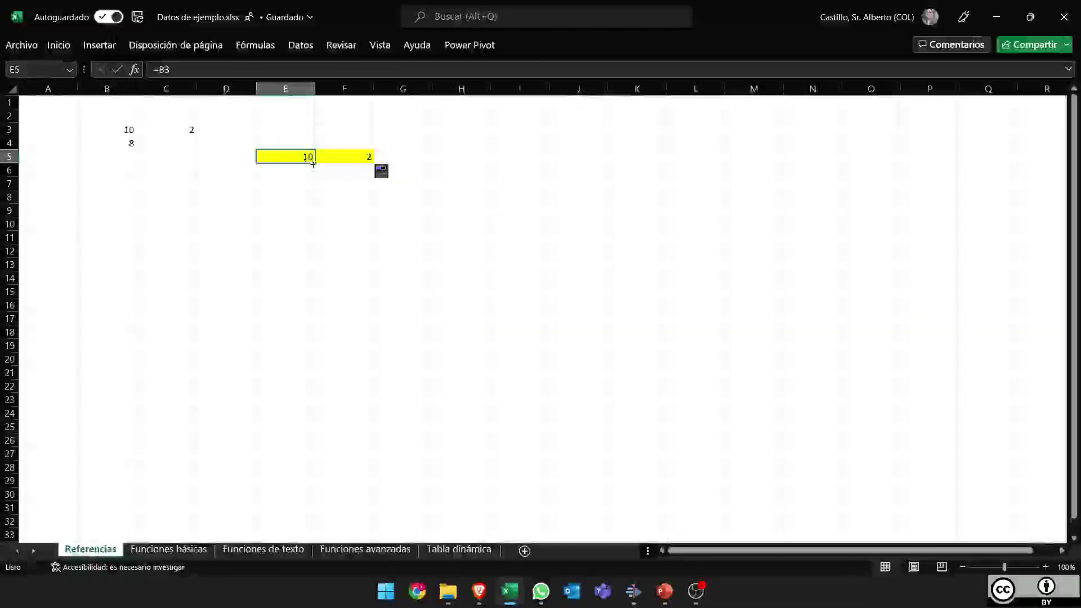
left_click_drag(314, 163, 309, 172)
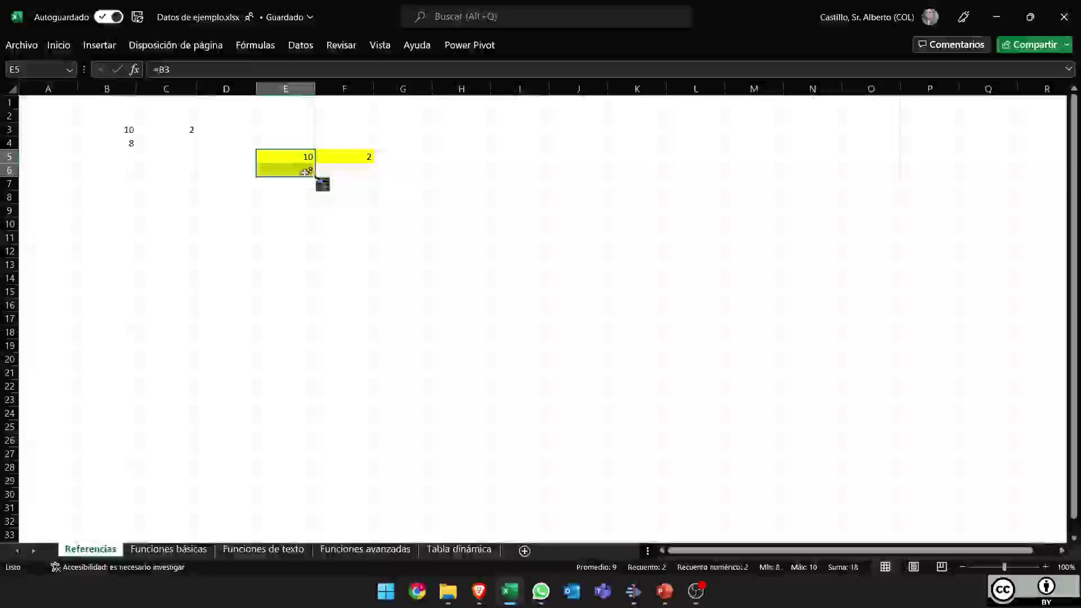
double_click(305, 173)
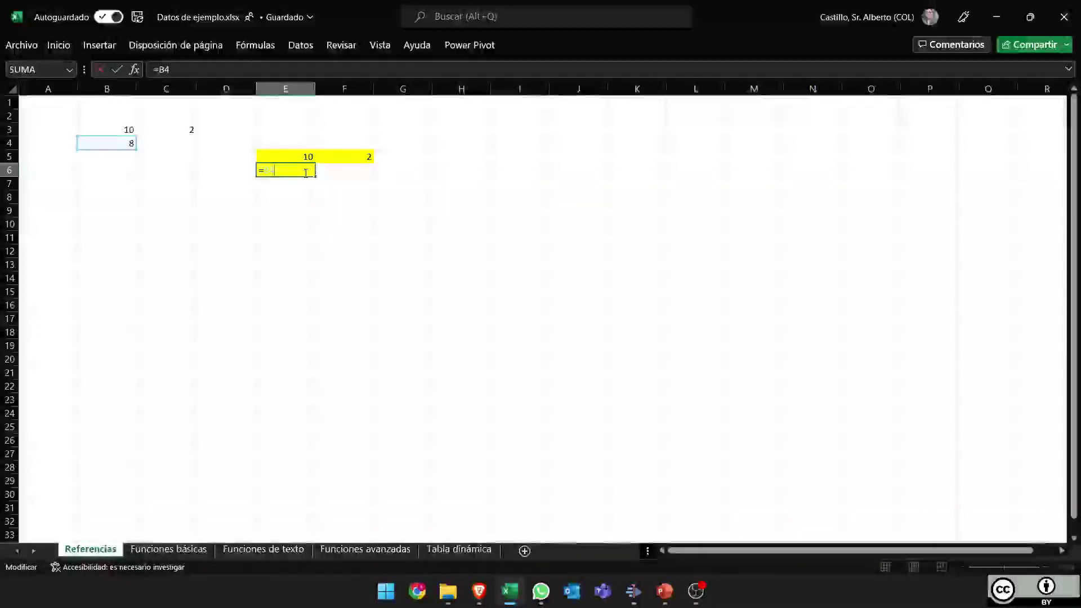
key("Escape")
Undo the copies in F5 and E6 and return to cell E5.
left_click(232, 170)
key("ctrl+z")
key("Right")
key("Left")
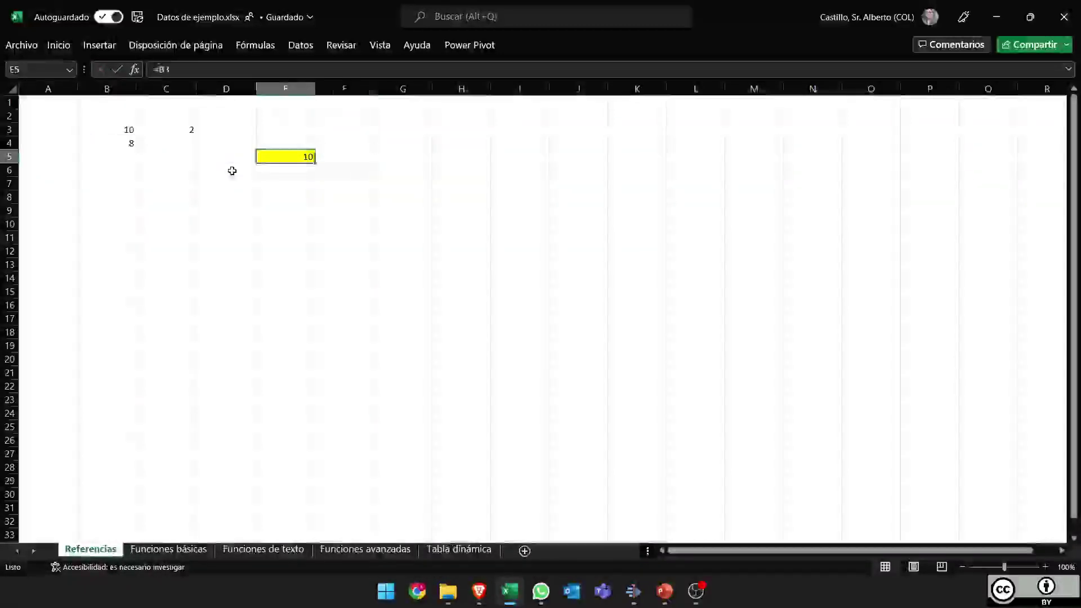
Make the reference in E5 fully absolute as =$B$3 and reselect the cell.
left_click(178, 69)
key("F4")
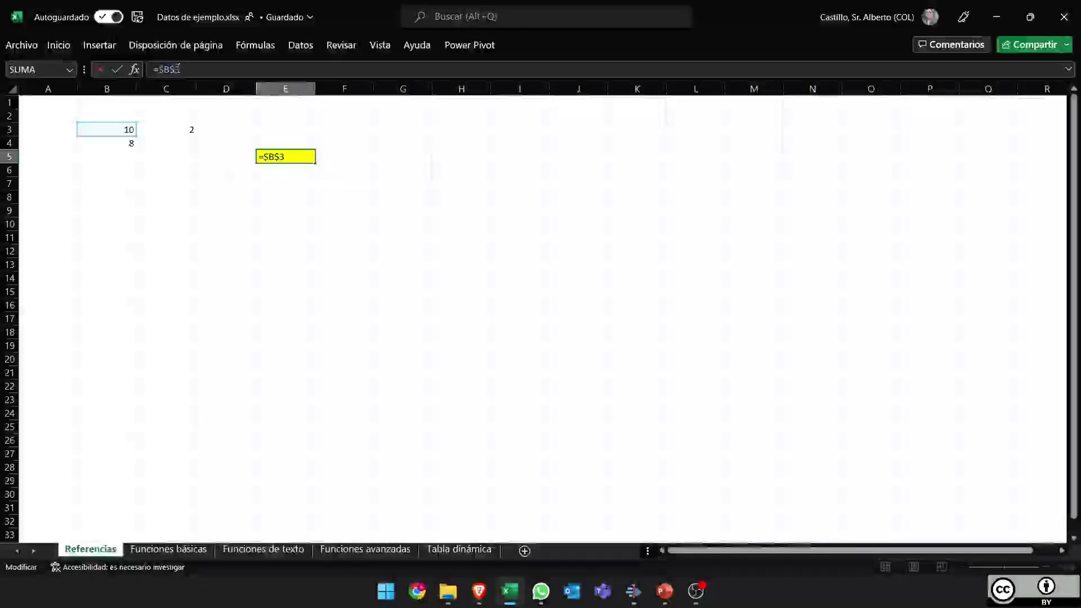
key("Return")
key("Up")
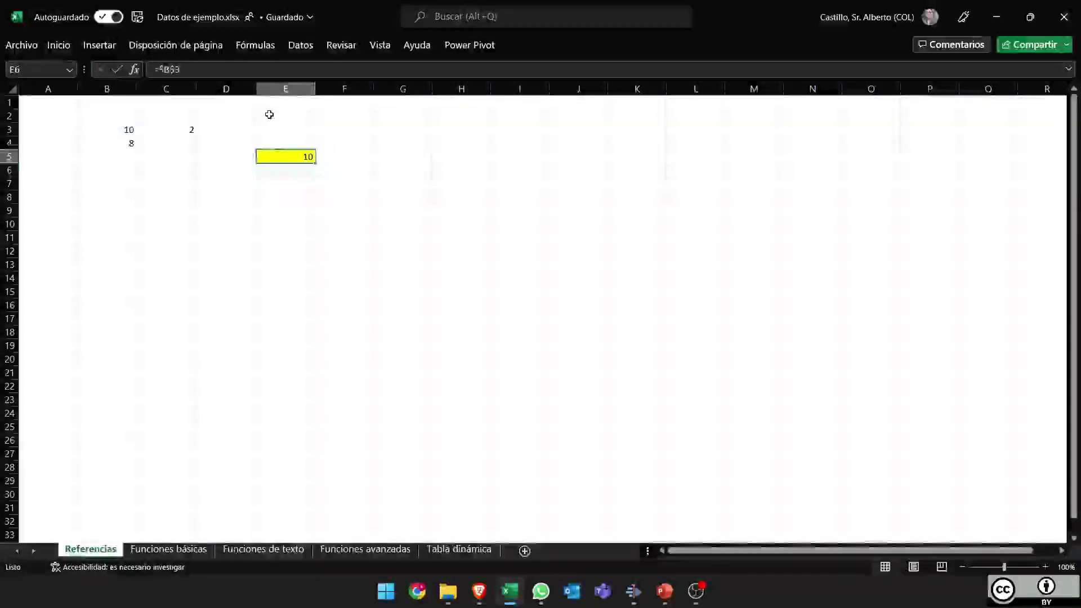
Fill the absolute formula from E5 over the range E5:I9 and undo the fill.
left_click_drag(315, 162, 546, 224)
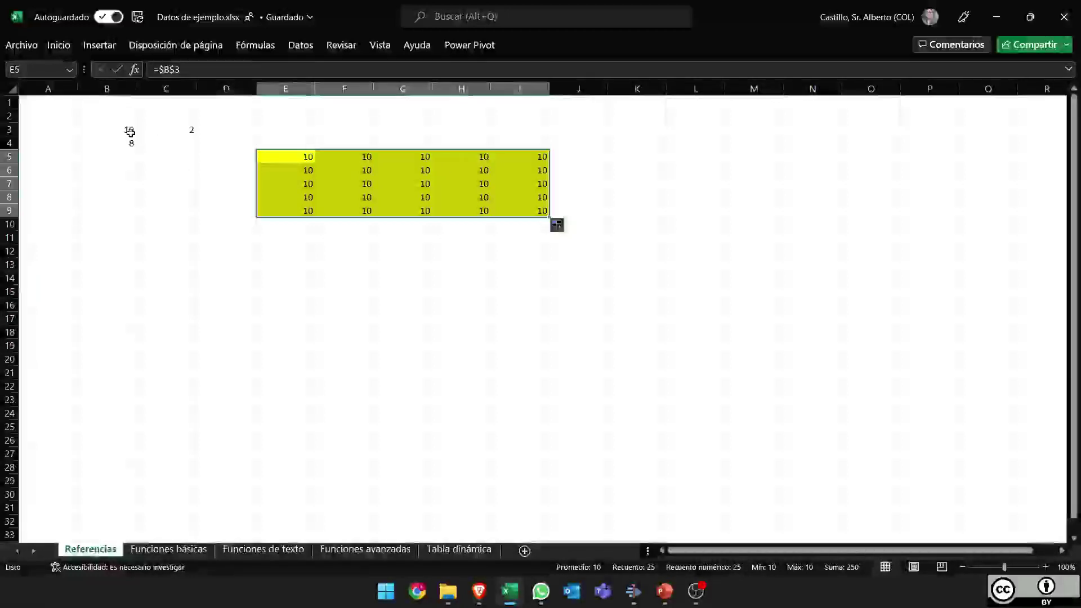
key("ctrl+z")
key("ctrl+z")
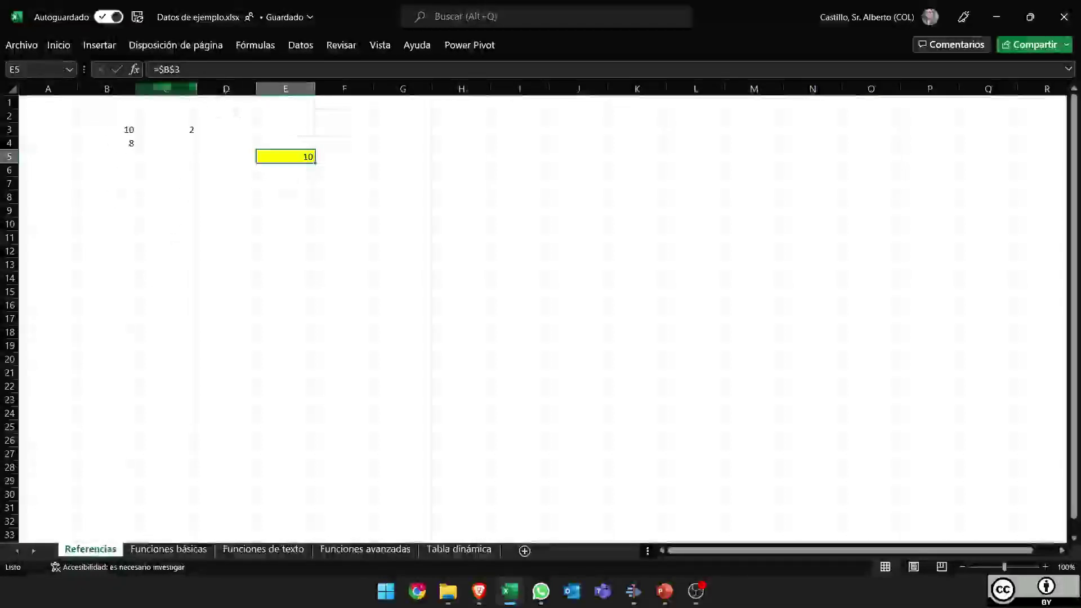
key("ctrl+y")
key("ctrl+z")
Change the formula in E5 to the mixed reference =B$3, locking only the row.
double_click(276, 160)
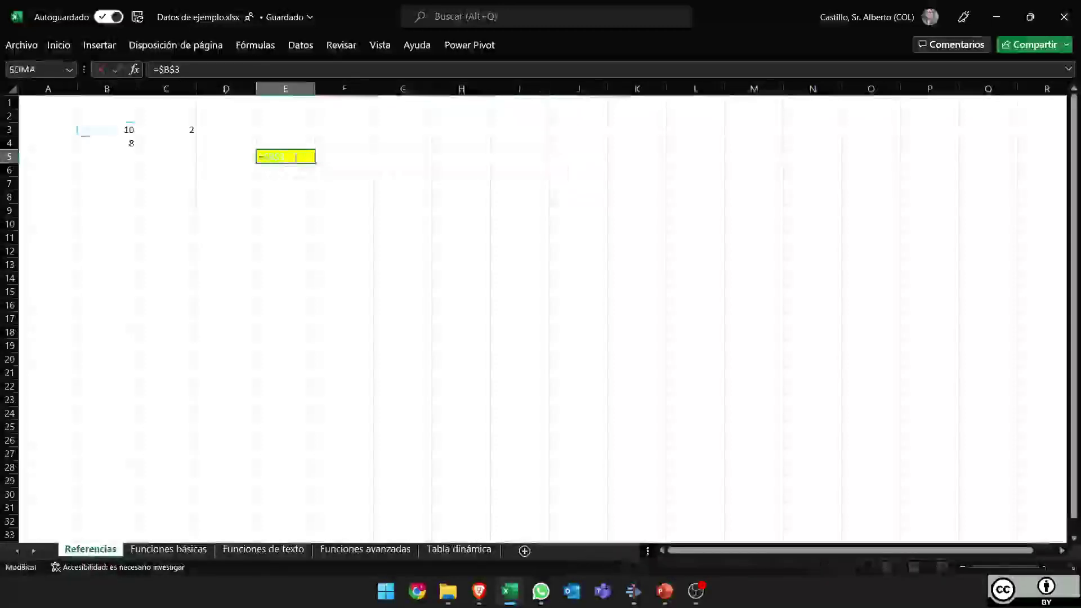
key("F4")
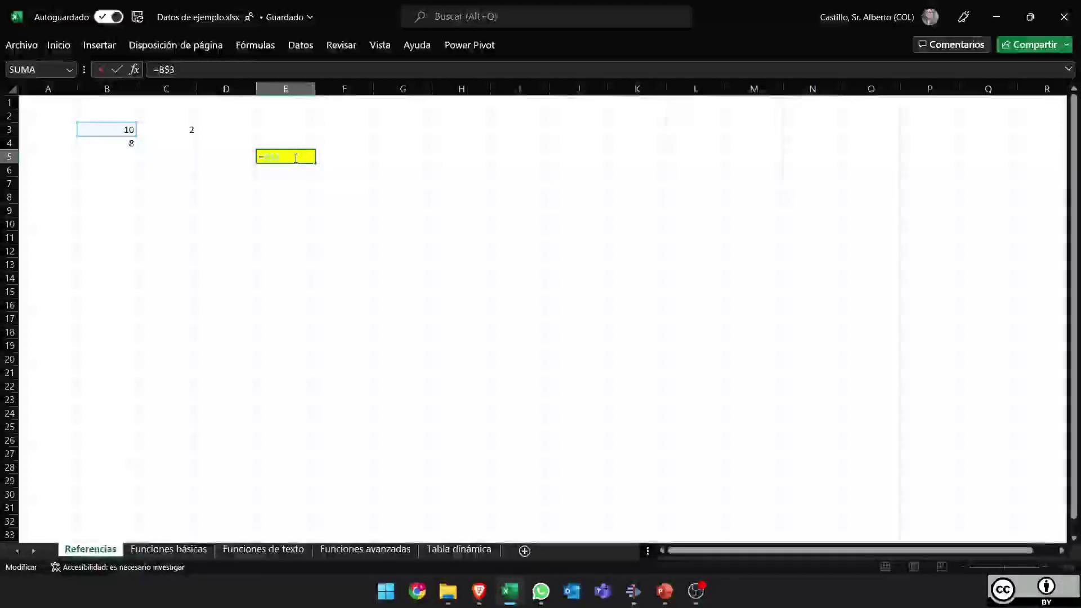
key("Return")
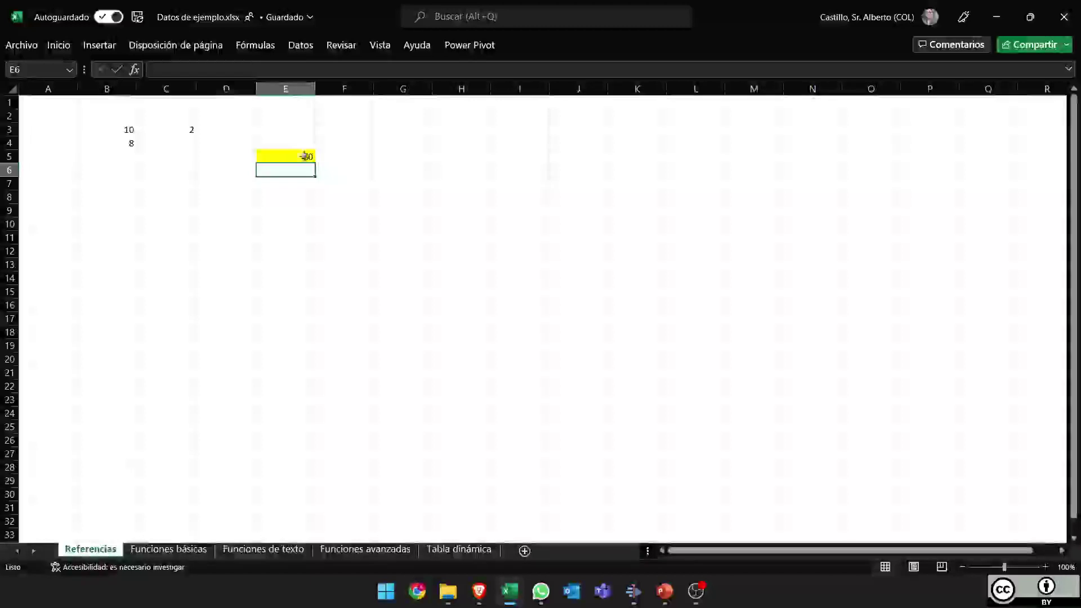
Fill the row-locked formula from E5 across to G5 and down to E7, and check the copy in E7.
left_click(304, 156)
left_click_drag(314, 162, 420, 164)
left_click(295, 157)
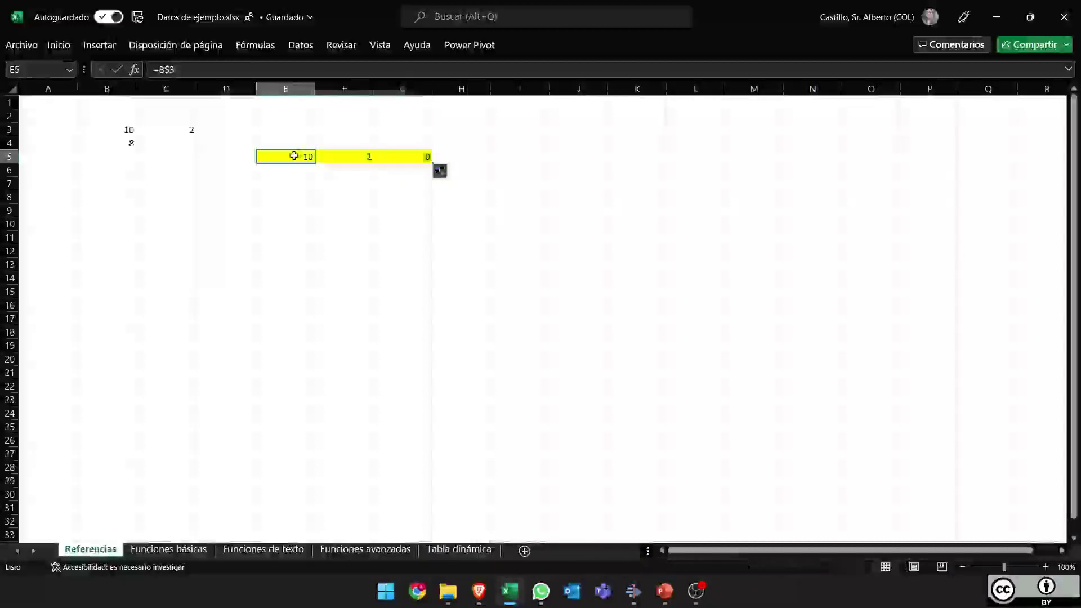
left_click_drag(318, 163, 313, 194)
left_click(311, 184)
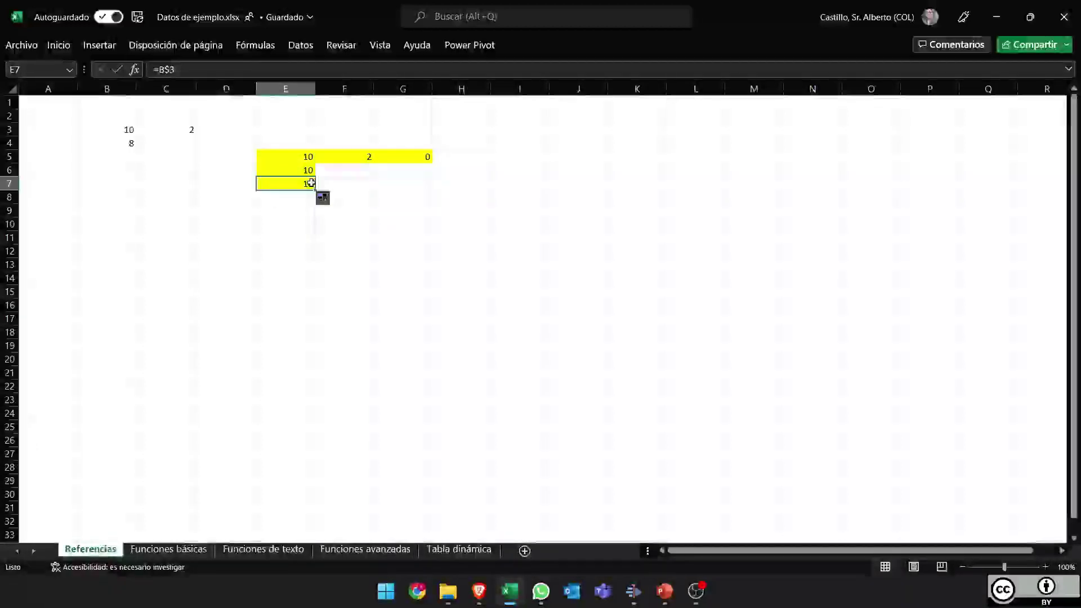
Undo the row-locked copies across row 5 and down column E.
key("ctrl+z")
key("ctrl+z")
key("ctrl+z")
key("ctrl+z")
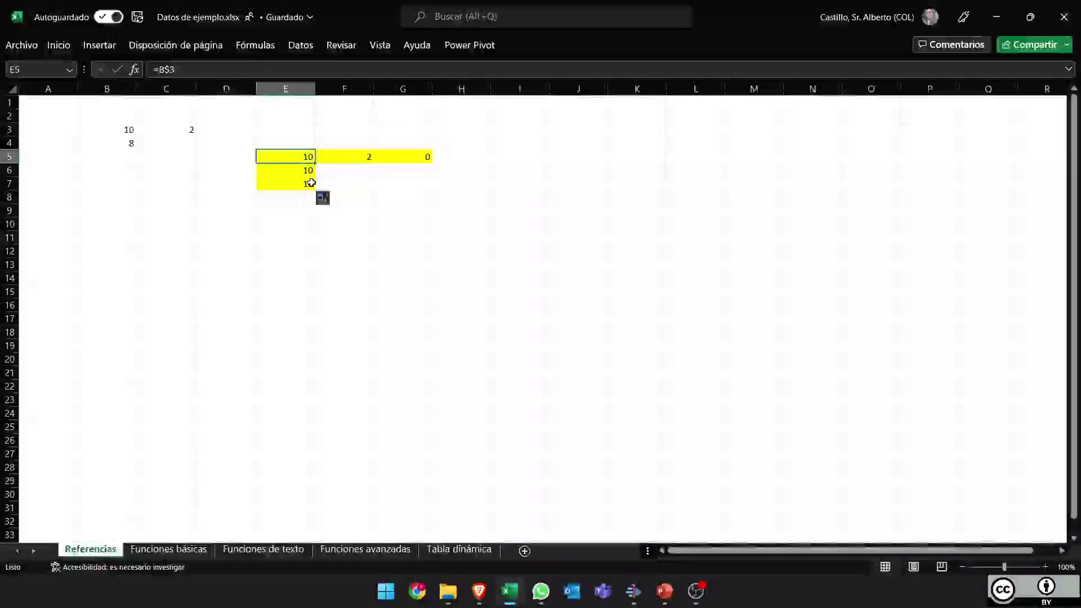
Change the formula in E5 to the mixed reference =$B3, locking only the column.
left_click(214, 70)
key("F4")
key("Return")
key("Up")
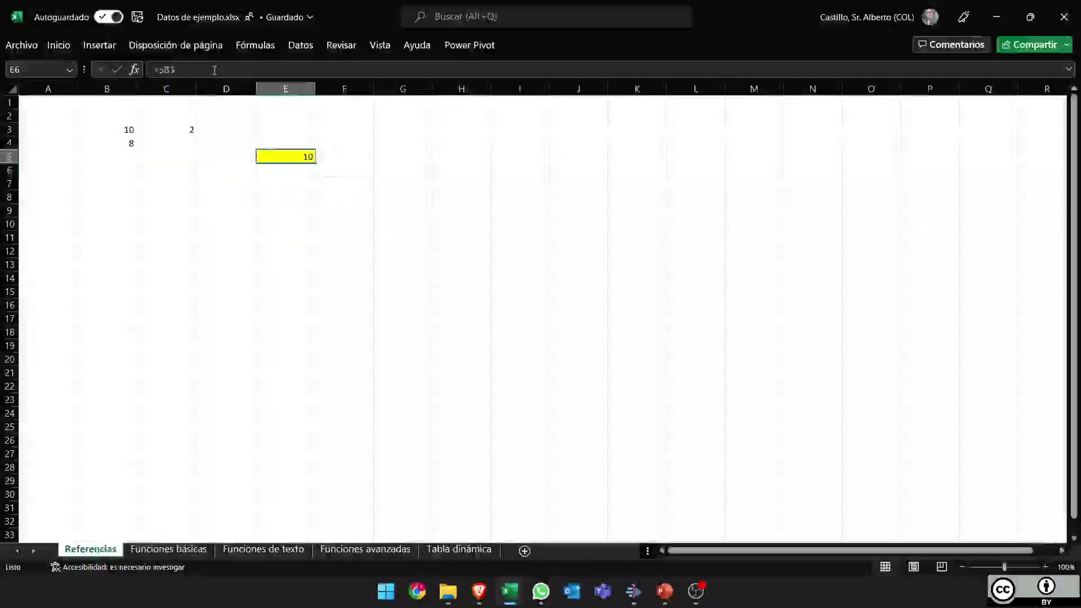
Fill the column-locked formula from E5 over the range E5:G6 and check the reference in E5.
left_click_drag(317, 162, 432, 165)
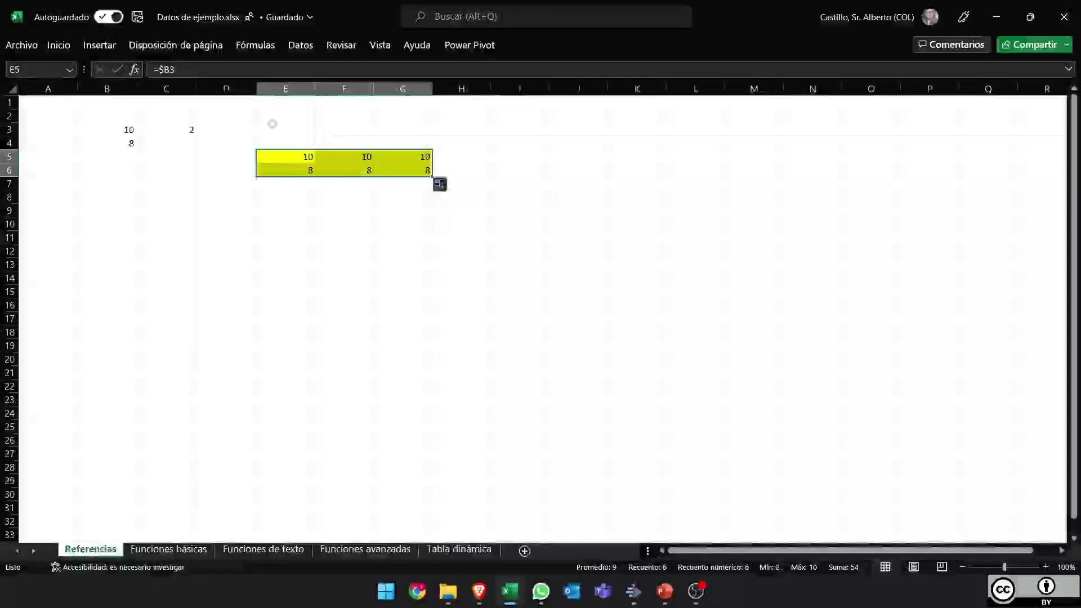
left_click(192, 70)
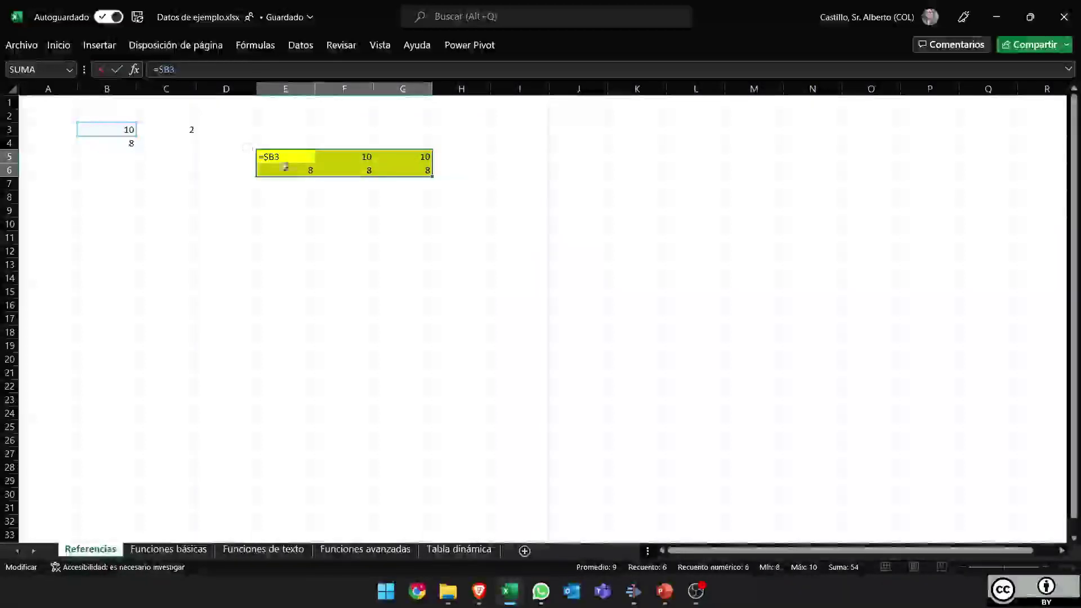
key("Escape")
Undo the column-locked copies, leaving only the formula in E5.
key("ctrl+z")
key("ctrl+z")
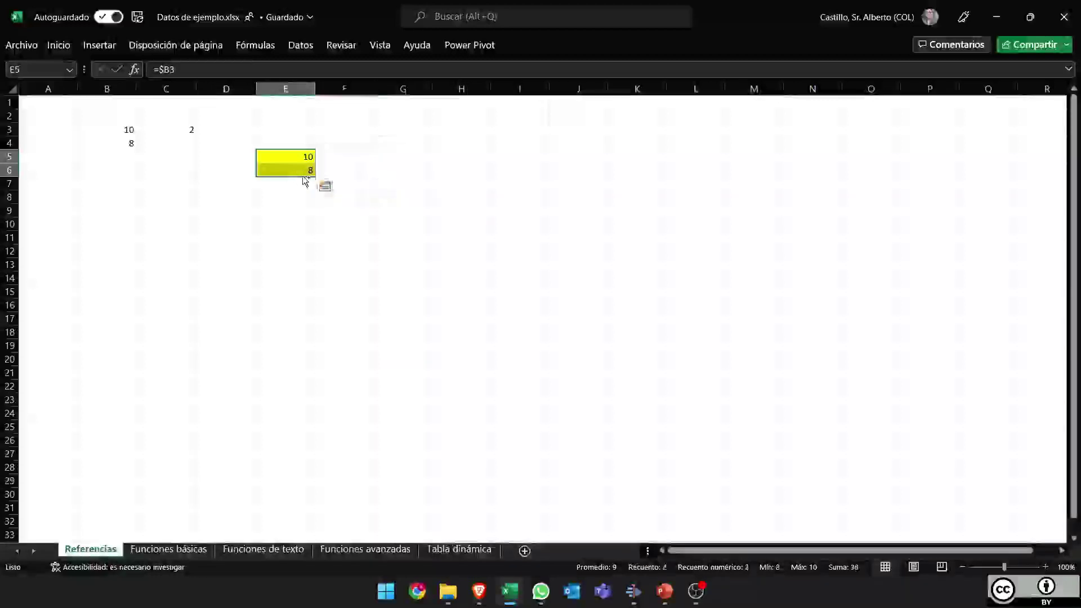
key("ctrl+z")
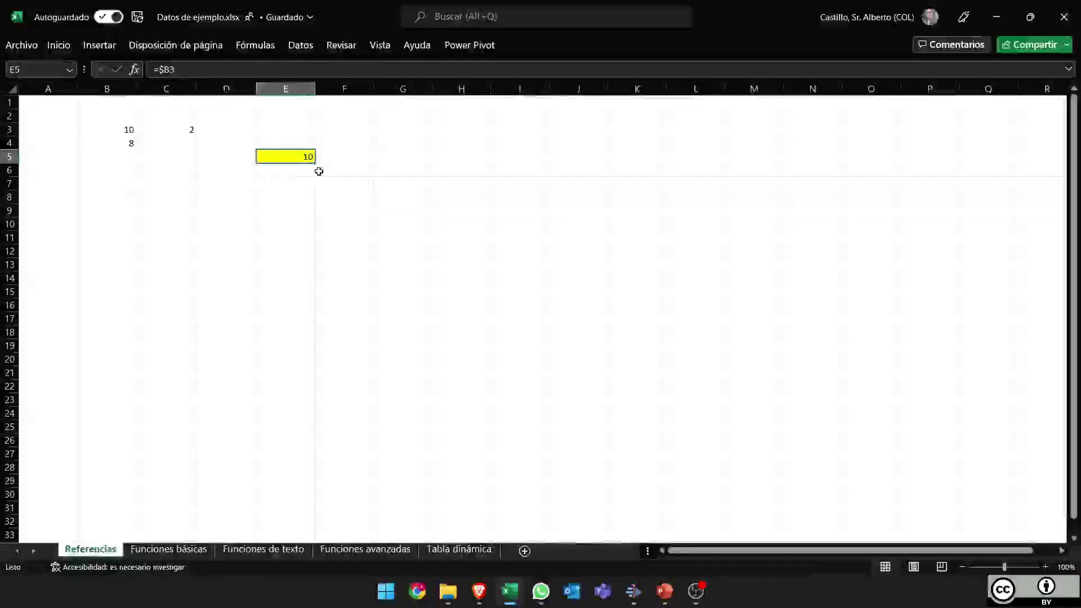
Enter the formula +B3*C3 in cell F6 to multiply the two cells.
left_click(319, 171)
type("+")
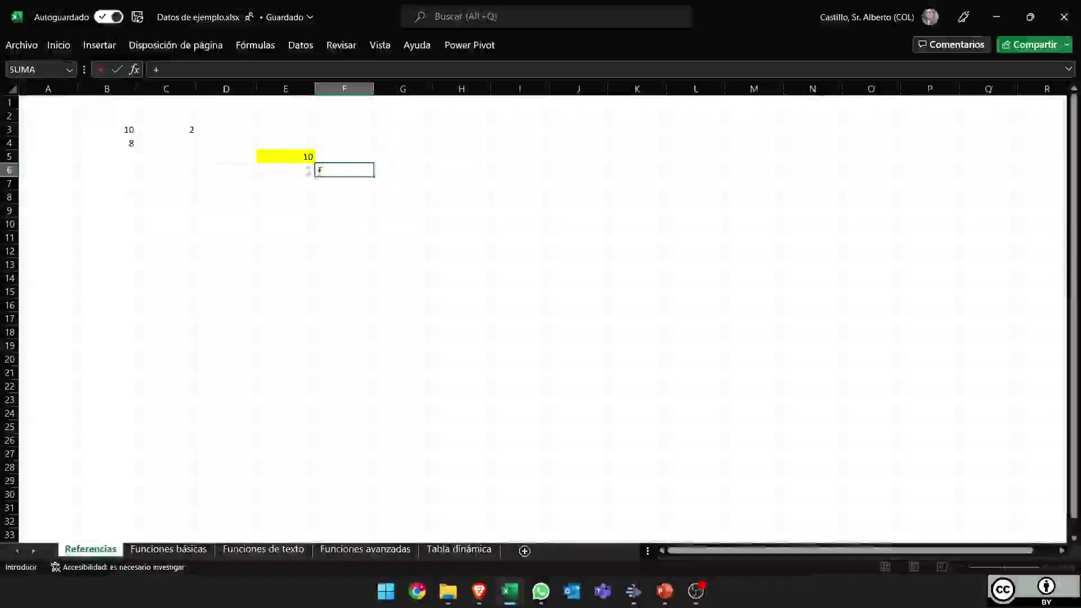
left_click(116, 131)
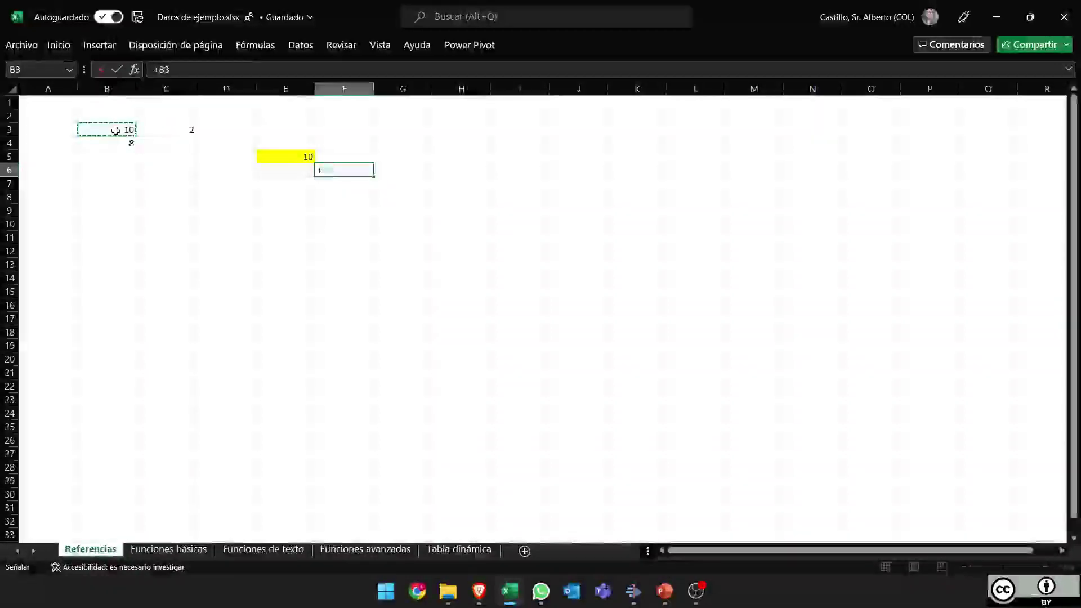
type("*")
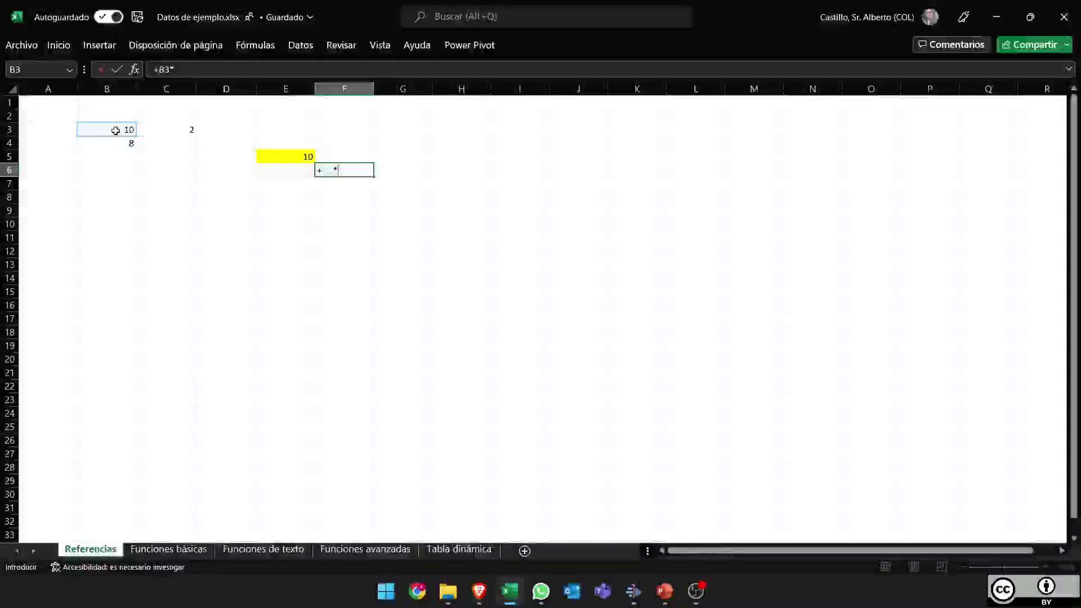
left_click(162, 129)
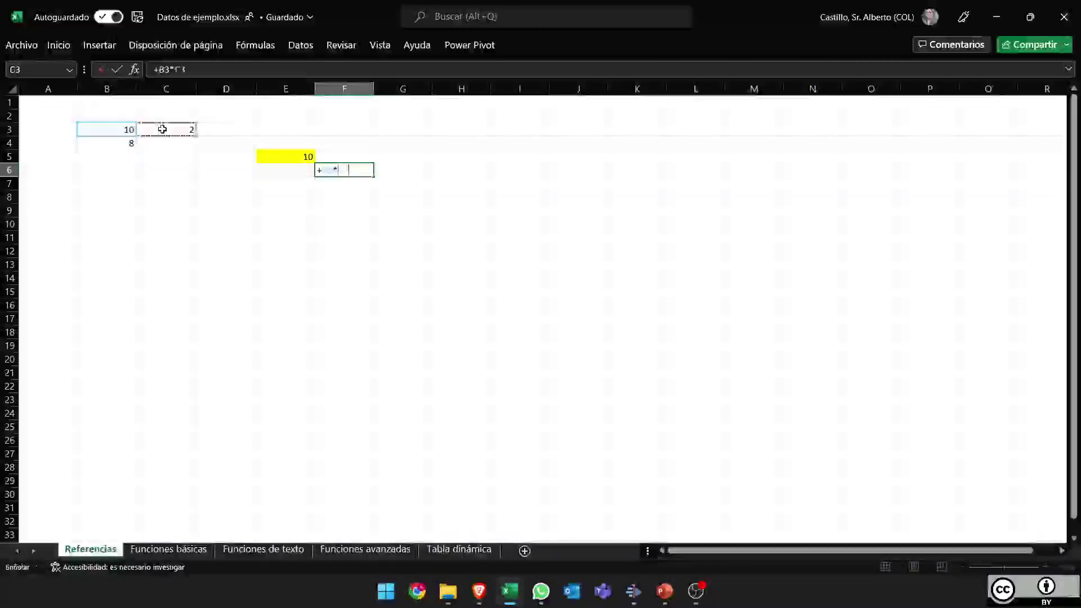
key("Return")
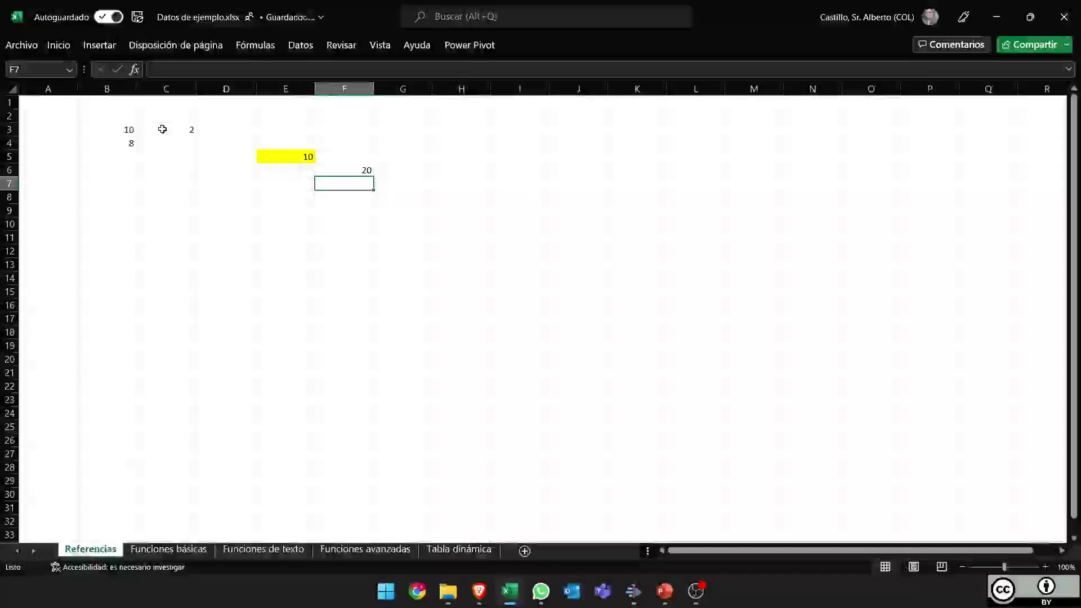
Switch to the PowerPoint slide show, advance to the slide on operators and cell ranges, and return to Excel.
key("alt+Tab")
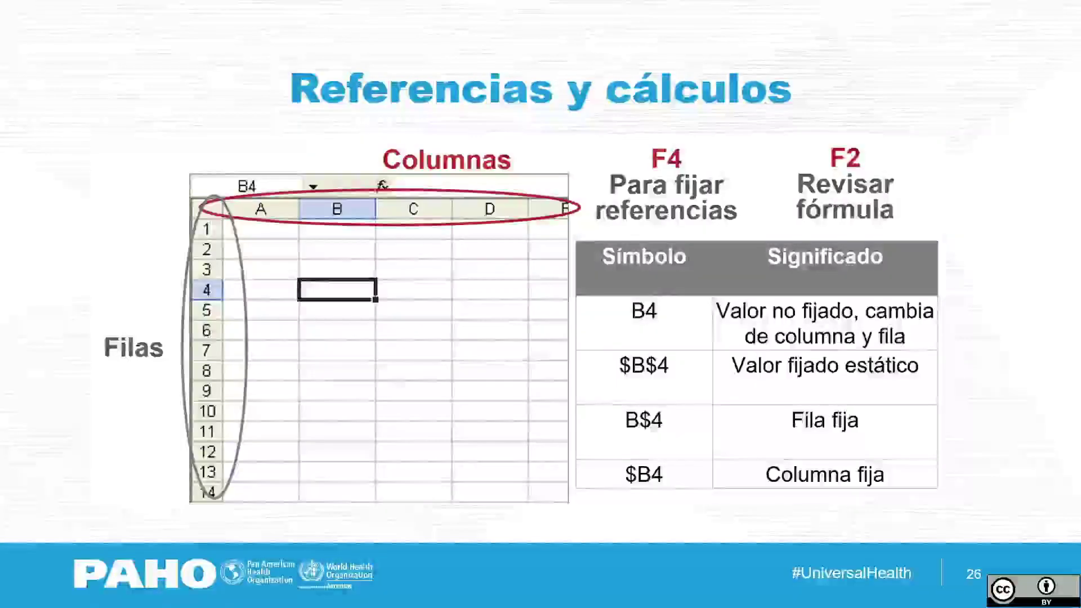
key("Right")
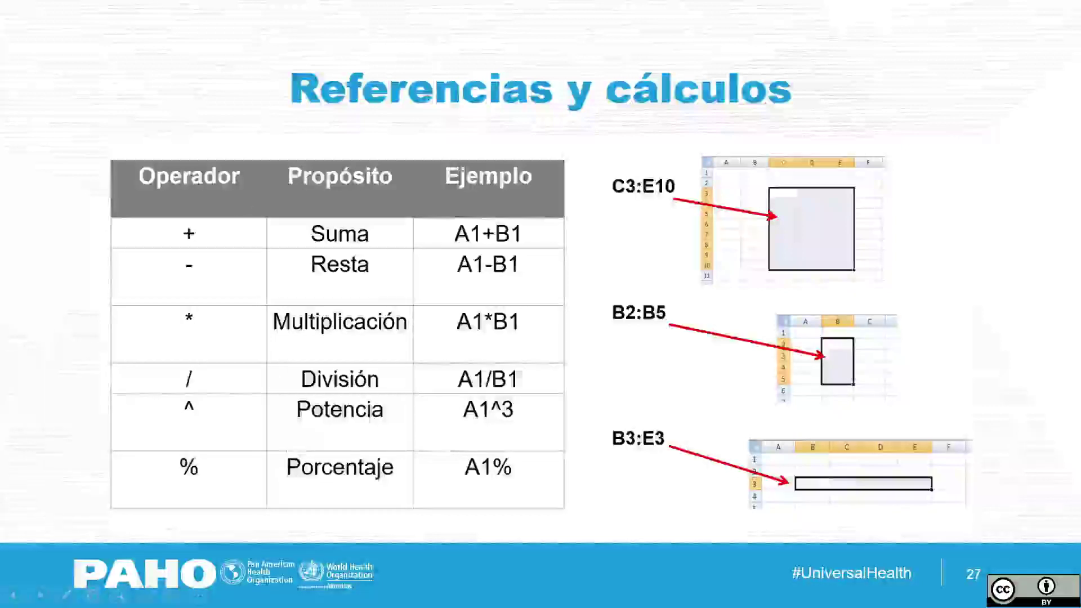
left_click(341, 345)
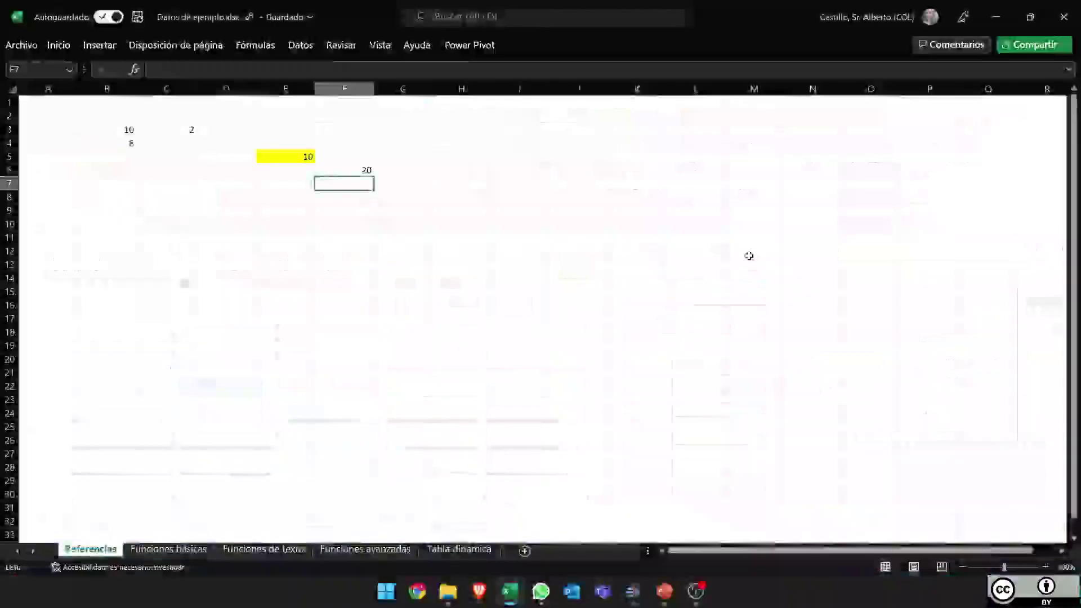
Open Insert Function for F7 and browse the recently used, Matemáticas y trigonométricas, Estadísticas and Lógica functions.
left_click(134, 70)
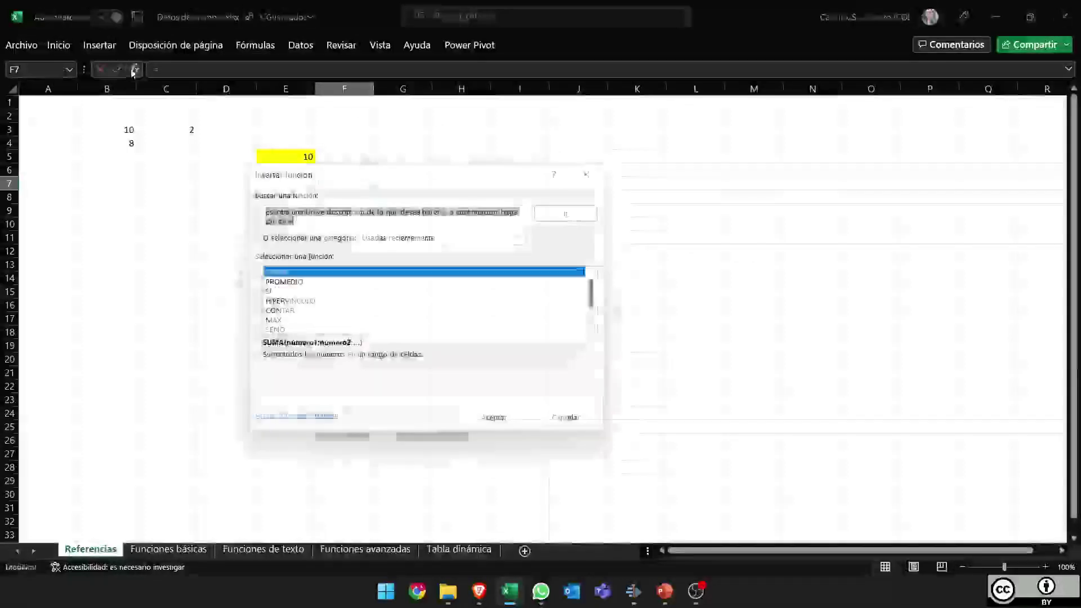
left_click(321, 302)
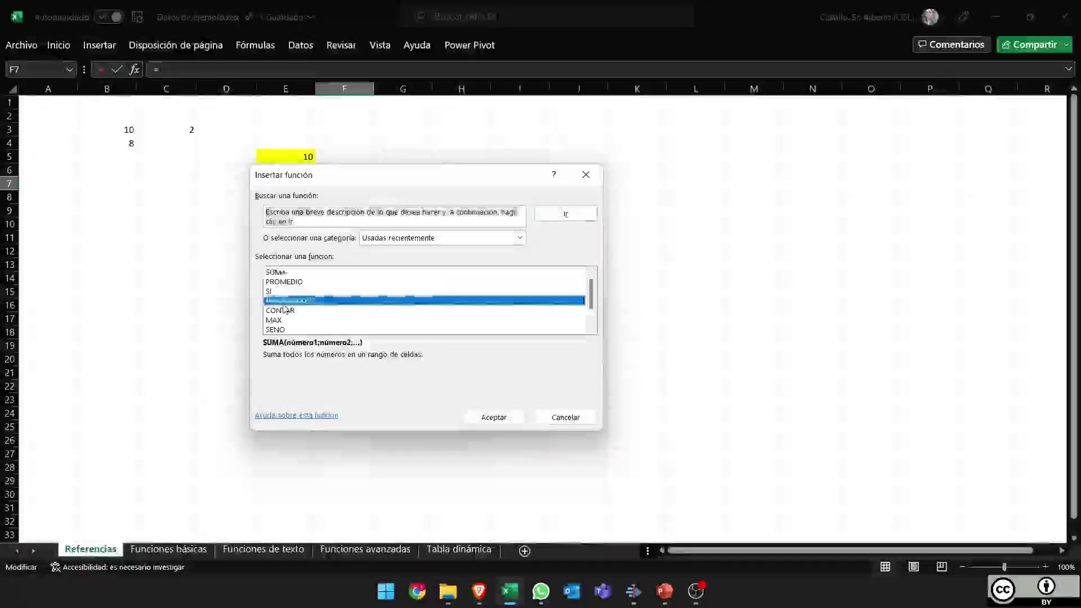
left_click(283, 331)
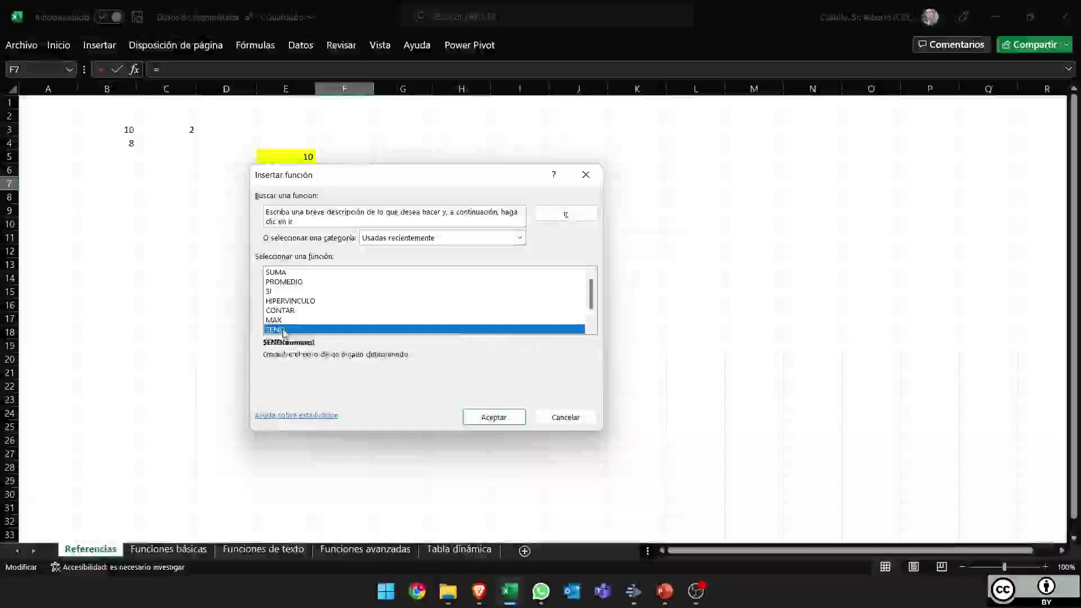
left_click(438, 238)
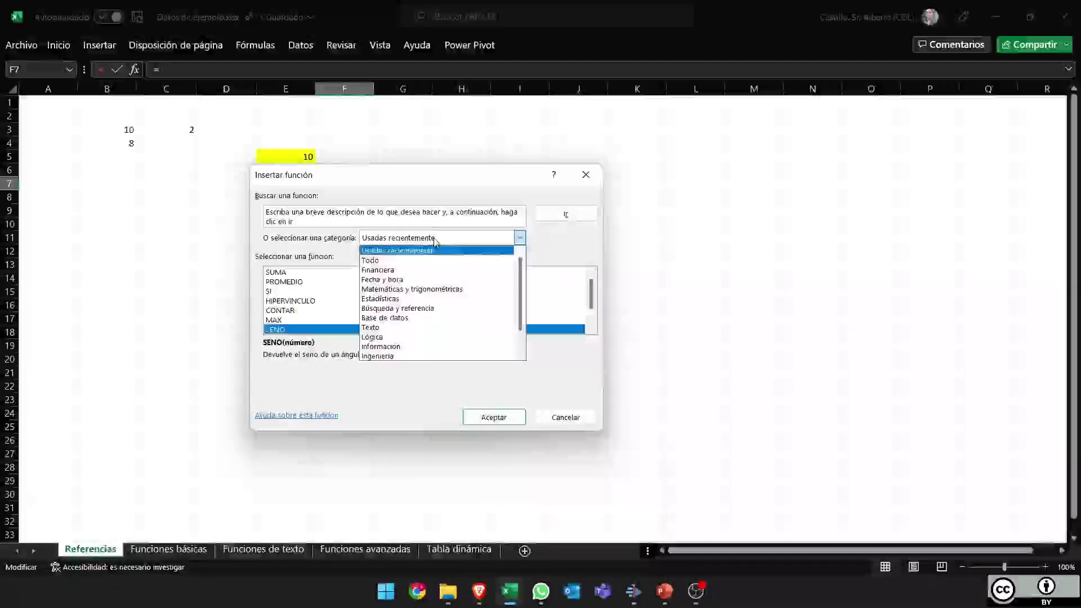
left_click(404, 289)
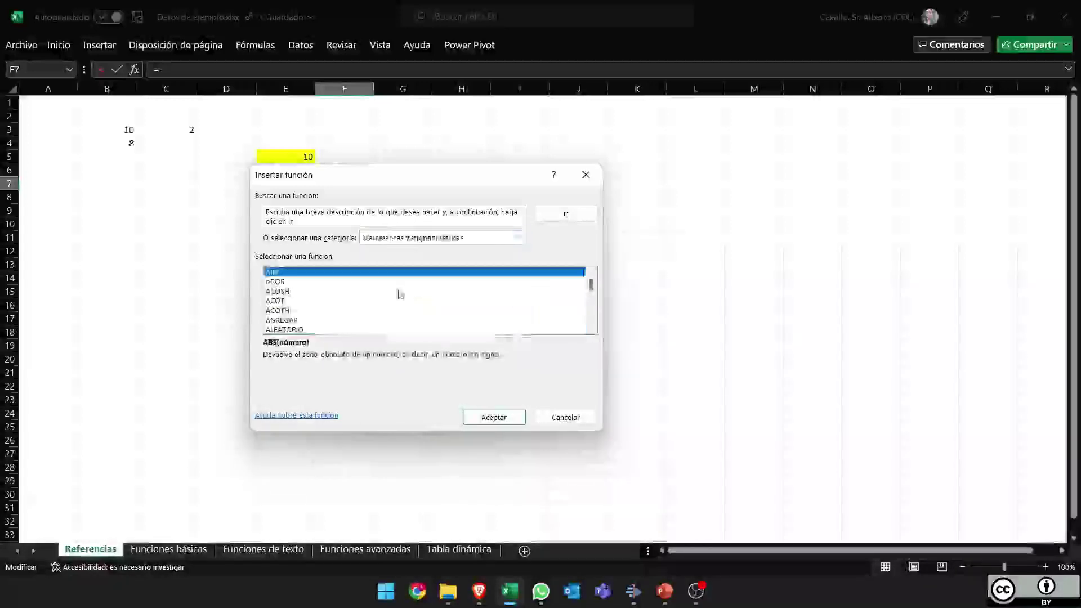
left_click(434, 239)
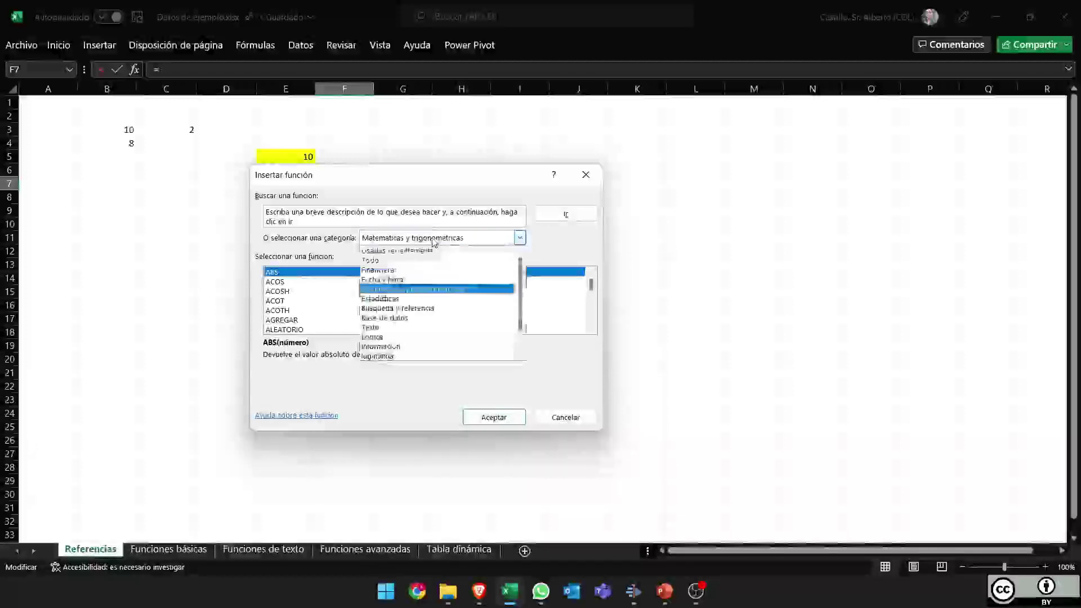
left_click(405, 299)
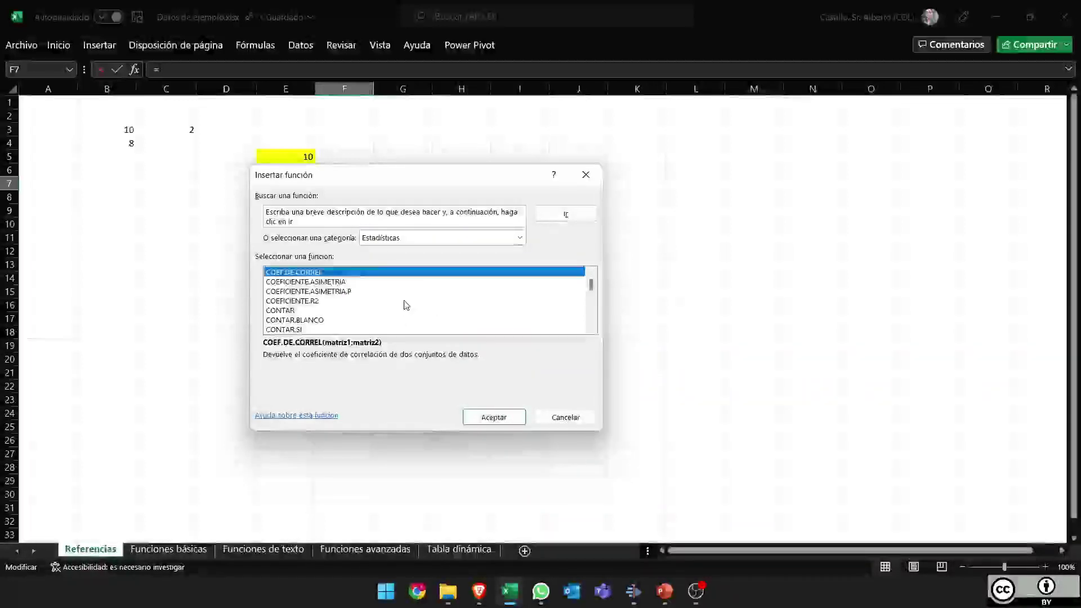
left_click(412, 239)
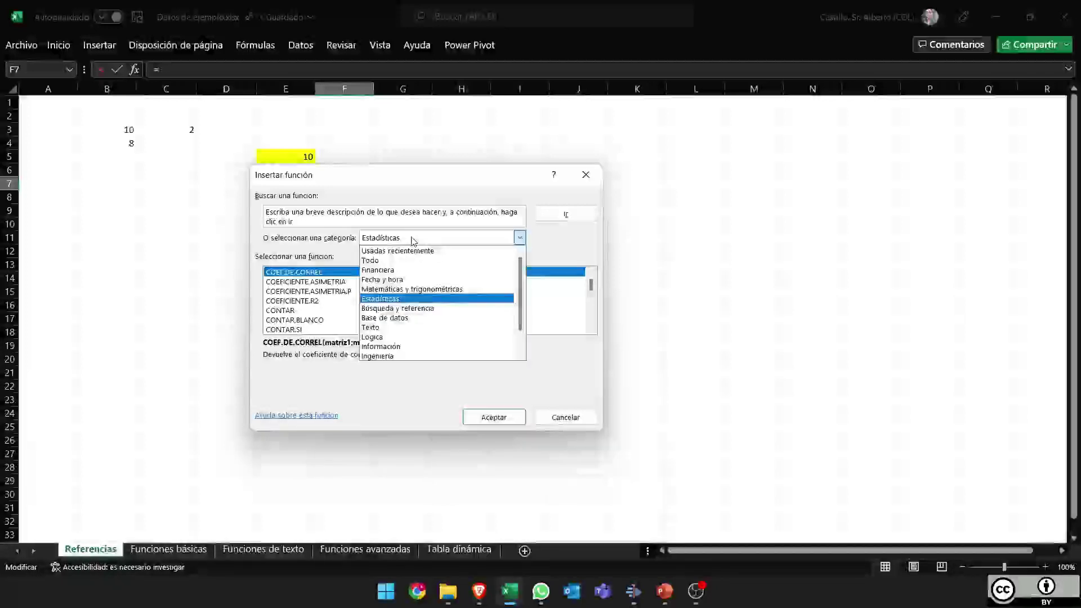
left_click(384, 337)
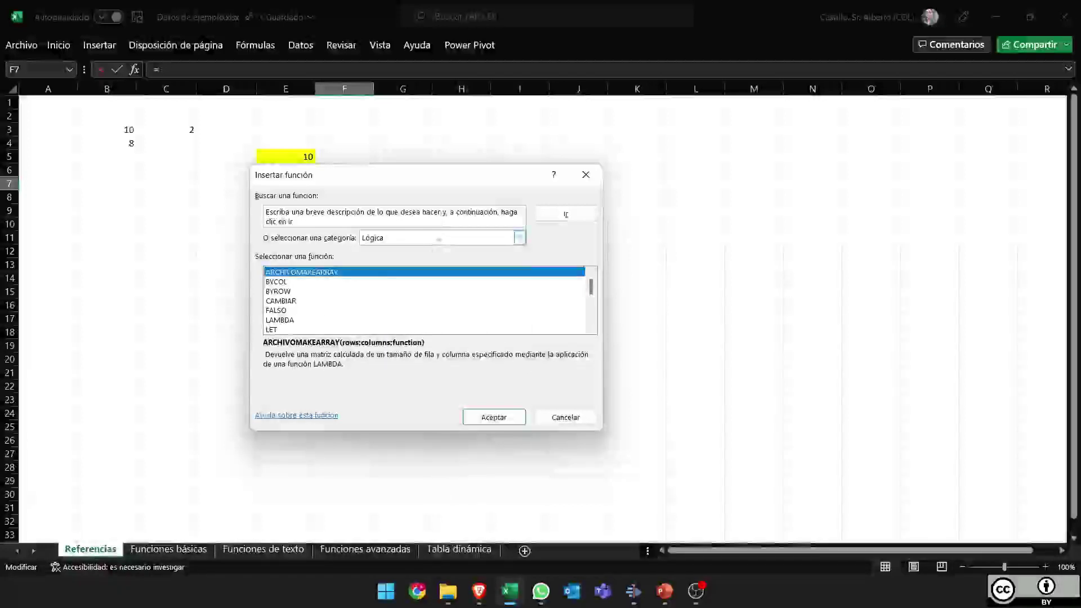
left_click(431, 241)
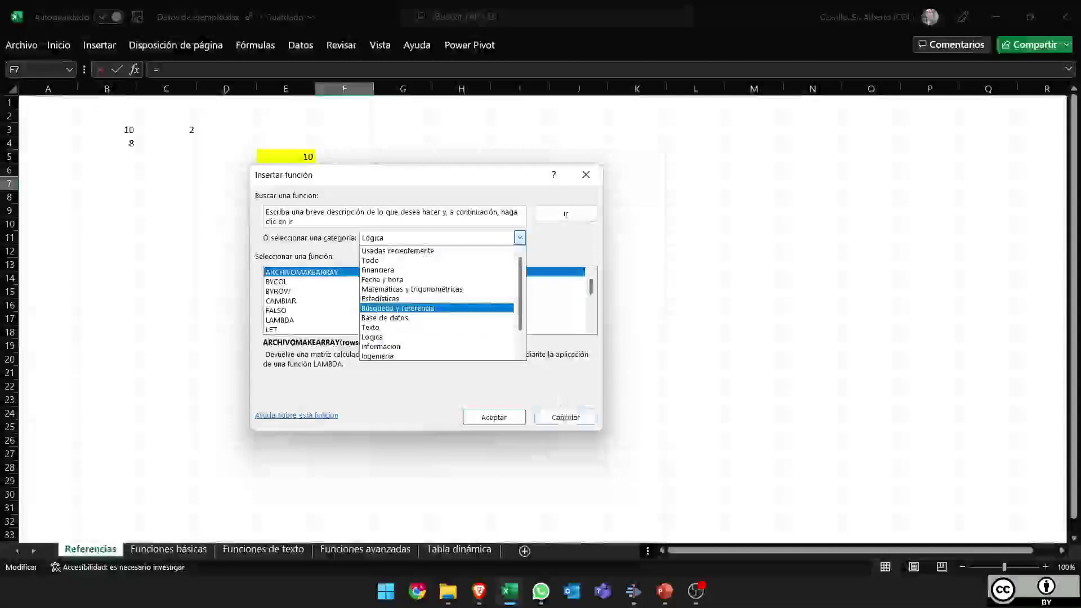
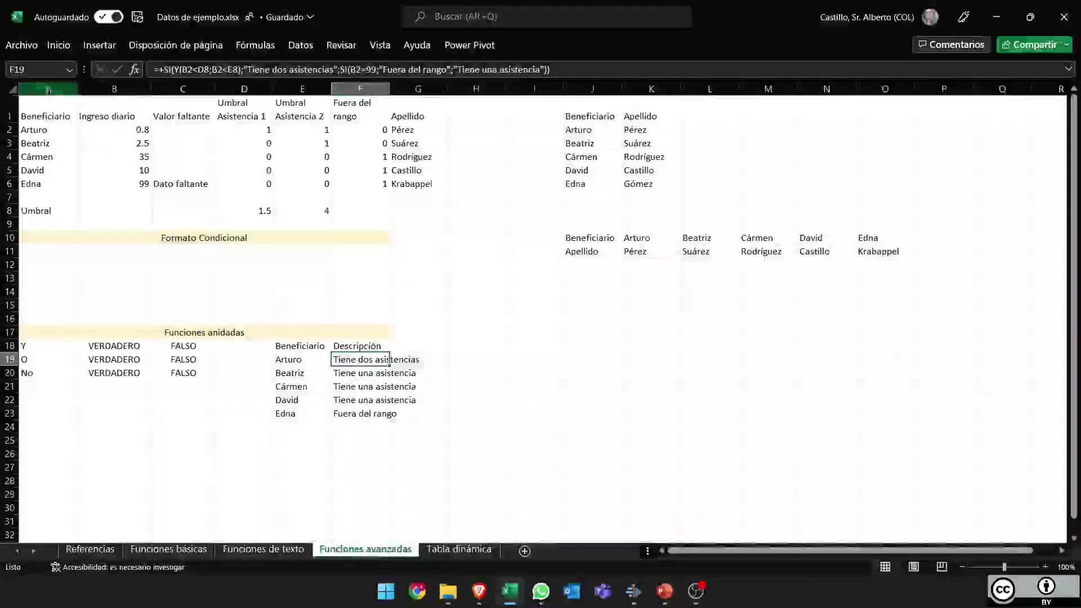
On the Funciones avanzadas sheet, examine the Beneficiario, Ingreso diario and Umbral Asistencia 1 columns and the thresholds in D8 and E8.
left_click_drag(53, 110, 58, 187)
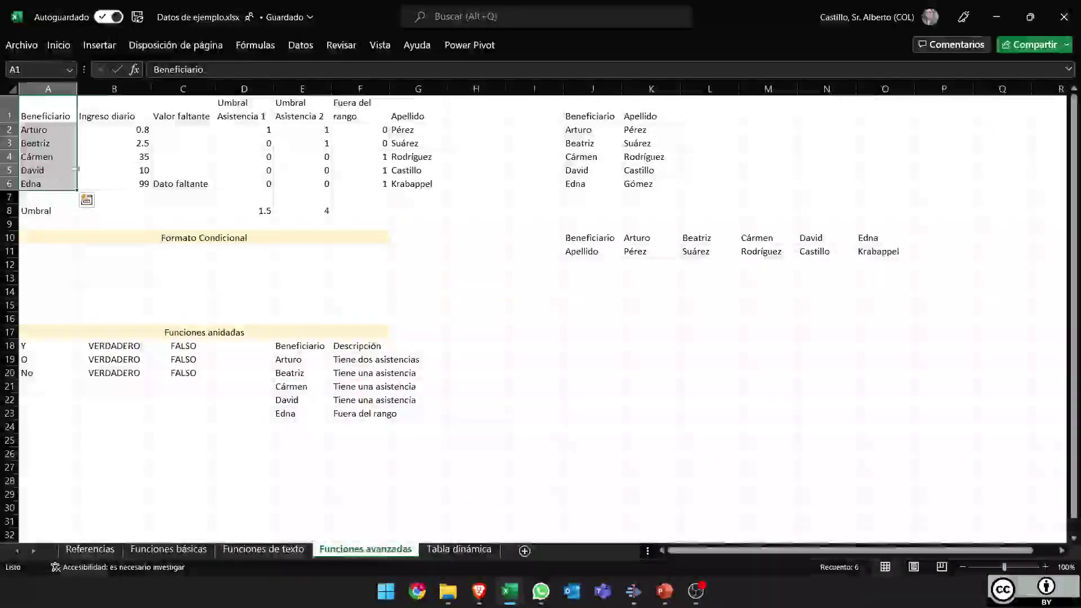
left_click_drag(110, 112, 103, 182)
left_click_drag(253, 104, 239, 180)
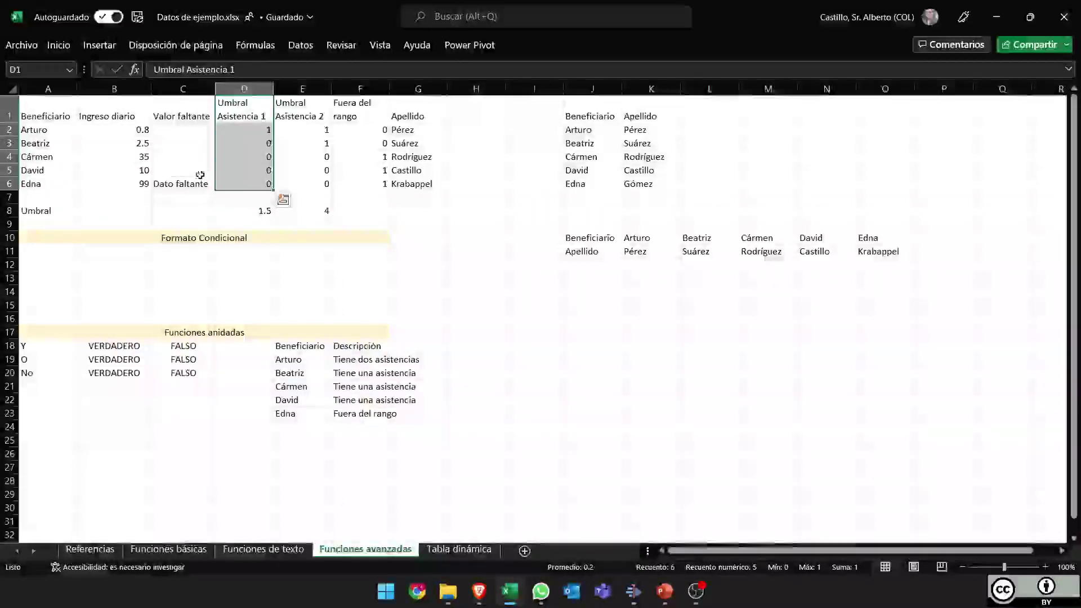
left_click(257, 211)
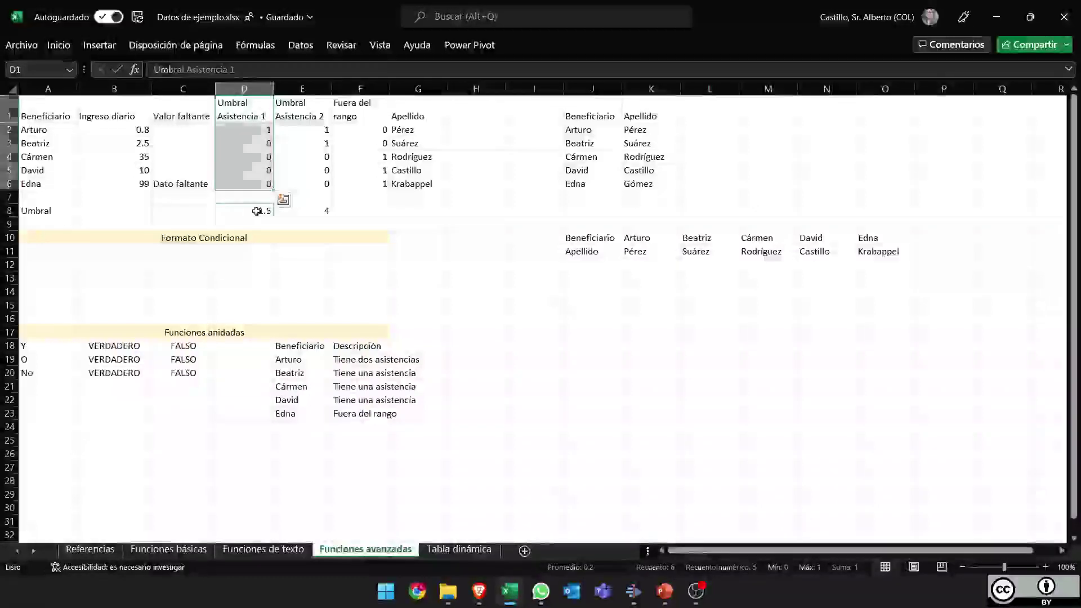
left_click(311, 210)
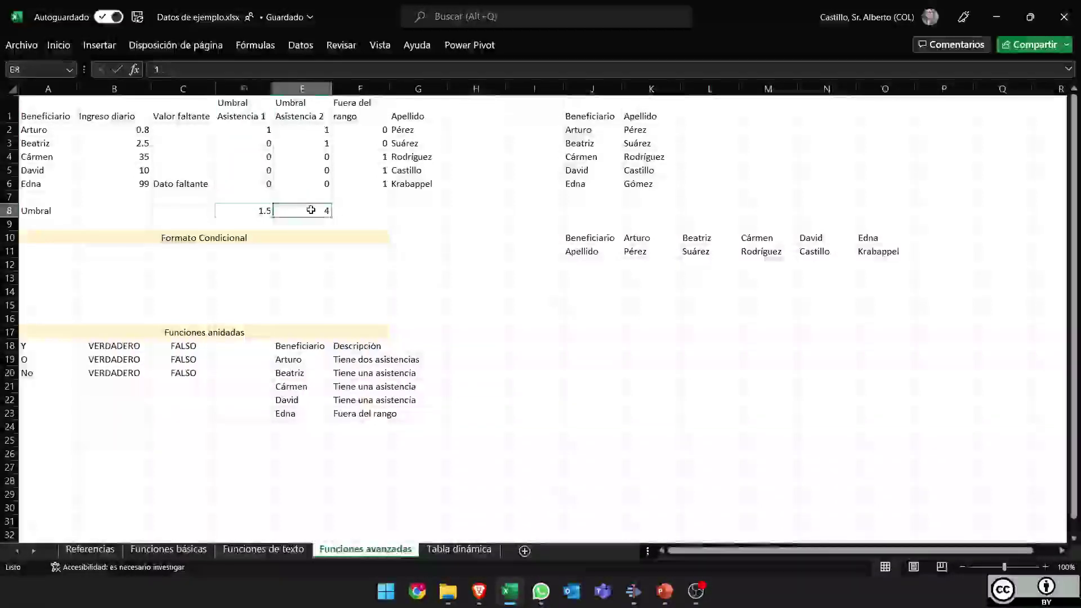
Go through the Valor faltante column down to C6 and compare its formula with the income value in B6.
left_click(174, 110)
key("Down")
key("Down")
key("Down")
key("Down")
key("Down")
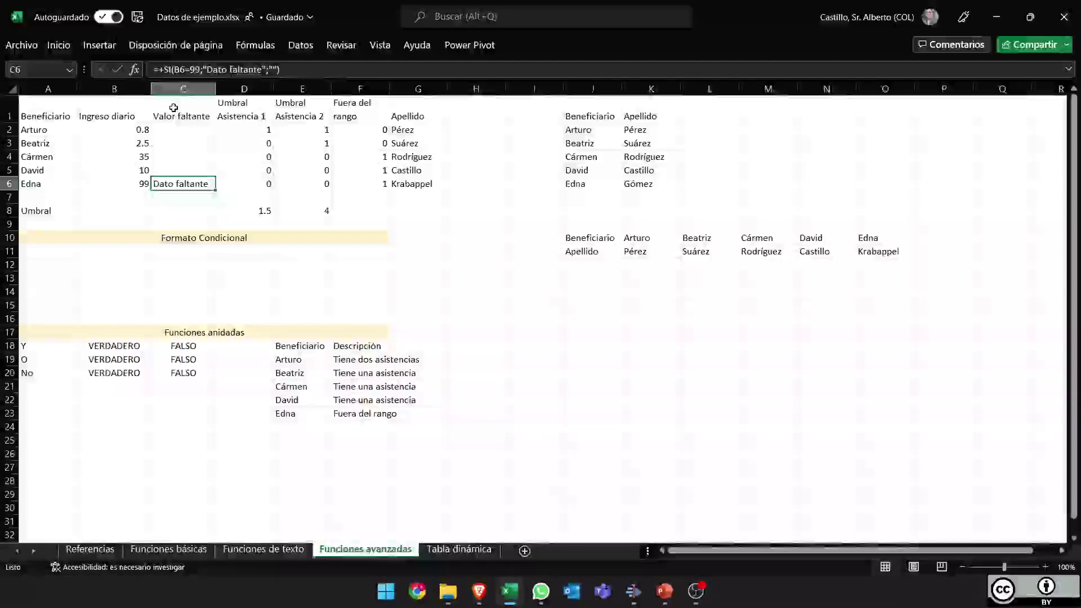
key("Left")
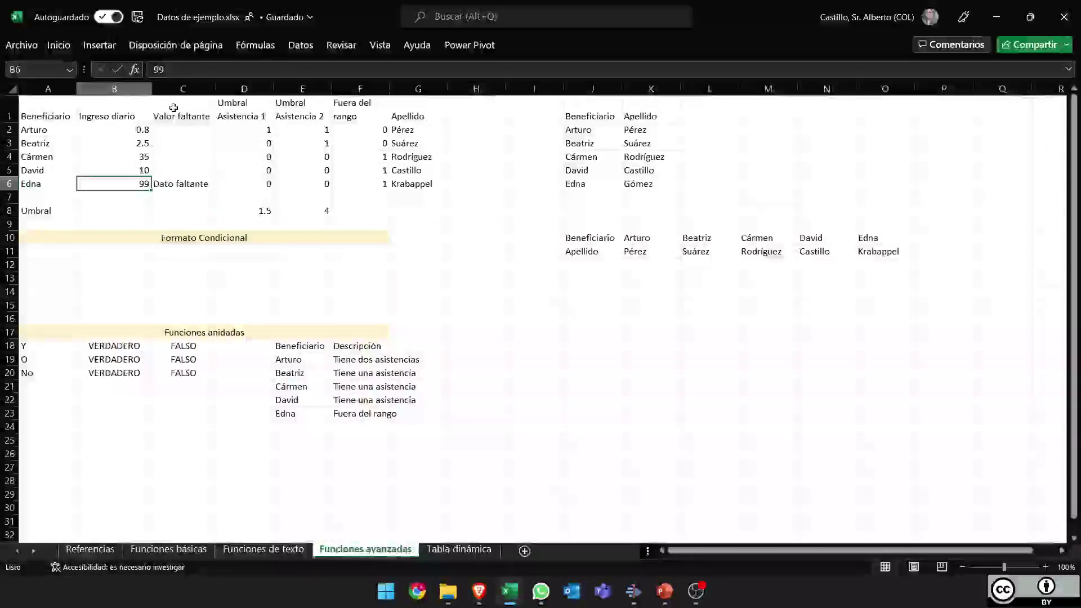
key("Right")
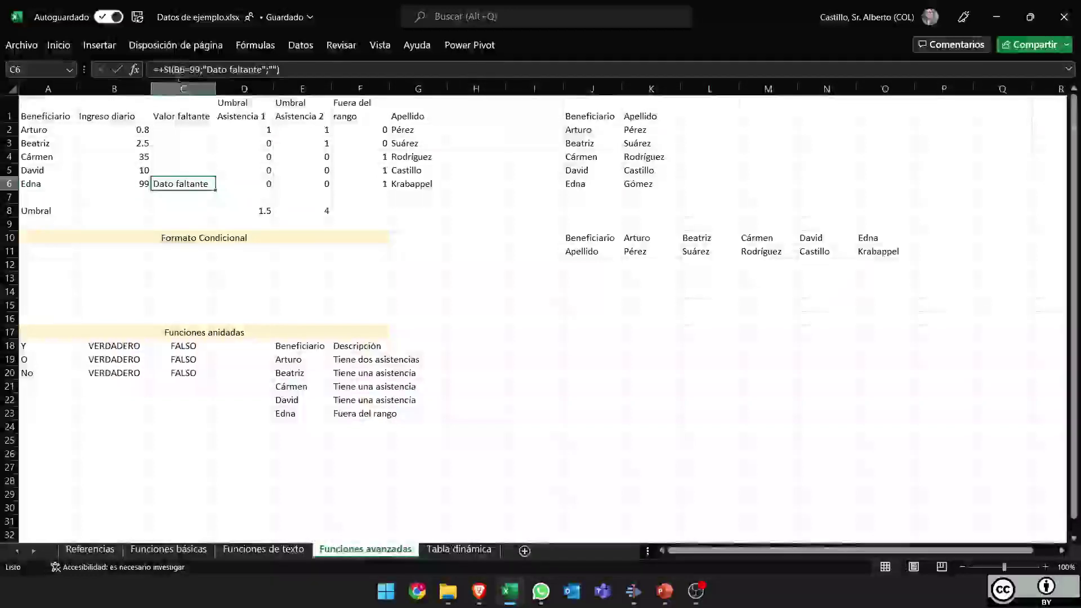
Review the arguments of the SI formula in C6 and fill the formula upward over C2:C6.
left_click(187, 69)
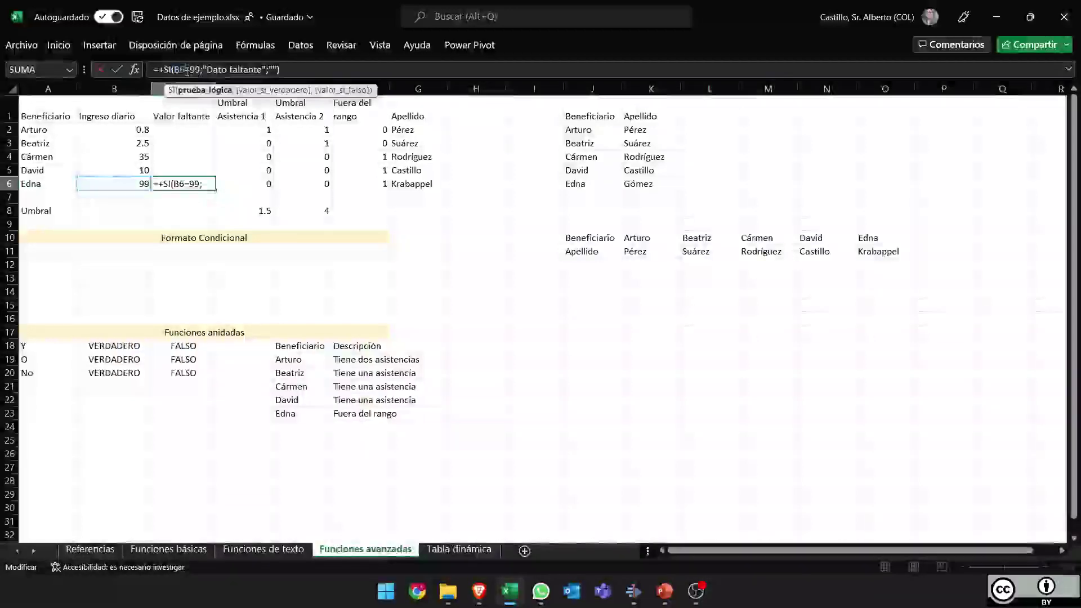
double_click(180, 70)
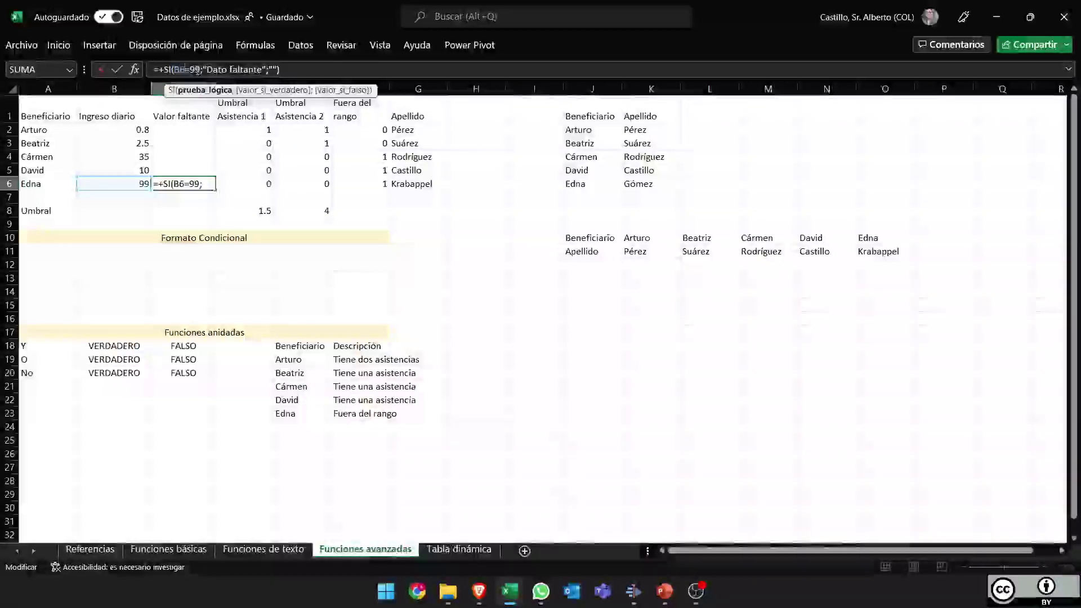
left_click(232, 69)
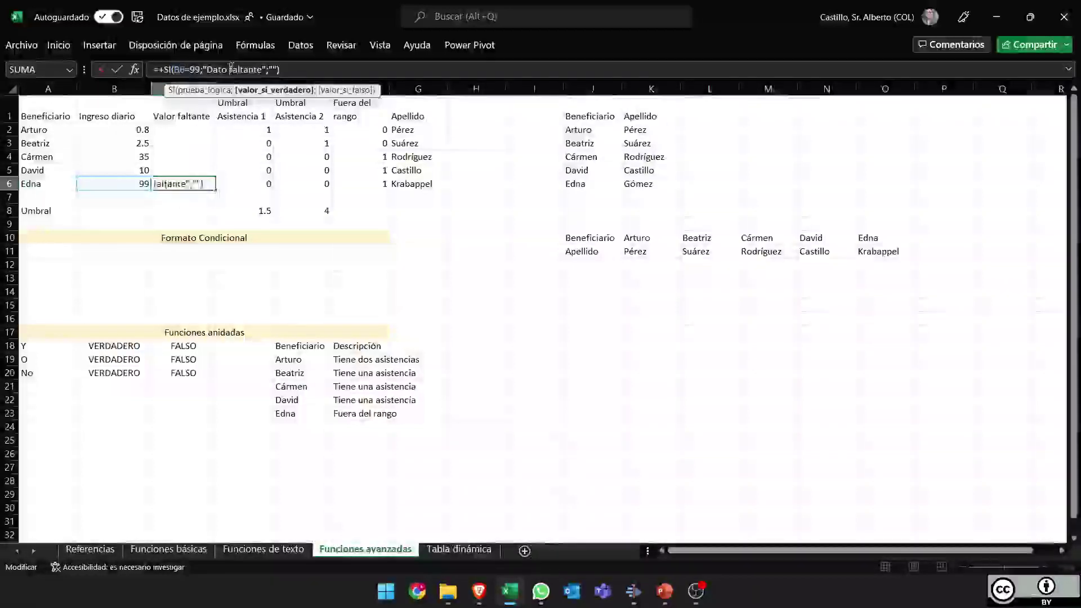
left_click(277, 69)
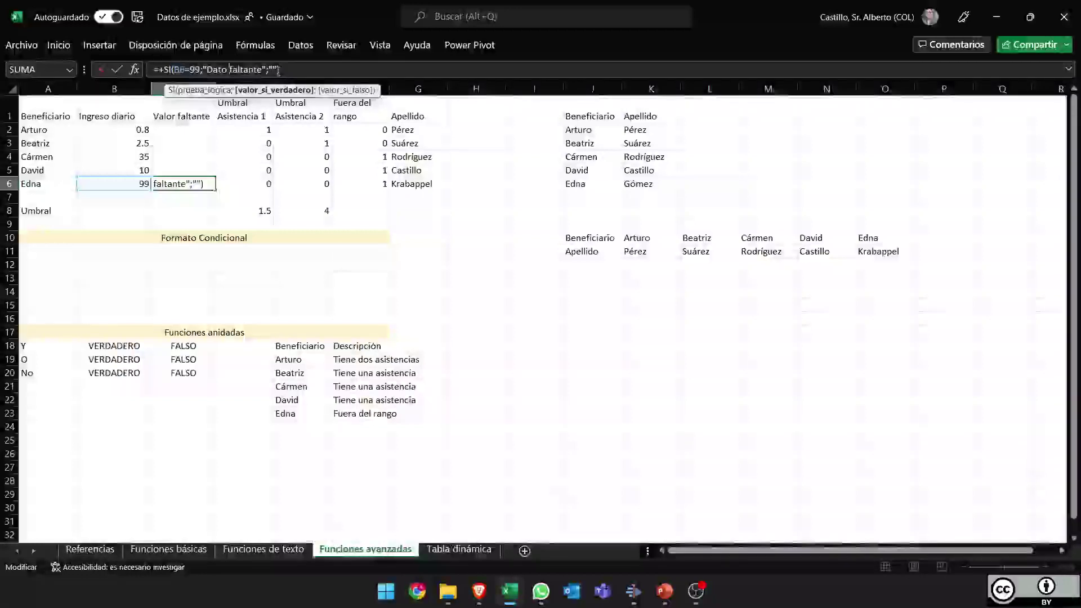
key("ctrl+Return")
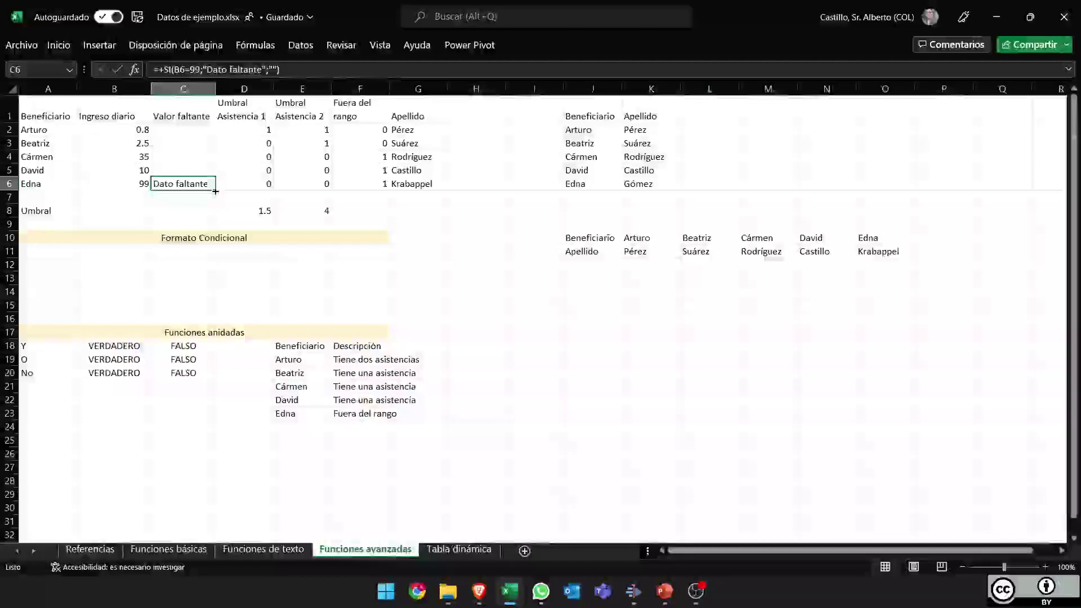
left_click_drag(216, 190, 214, 125)
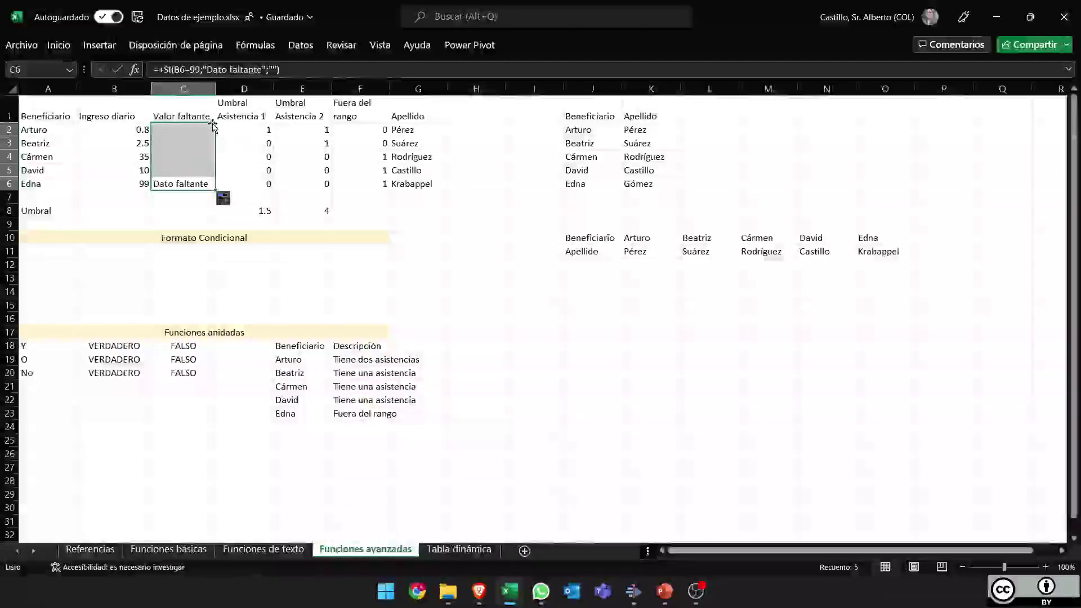
left_click(179, 183)
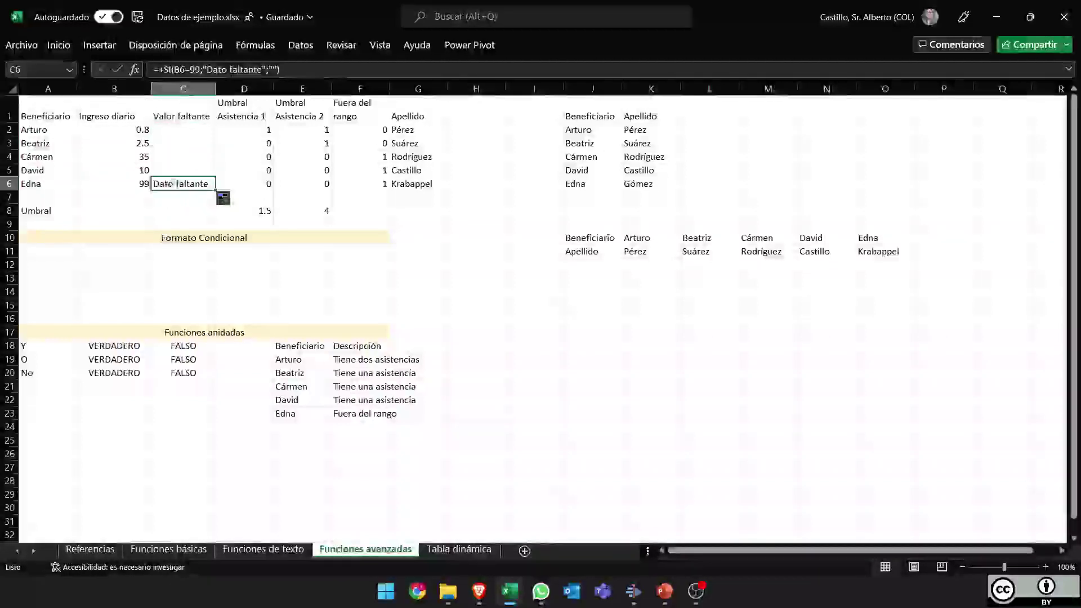
Insert a column before Valor faltante, title it "Ingreso diario secundario" and enter 0.5, 1, 99, 123 and 33 in C2:C6.
left_click(167, 87)
key("ctrl+plus")
key("Down")
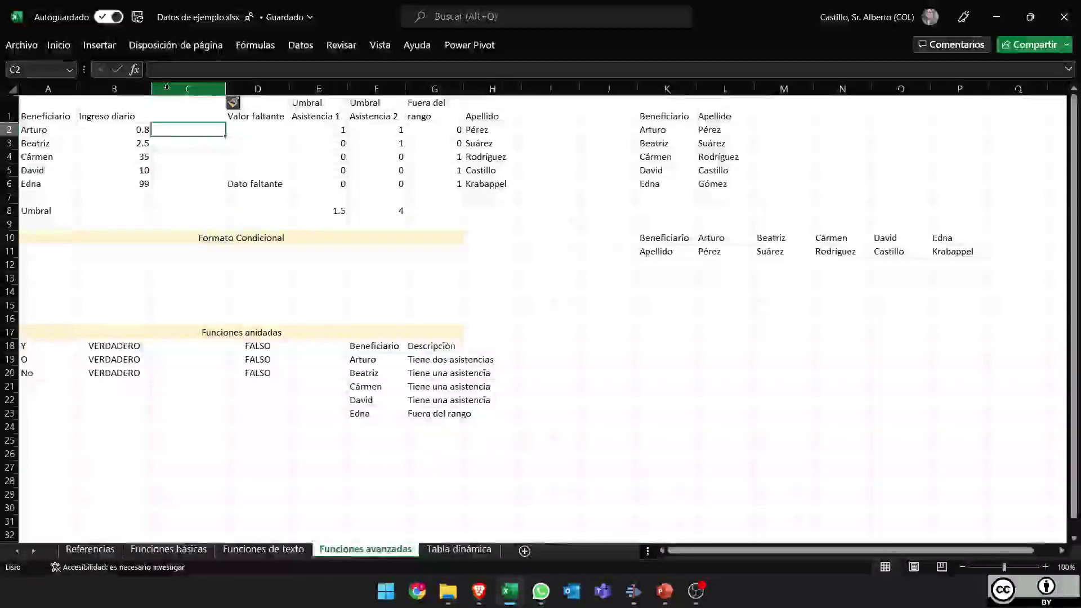
type("Ingreso diario")
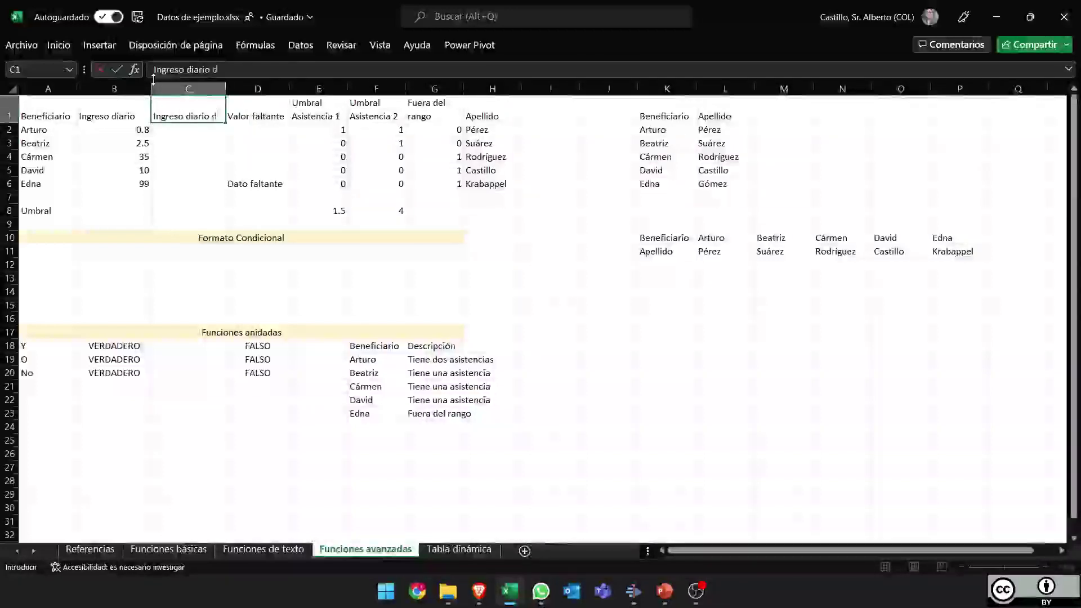
type(" secundario")
key("Return")
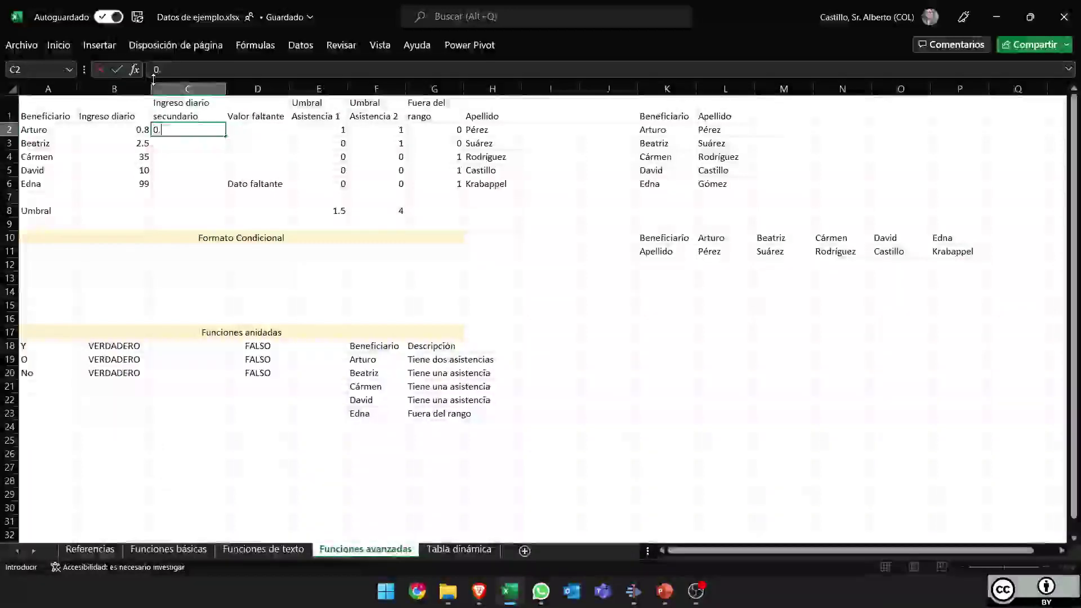
type("0.5")
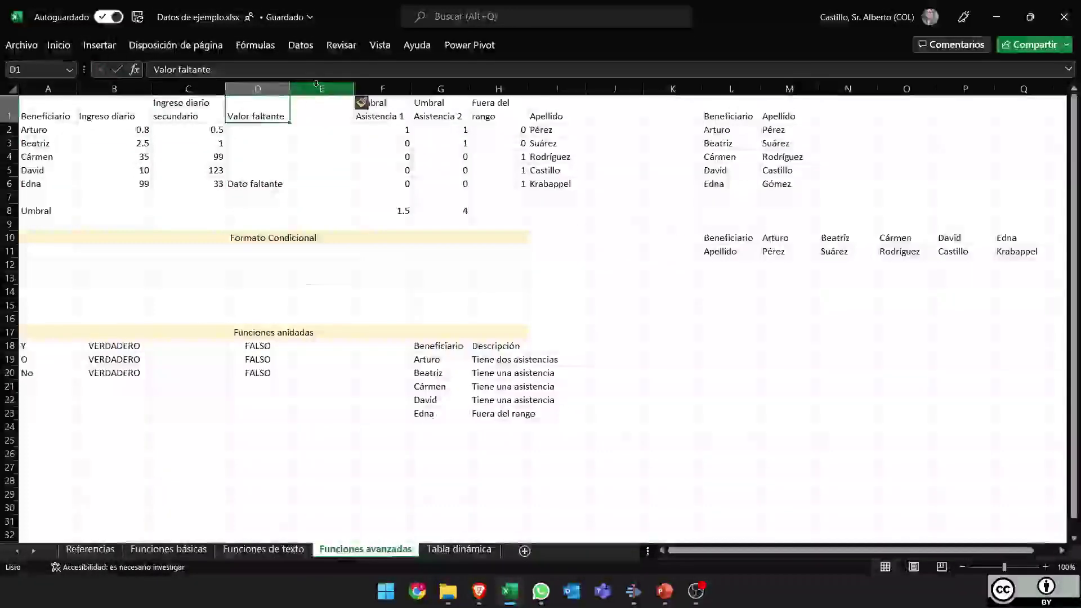
Insert a column after Valor faltante and copy the Valor faltante heading from D1 into E1.
key("ctrl+c")
key("Right")
key("ctrl+v")
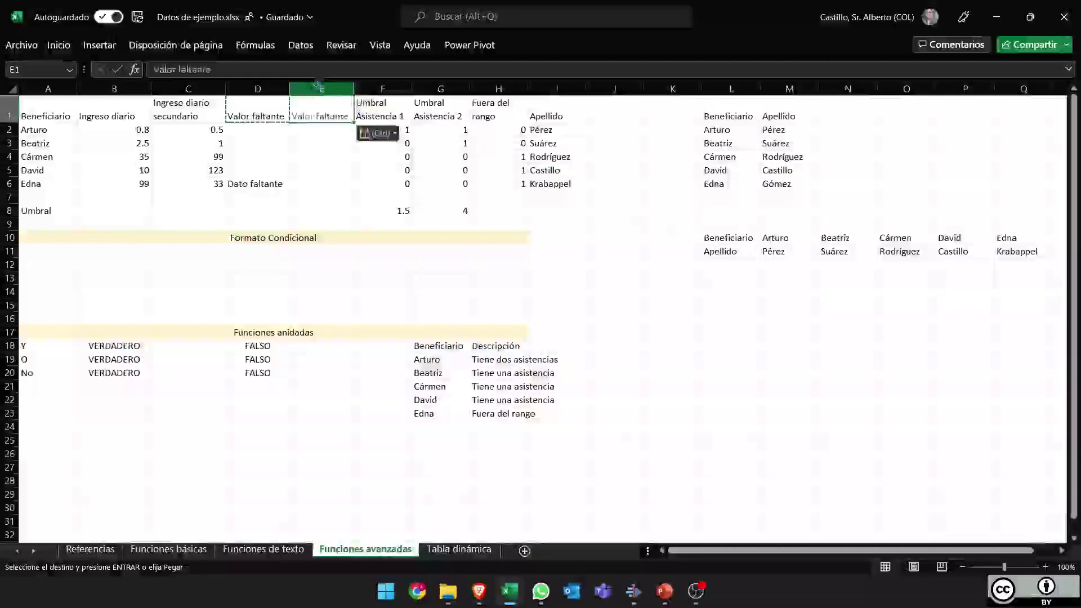
Fill the missing-data SI formulas from D2:D6 across to E2:E6 and check the new formulas in column E.
key("Down")
key("Down")
key("Down")
key("Left")
key("Left")
key("Down")
key("Right")
key("Down")
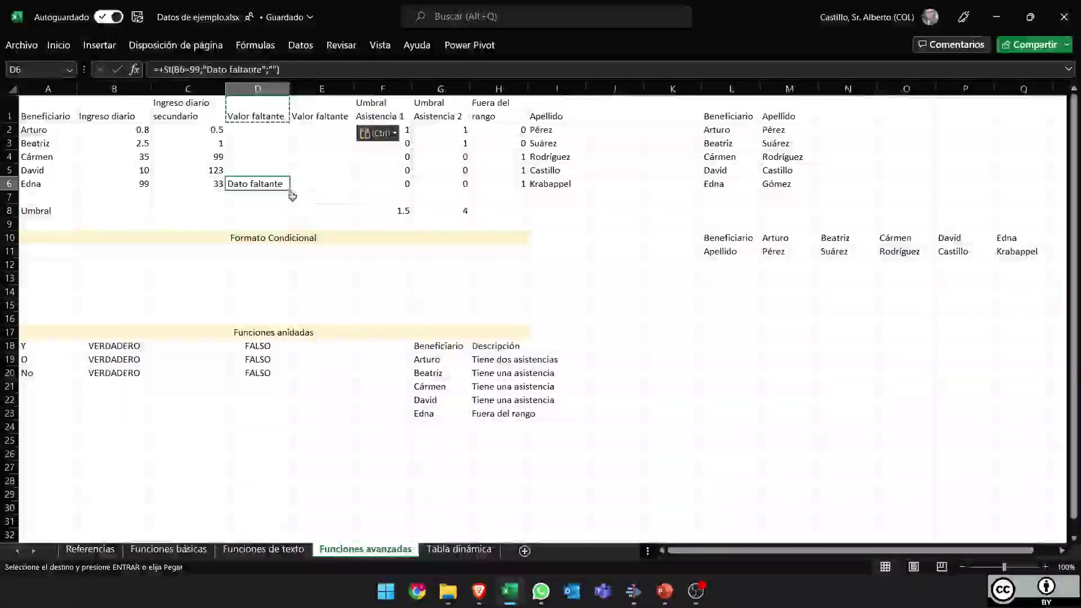
left_click_drag(289, 193, 345, 129)
left_click(332, 186)
left_click(319, 158)
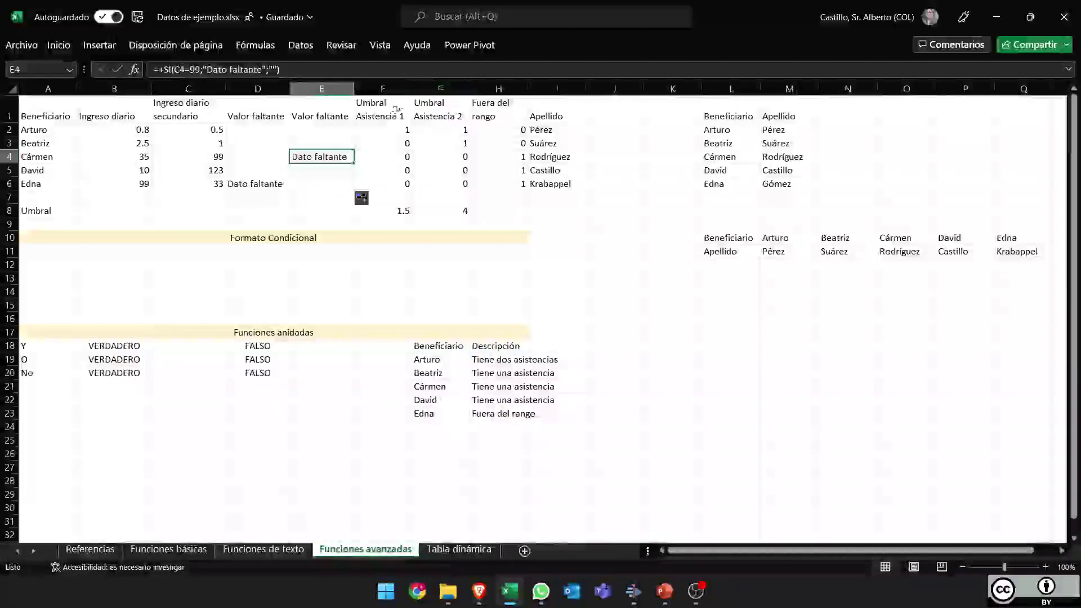
Review the SI arguments and the F$8 threshold reference in F2, and fill the formula down to F6.
left_click(380, 129)
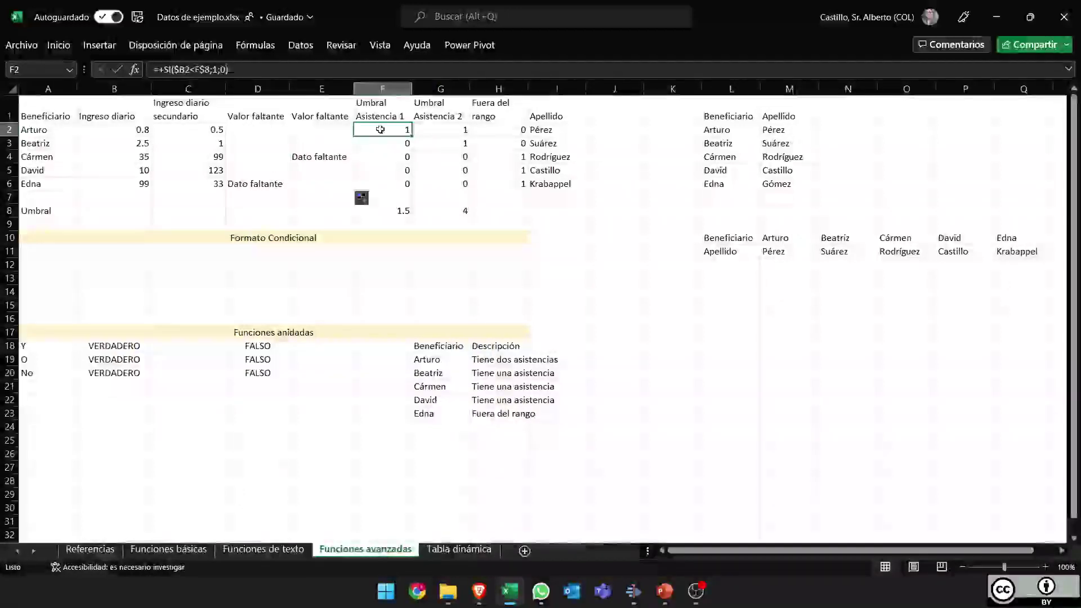
left_click(192, 69)
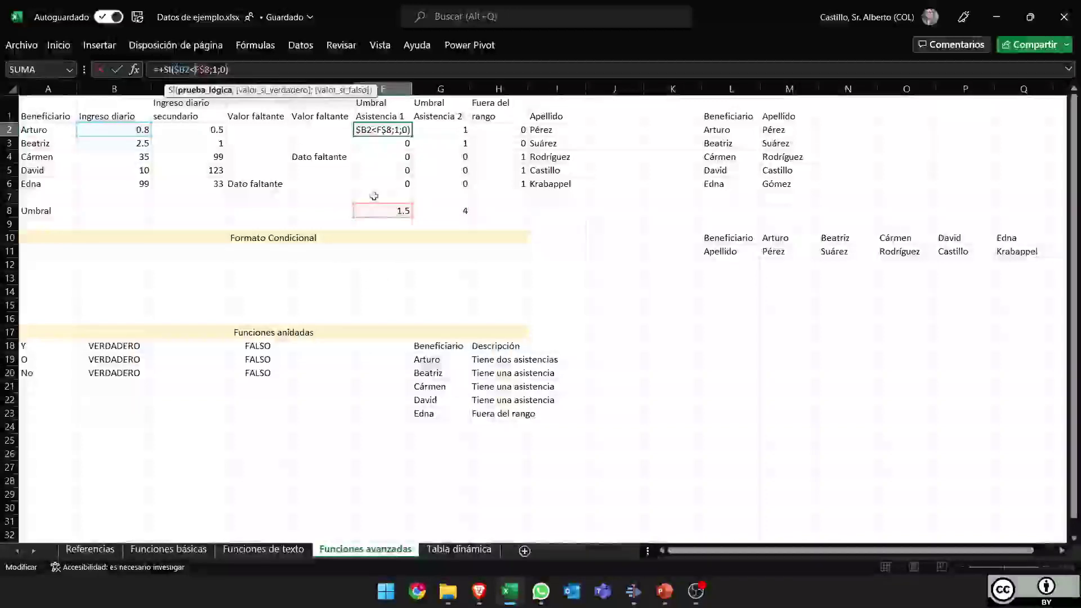
left_click(217, 70)
left_click(227, 69)
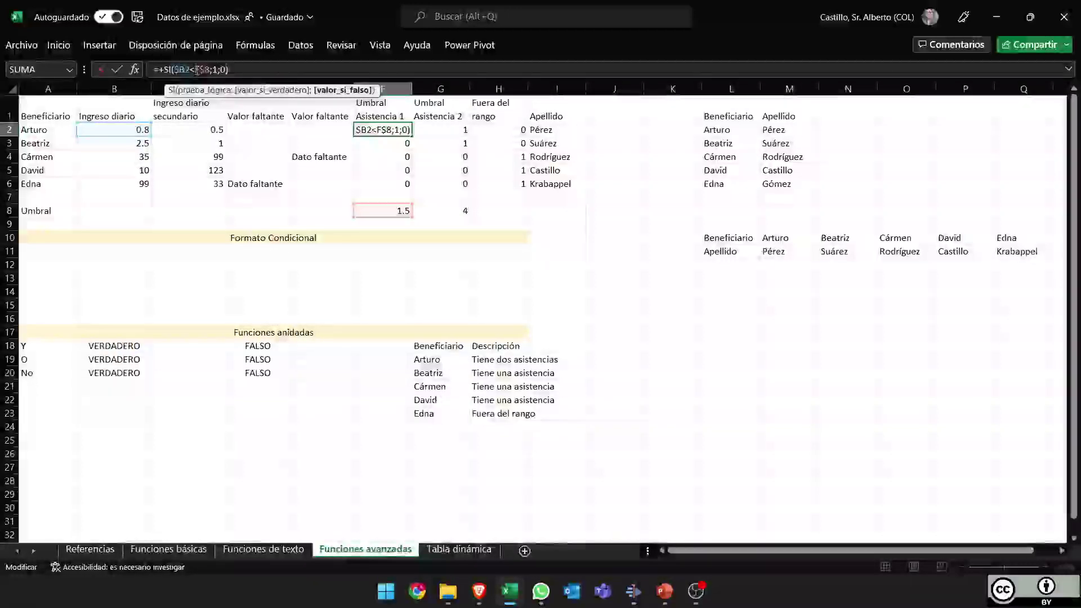
left_click_drag(196, 70, 210, 70)
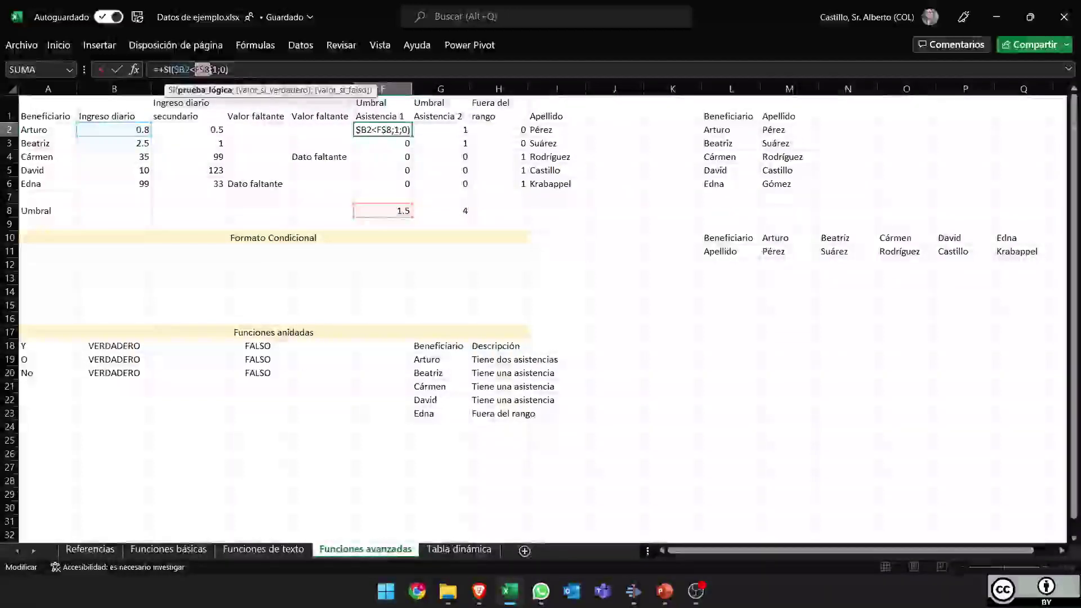
key("Return")
key("Up")
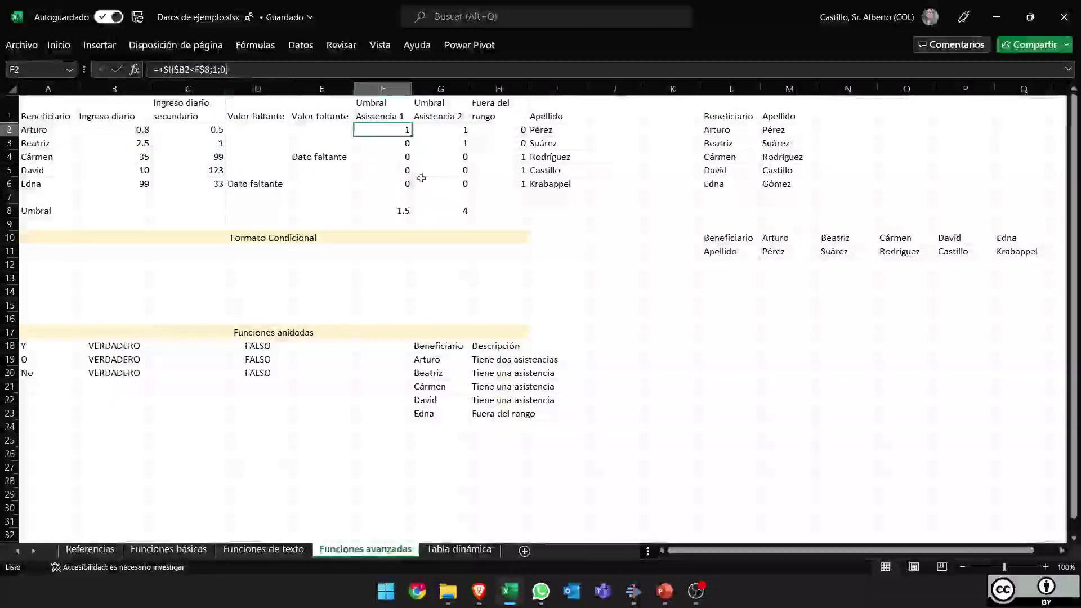
left_click_drag(415, 143, 410, 185)
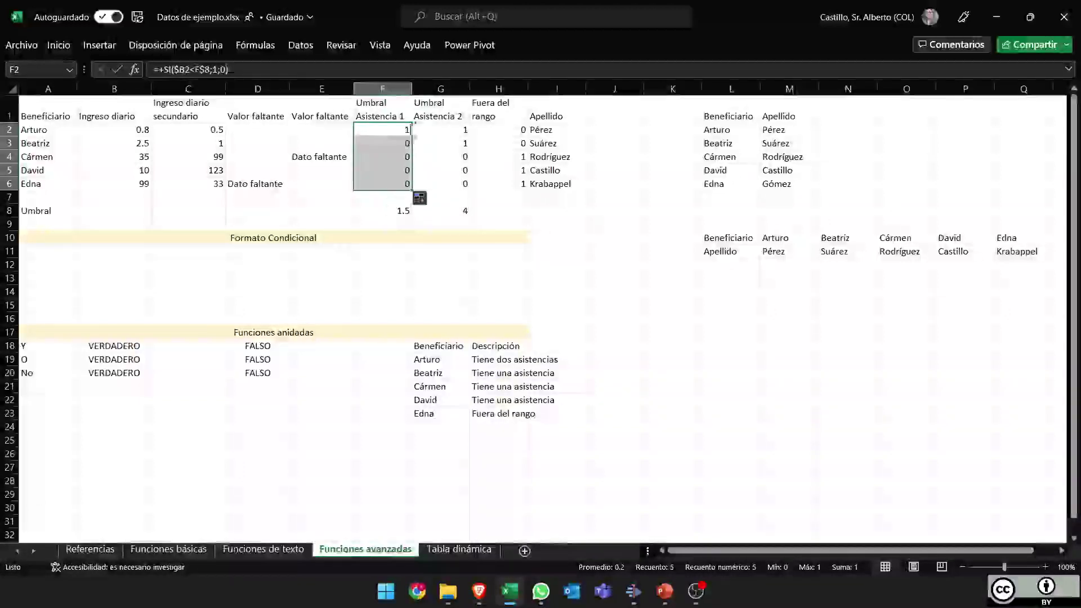
Clear the Umbral Asistencia 2 results in G2:G6 and refill them from the formulas in F2:F6.
left_click(425, 126)
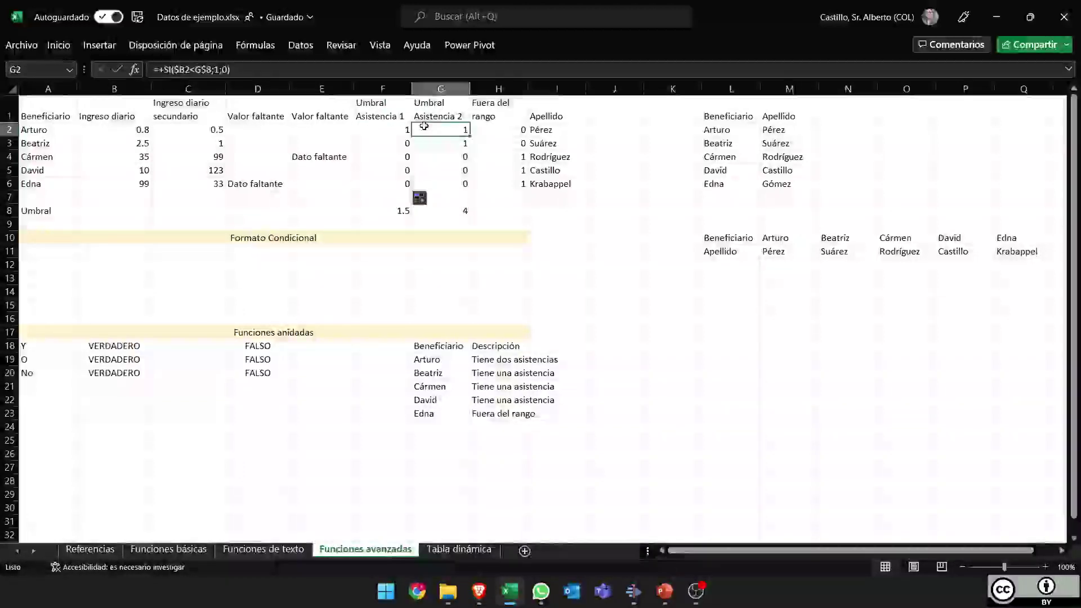
key("ctrl+shift+Down")
key("Delete")
key("Left")
key("ctrl+shift+Down")
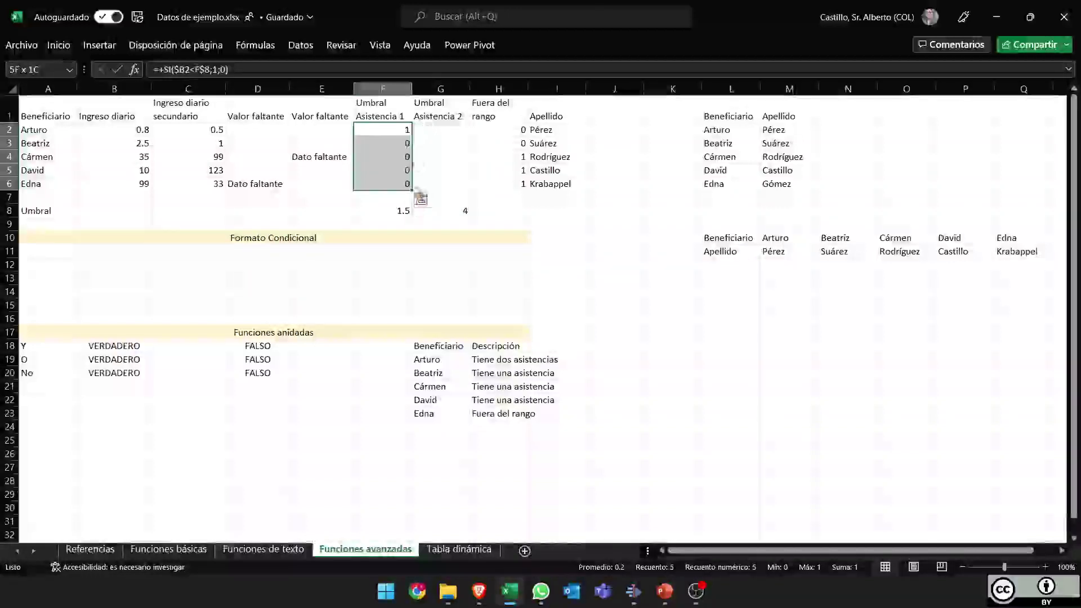
left_click_drag(414, 192, 461, 188)
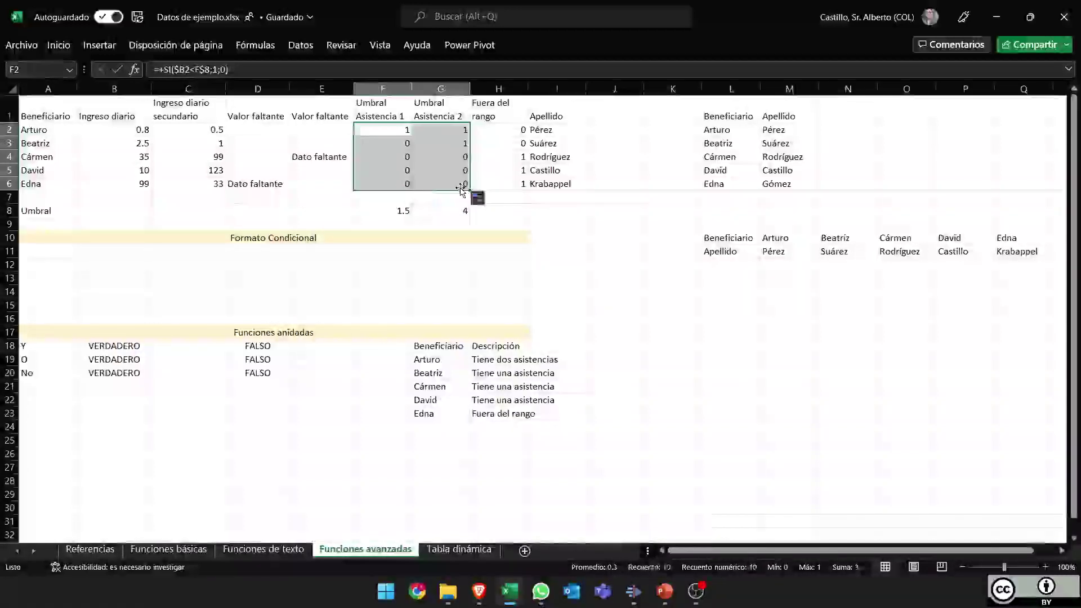
Check the references in G2 and the Fuera del rango formula in H2, and fill H2 down to H6.
left_click(448, 129)
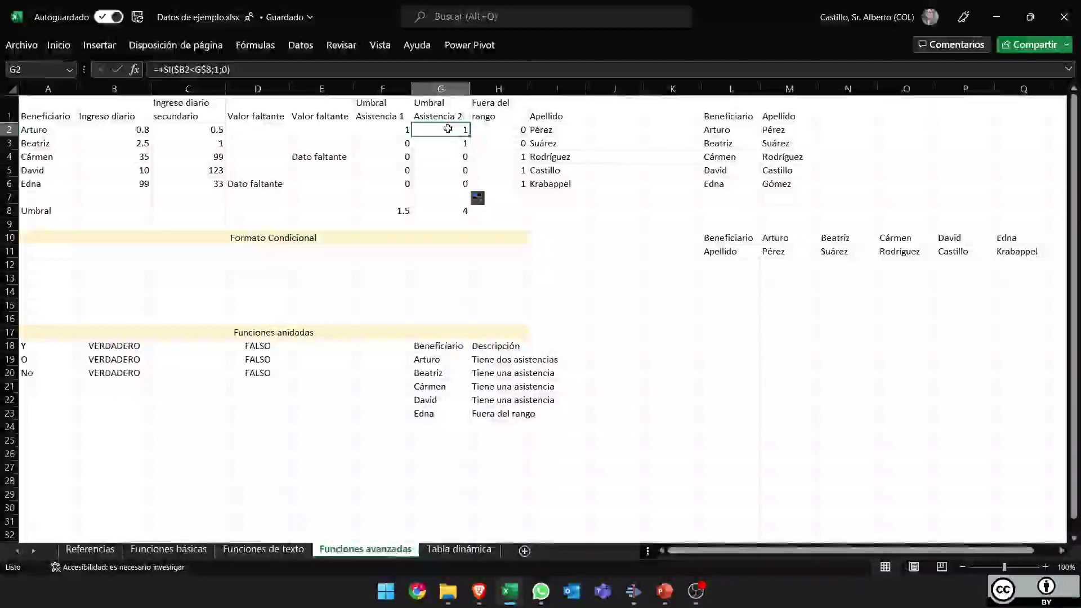
key("F2")
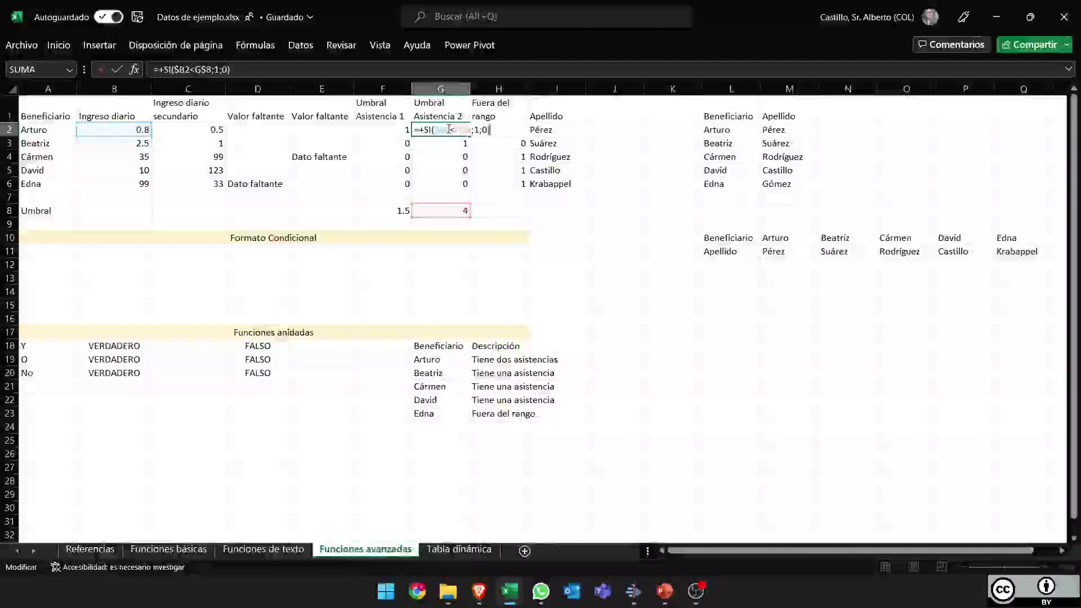
key("Tab")
key("F2")
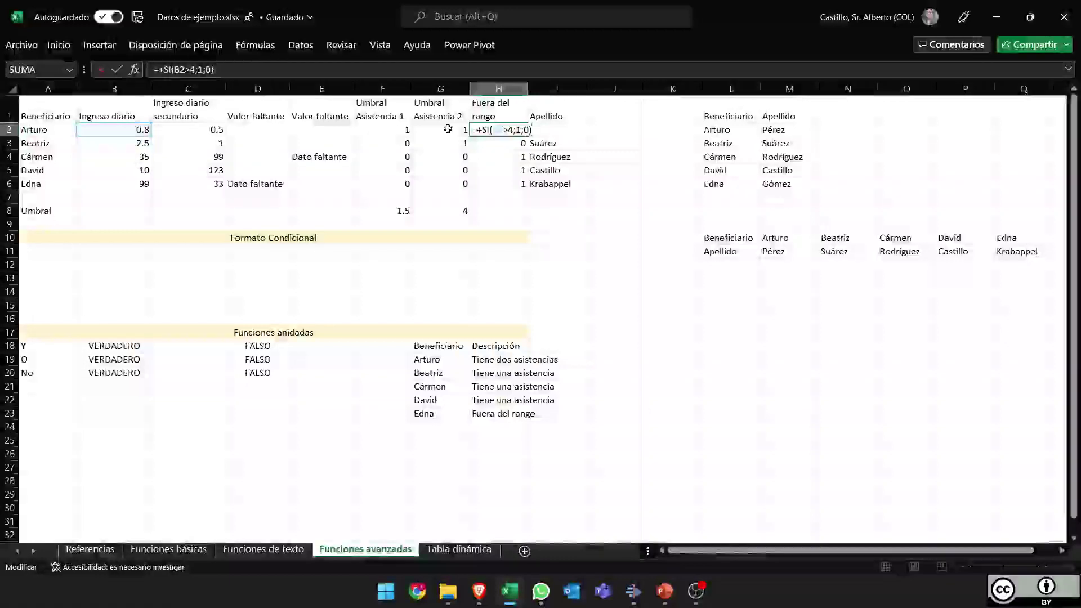
key("ctrl+Return")
left_click_drag(498, 129, 499, 184)
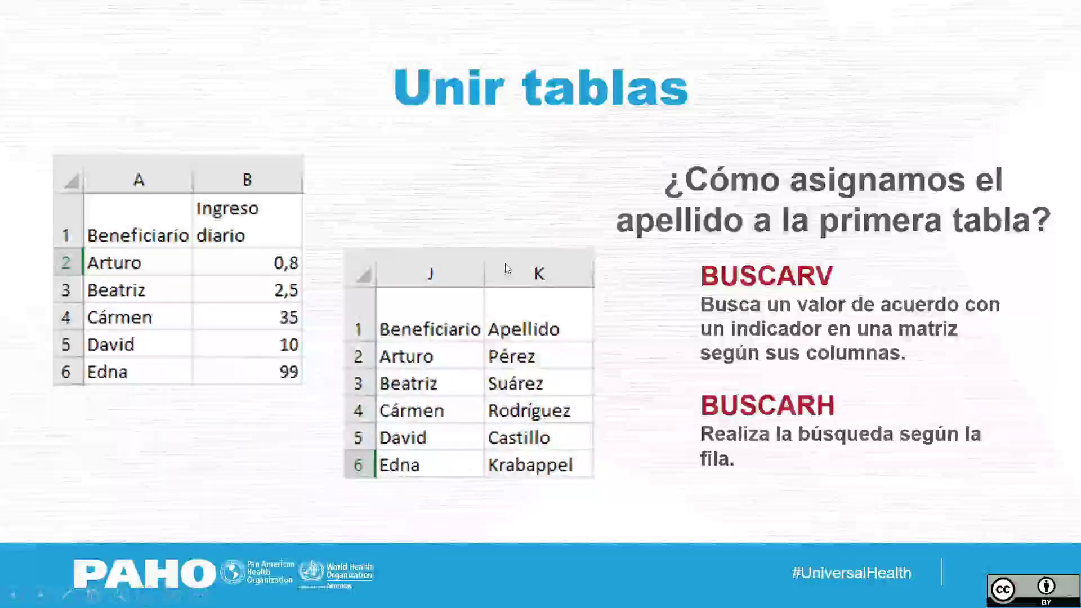
Switch back to the Excel workbook and clear the Apellido formulas in I2:I6.
key("alt+Tab")
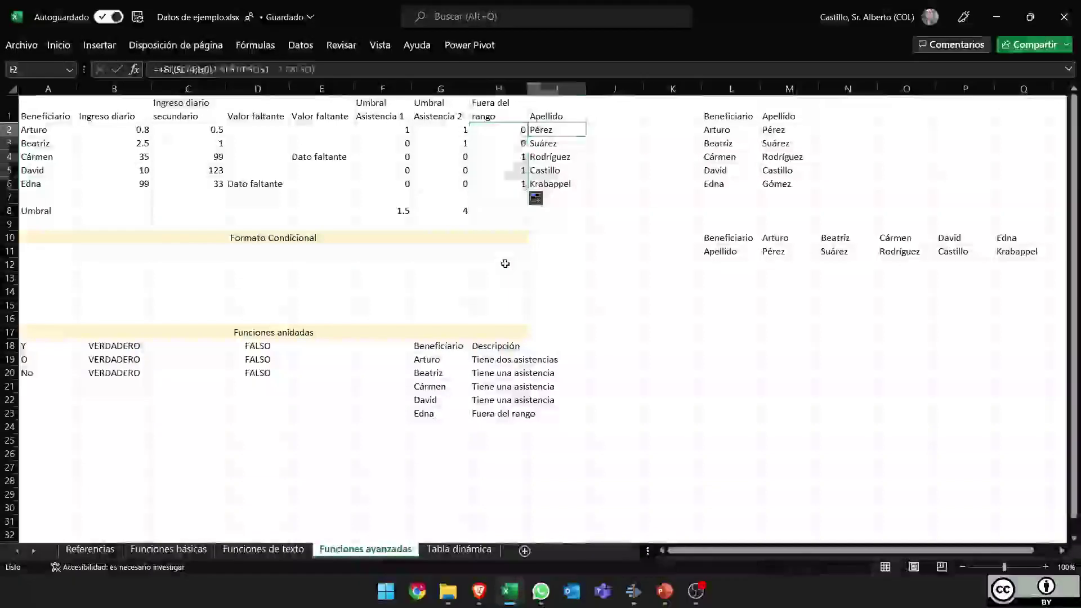
key("ctrl+shift+Down")
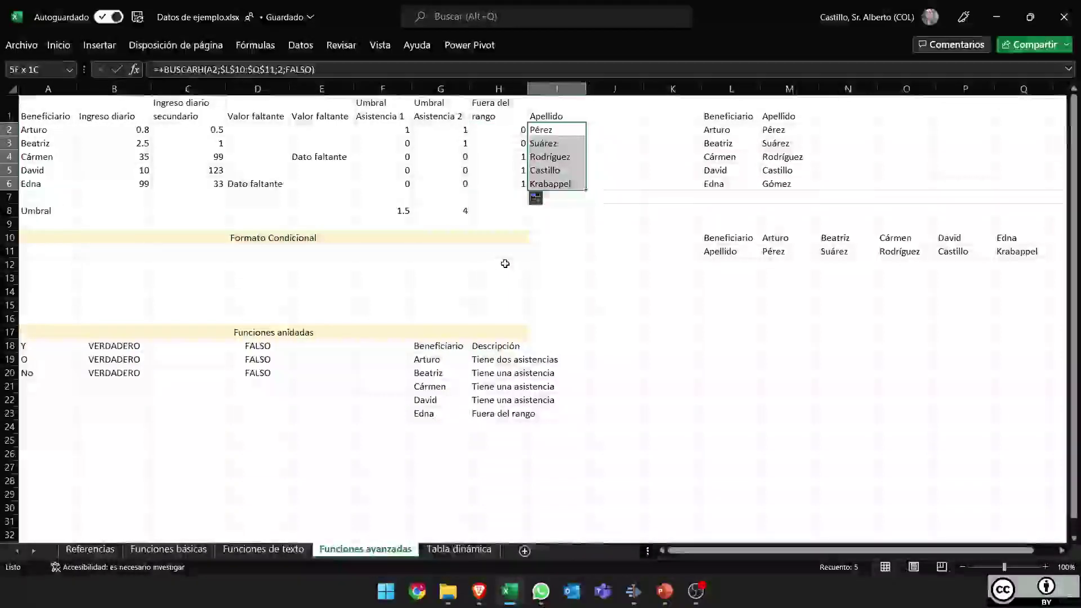
key("Delete")
key("Up")
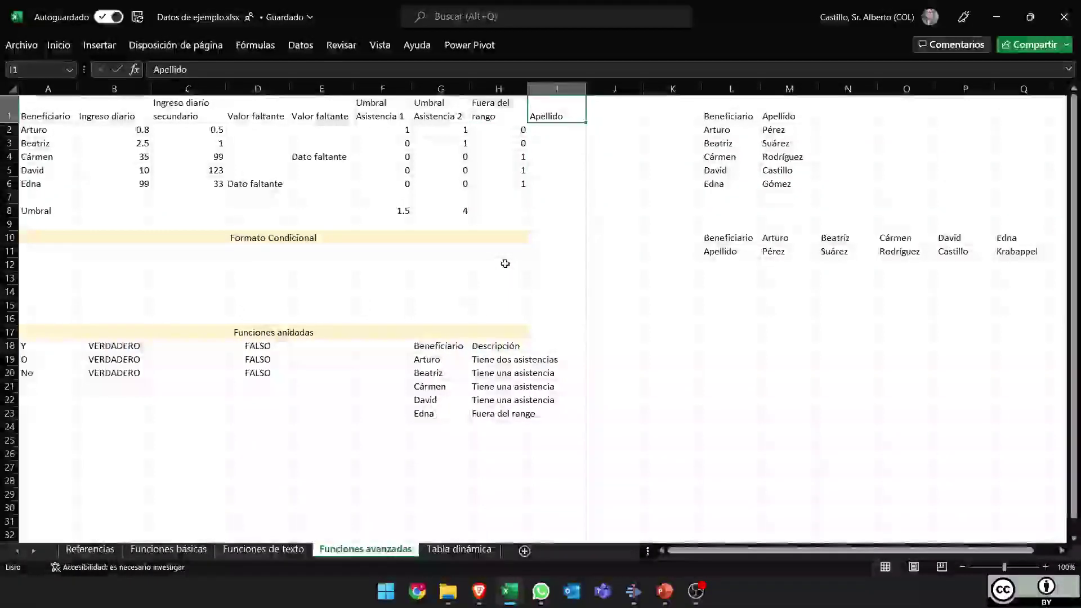
key("Down")
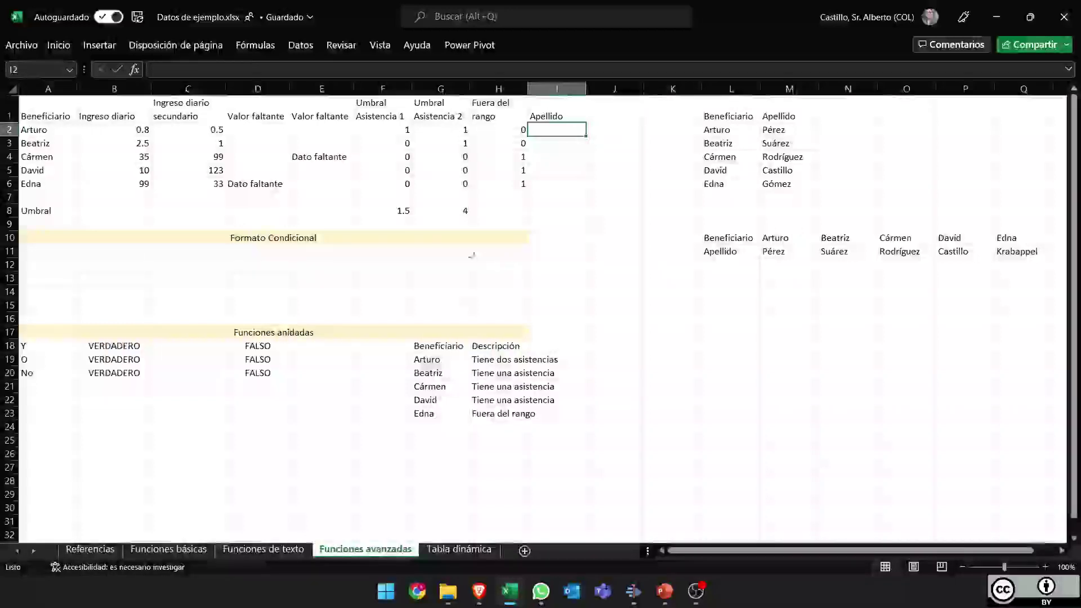
Insert a column before Ingreso diario and give it the heading "Apellido" in B1.
left_click(114, 88)
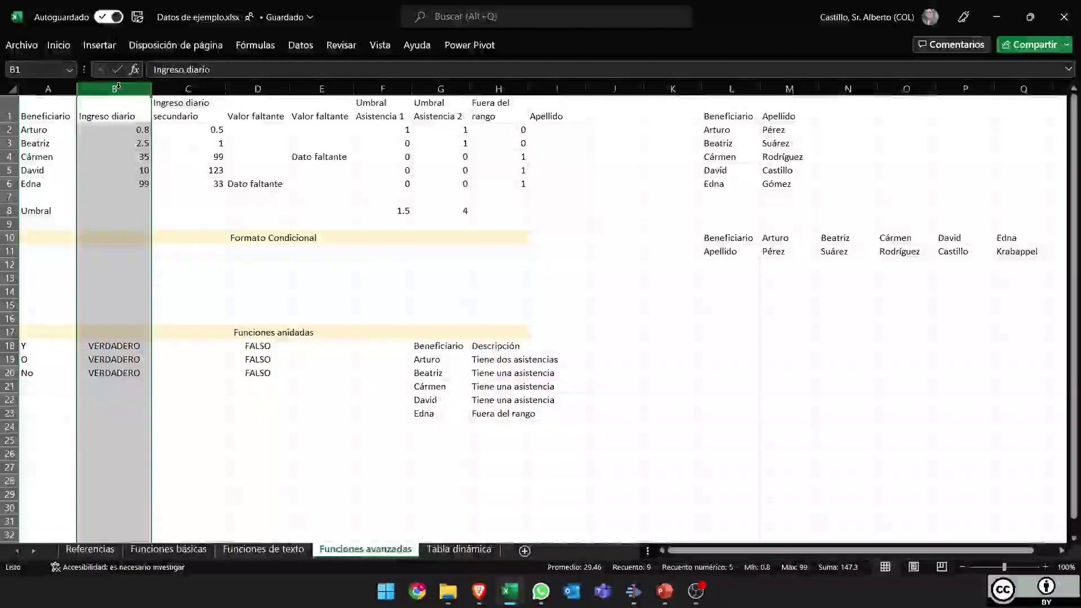
key("ctrl+plus")
key("Down")
key("Up")
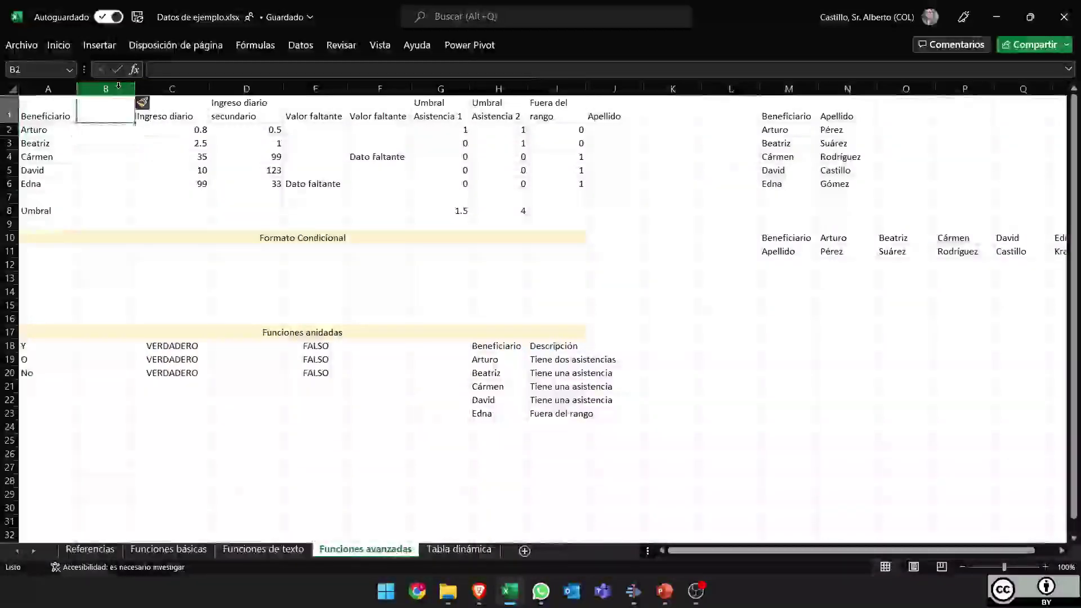
type("Apellido")
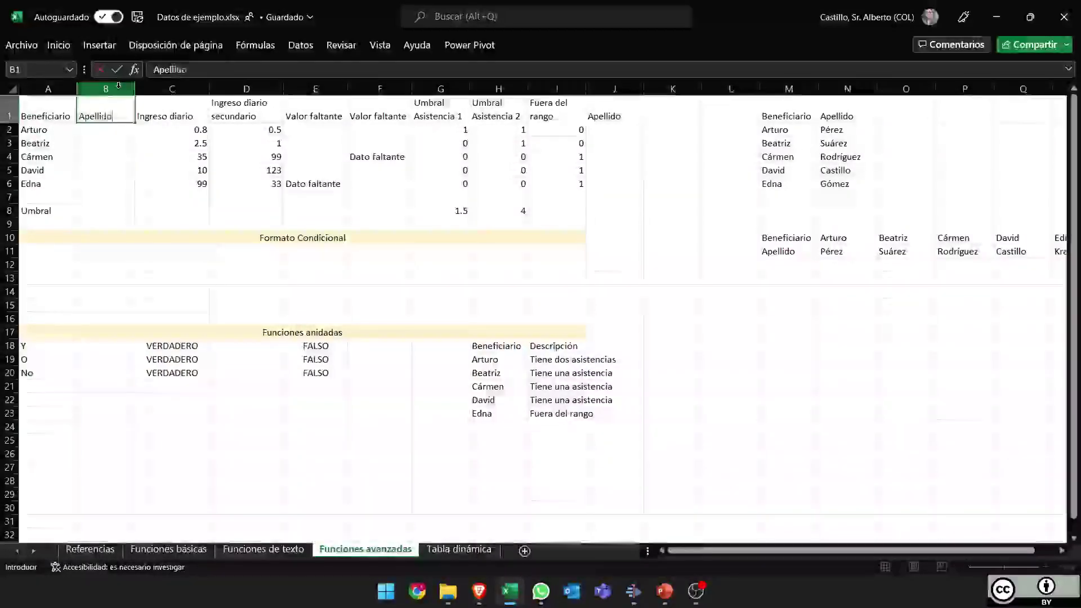
key("Return")
Start a BUSCARV formula in B2 with A2 as the lookup value.
type("+busc")
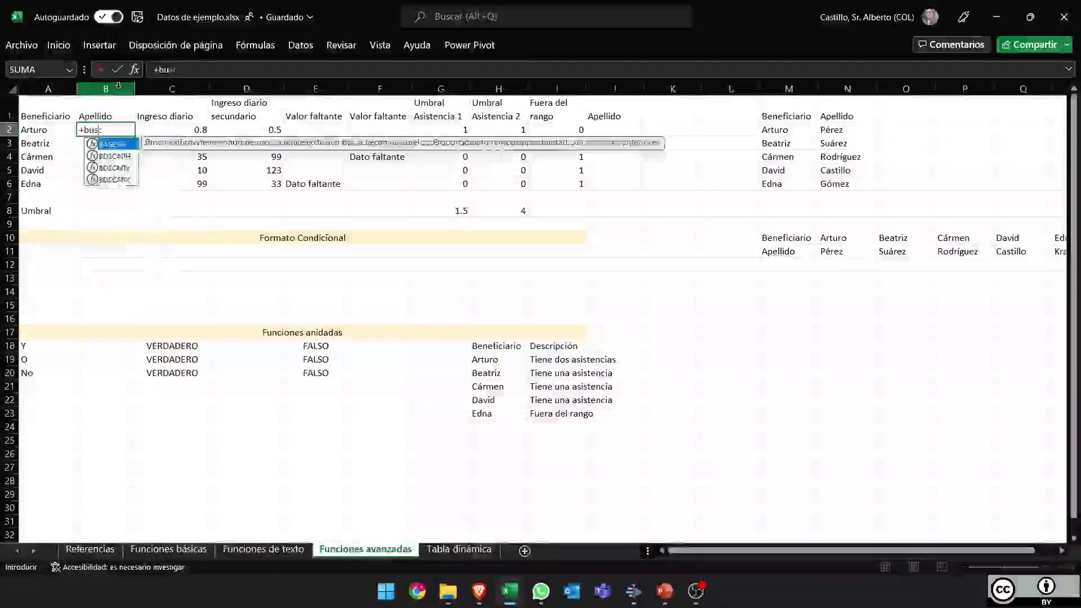
key("Down")
key("Down")
key("Tab")
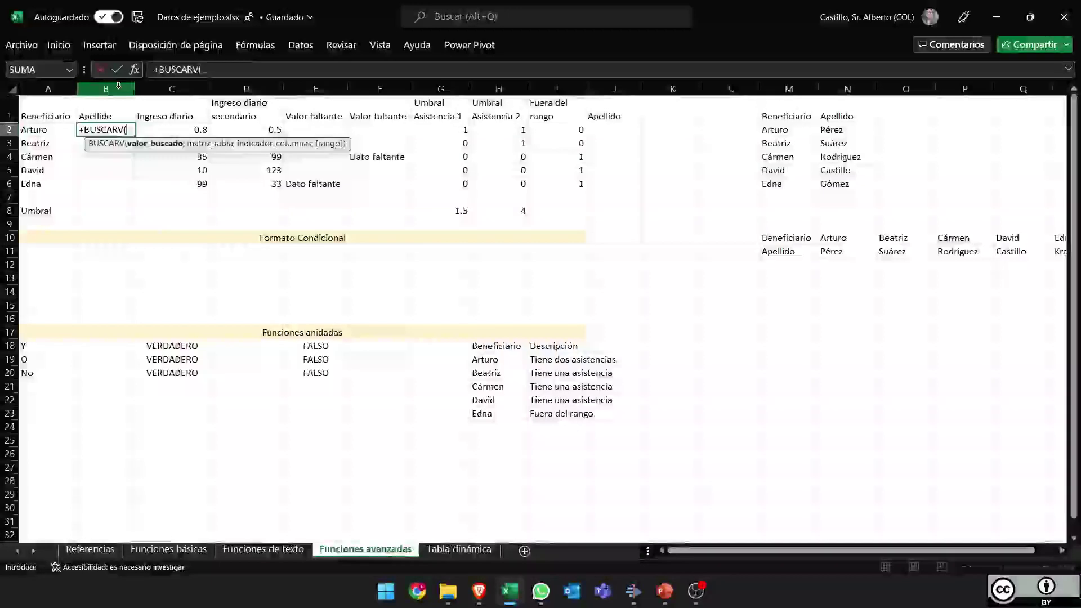
key("Left")
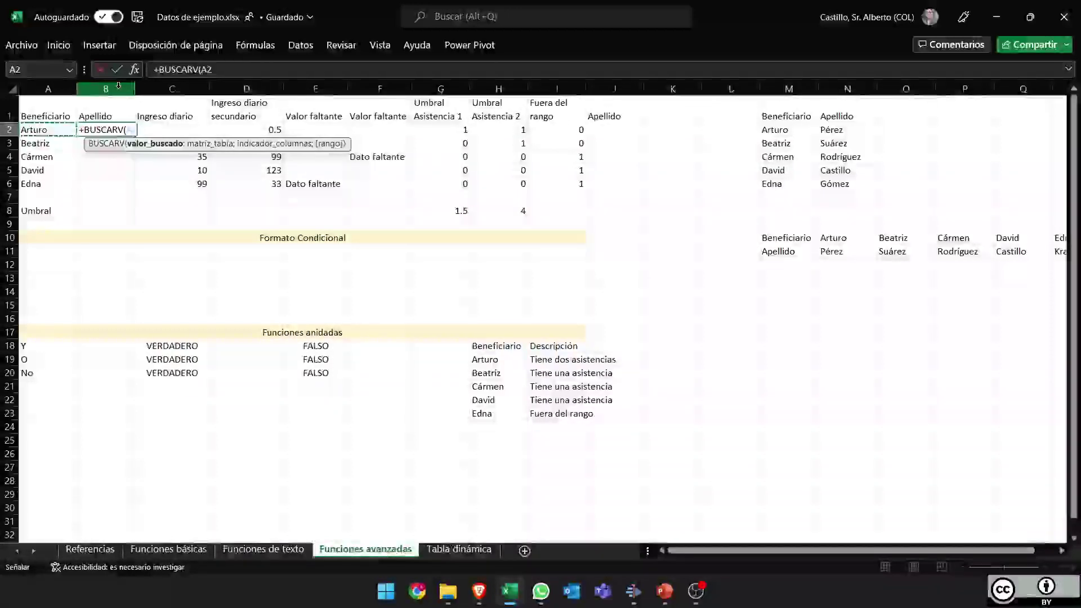
type(";")
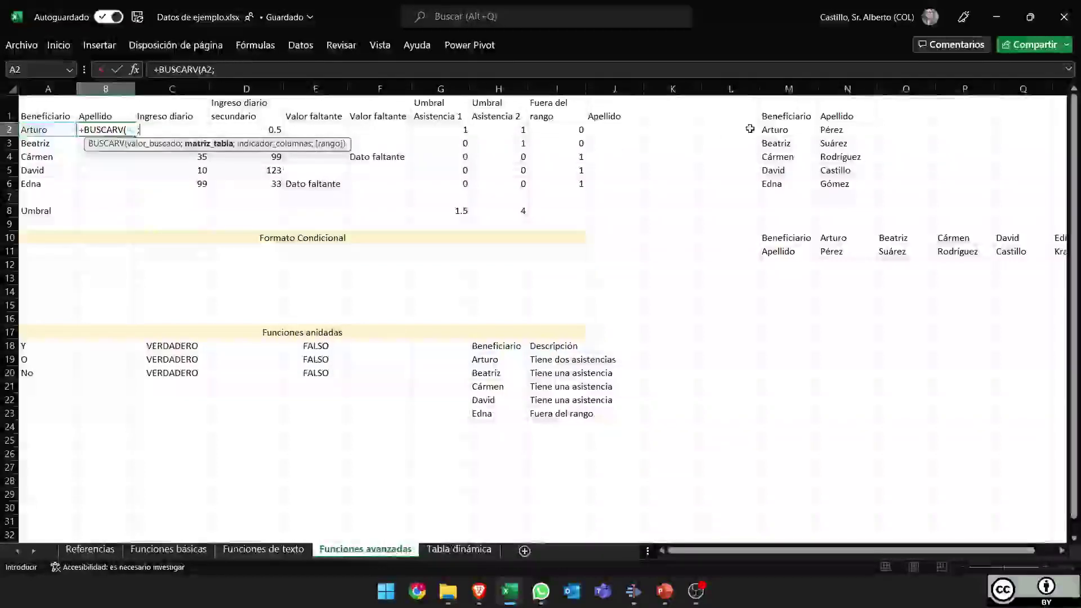
Complete the BUSCARV formula in B2 with the absolute table range $M$1:$N$6, column index 1 and an empty range argument.
left_click(783, 116)
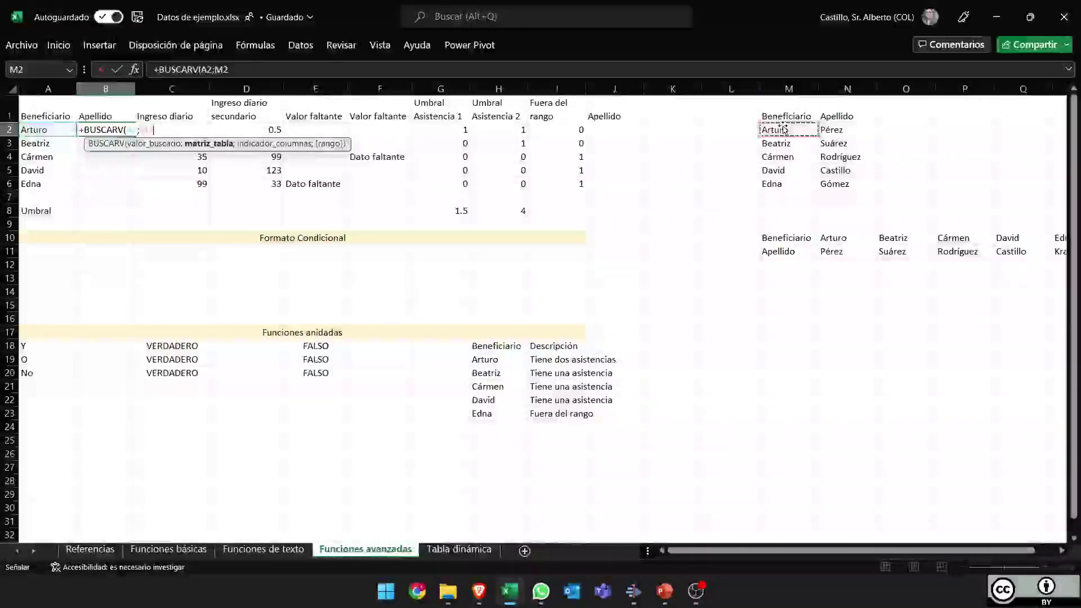
key("shift+Right")
key("ctrl+shift+Down")
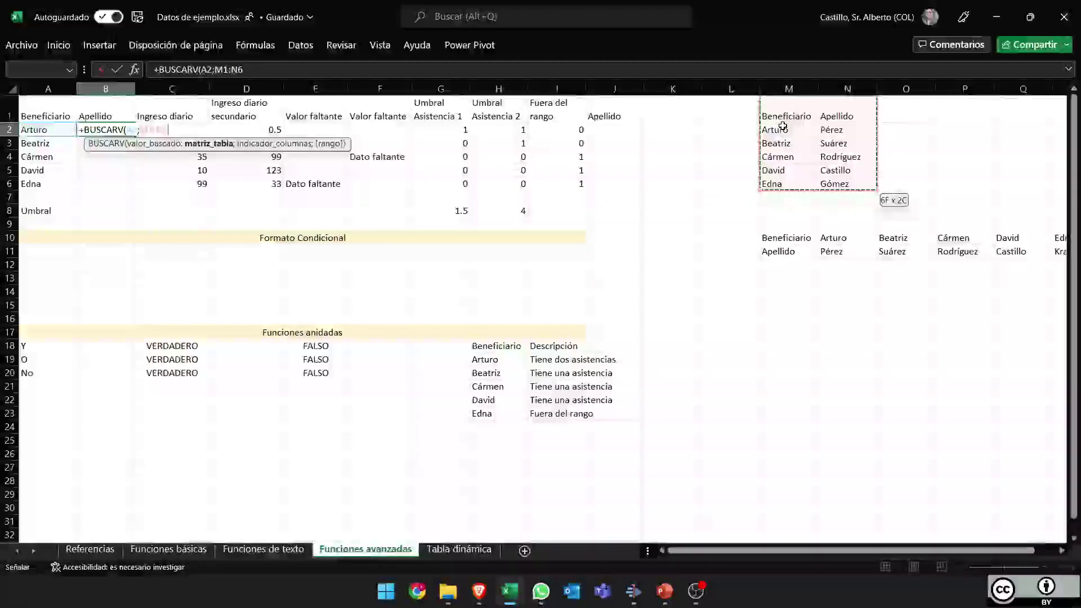
key("F4")
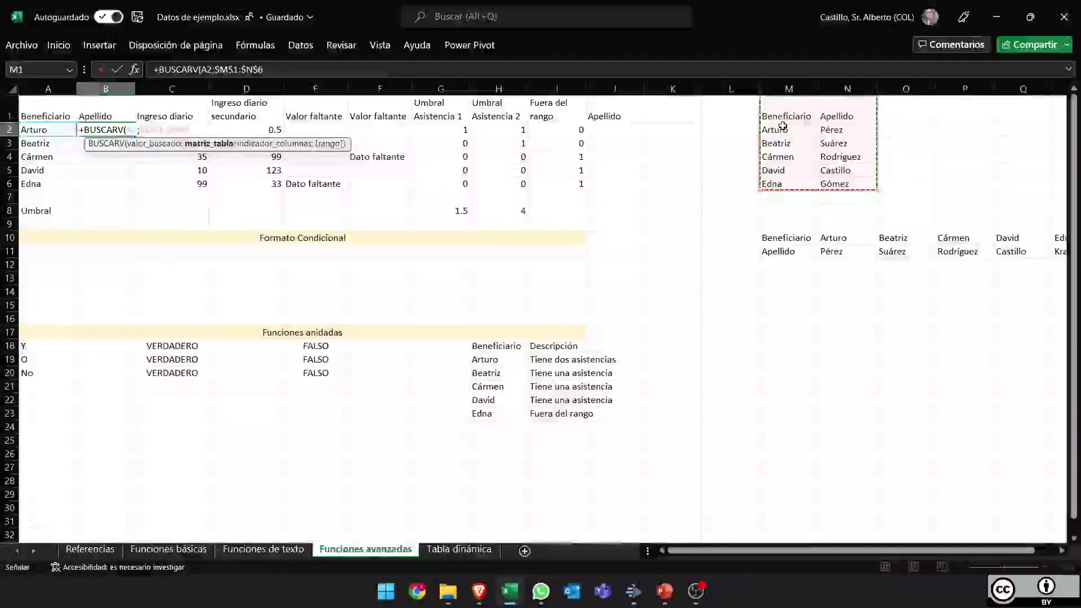
type(";")
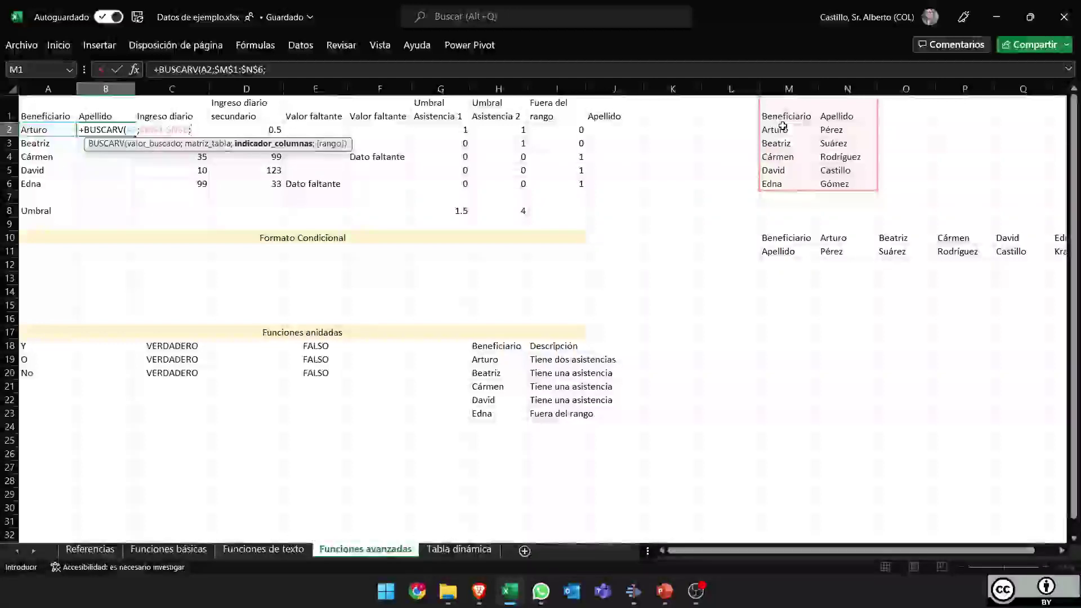
type("1")
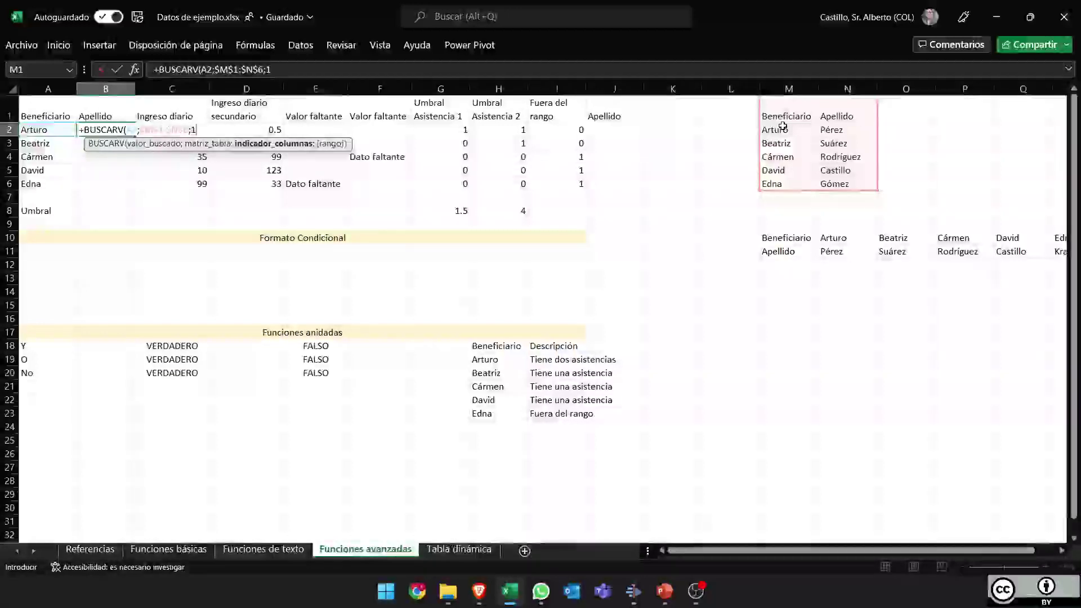
type(";")
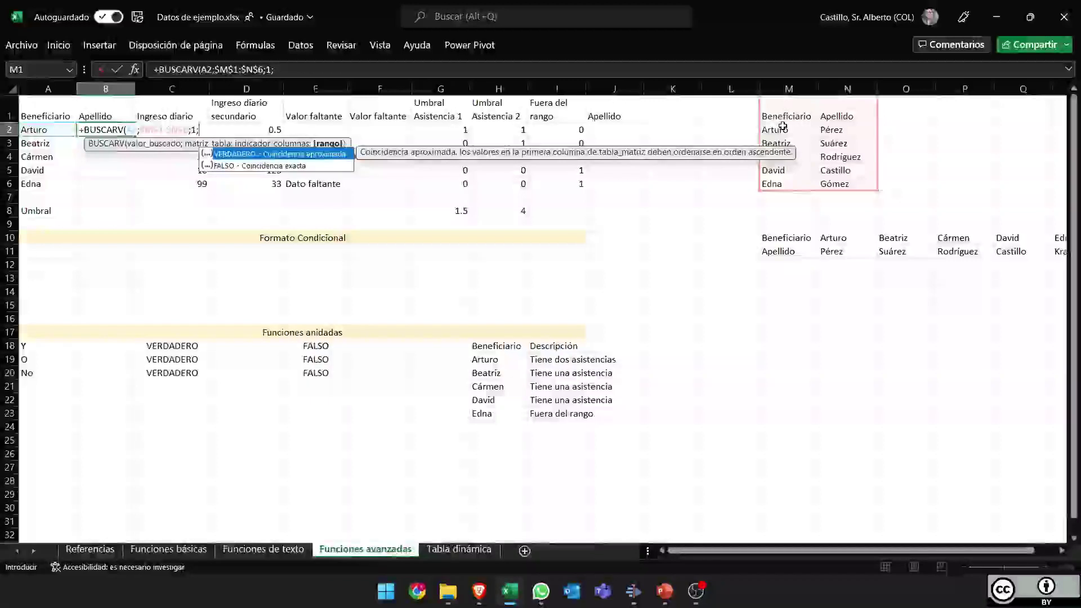
key("Down")
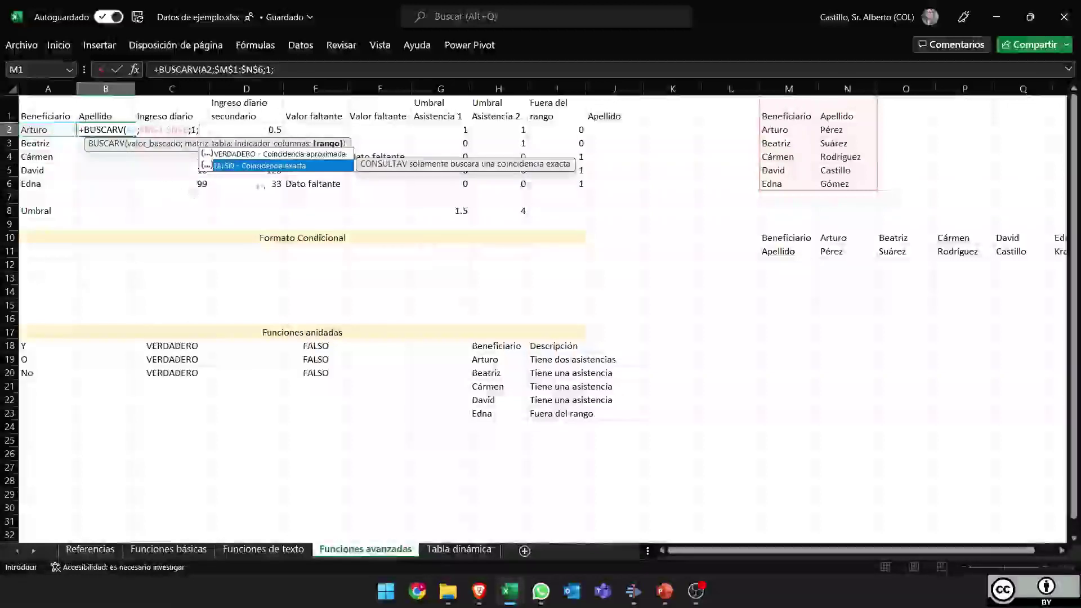
key("Return")
key("Up")
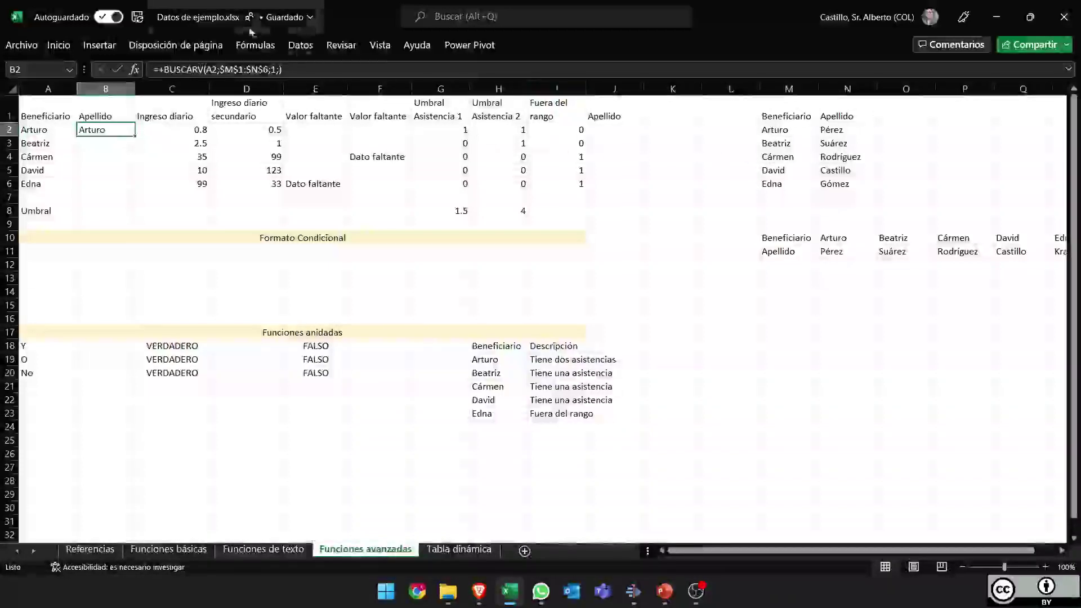
Change the BUSCARV column index in B2 to 2 and fill the formula down to B6.
left_click(283, 70)
type(";")
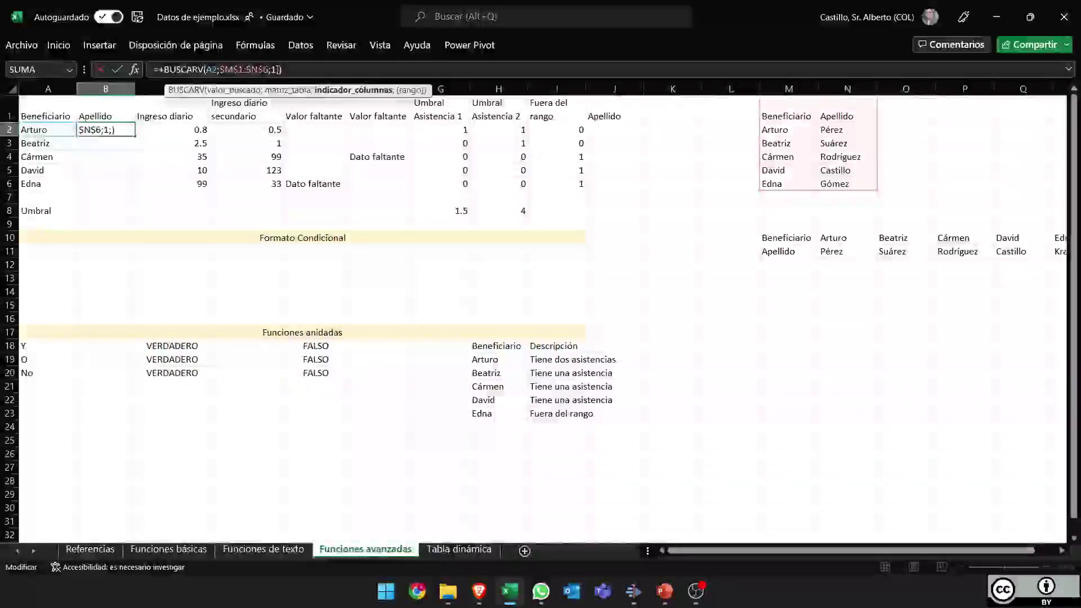
key("BackSpace")
type("2")
key("Return")
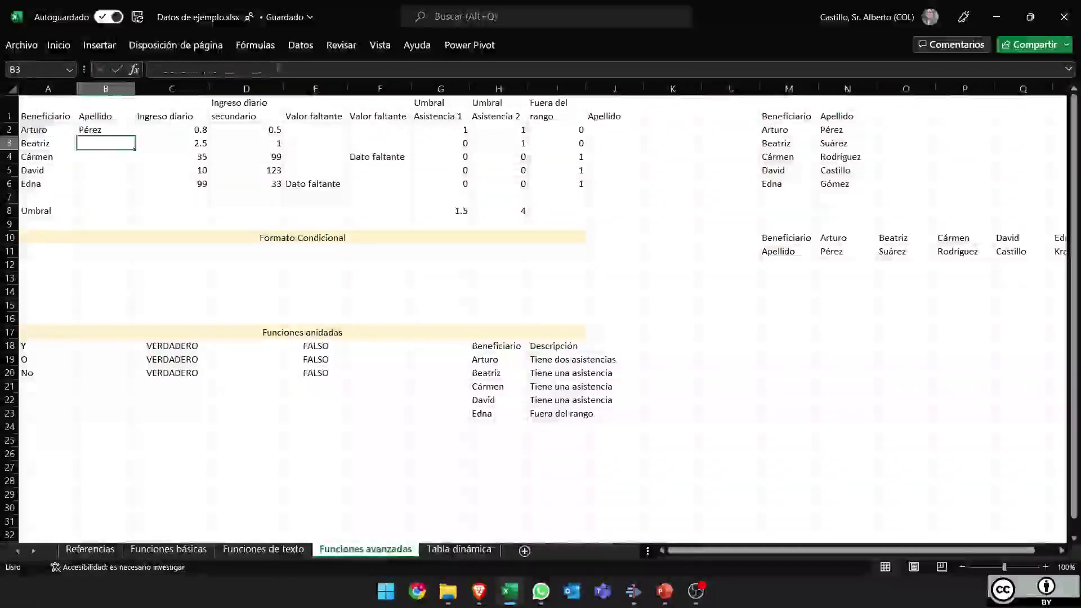
left_click(106, 130)
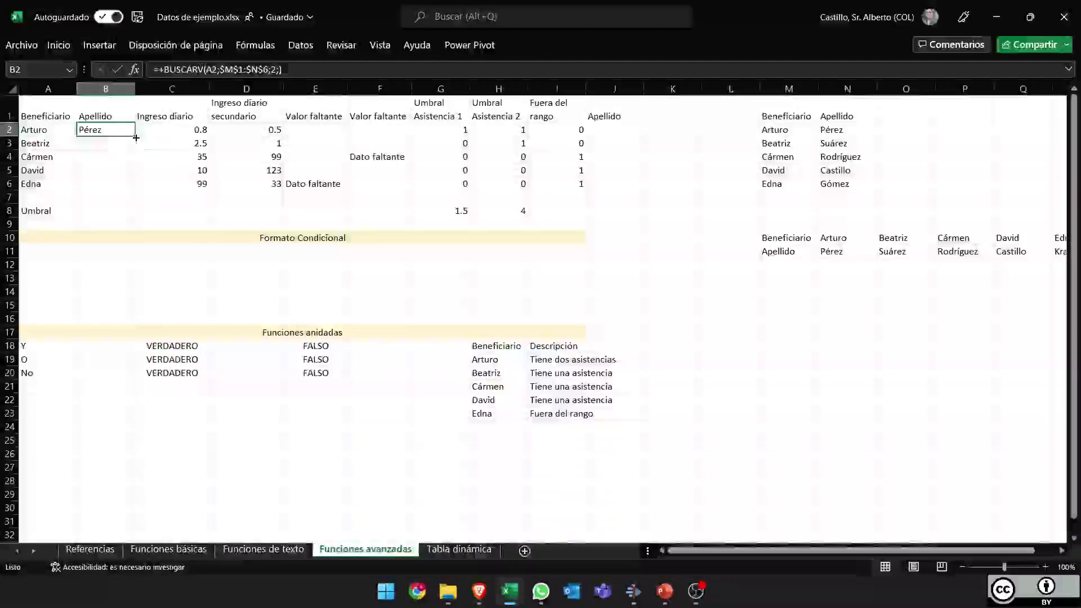
left_click_drag(136, 138, 136, 189)
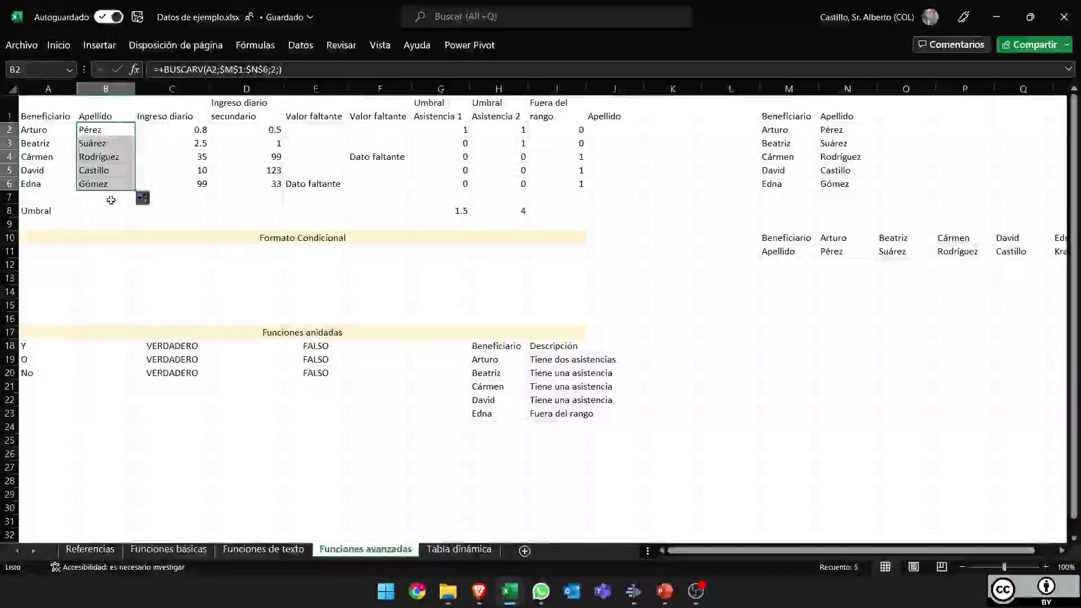
Clear B2:B6 and start a BUSCARH formula in B2 with A2 as the lookup value.
key("Delete")
key("Up")
key("Down")
type("+bus")
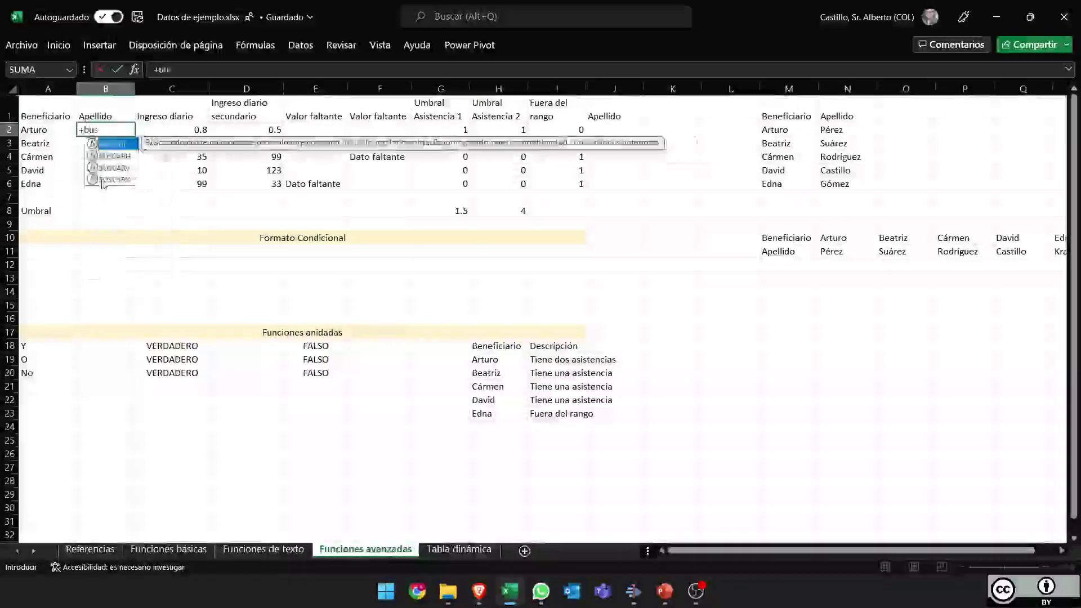
type("carh")
key("Tab")
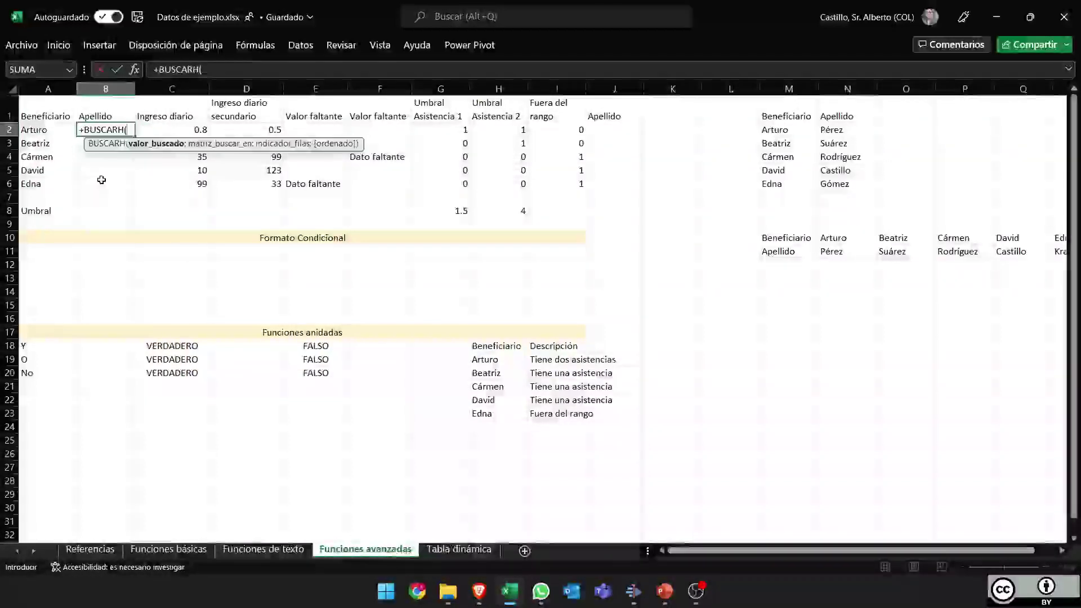
left_click(57, 133)
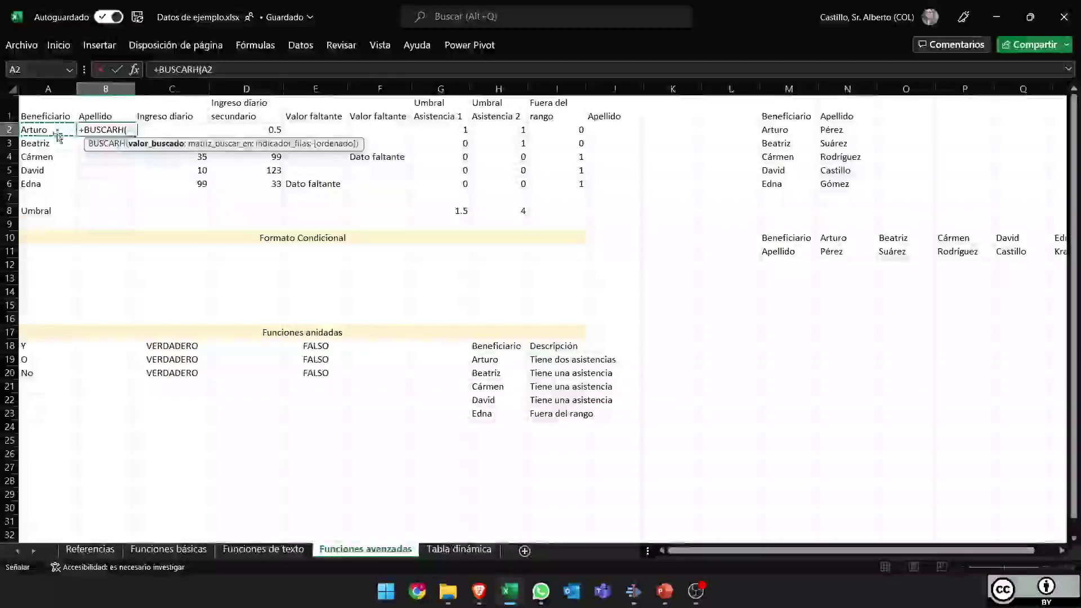
type(";")
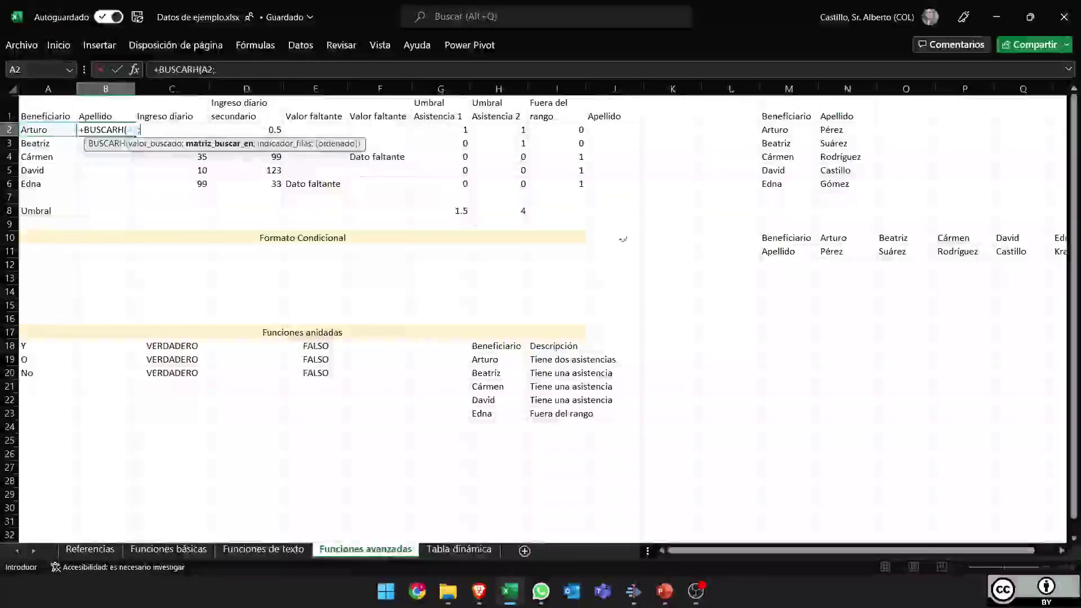
Complete the BUSCARH formula in B2 with the range M10:R11, row index 2 and FALSO for an exact match.
left_click(776, 241)
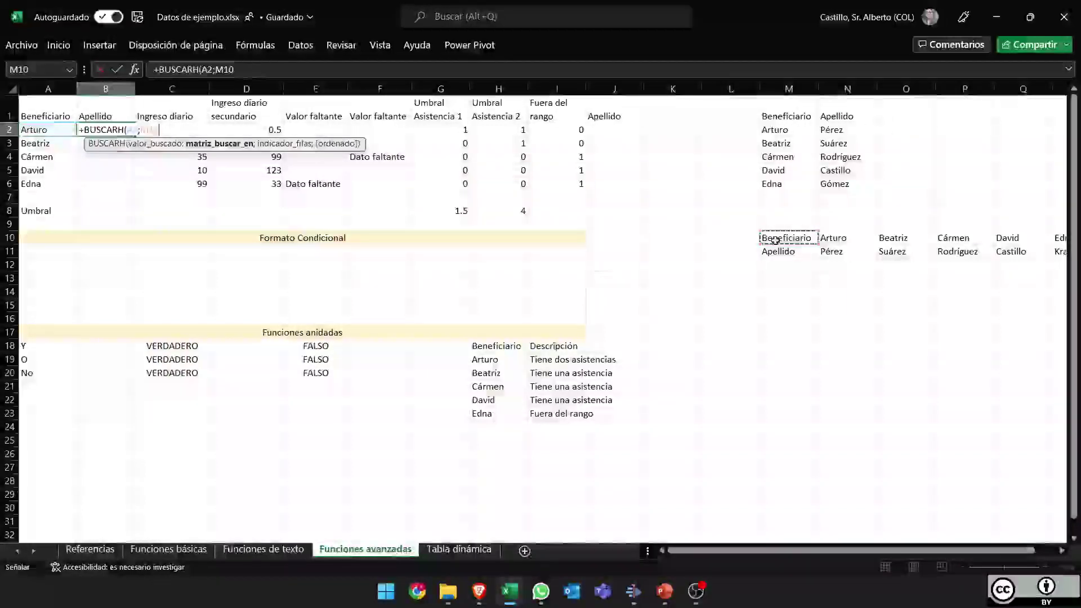
left_click_drag(776, 241, 1053, 253)
type(";")
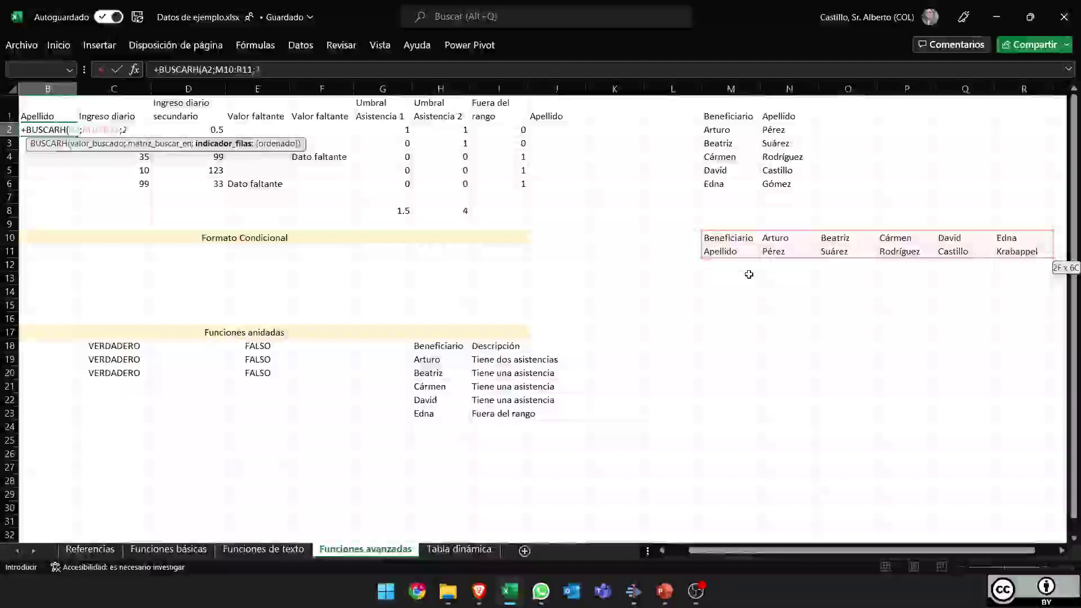
type("2;")
key("Down")
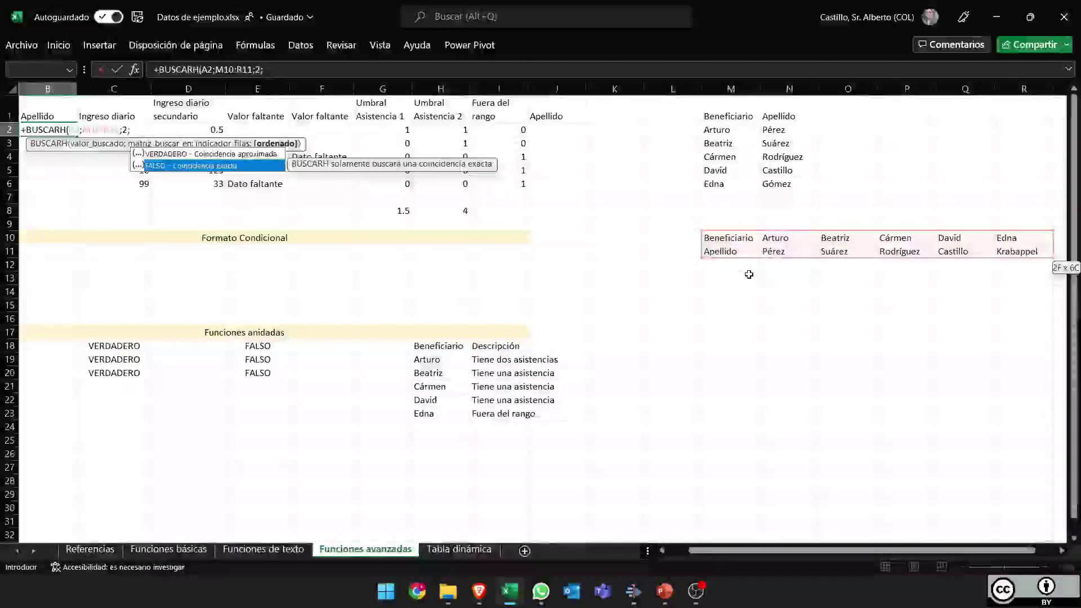
key("Tab")
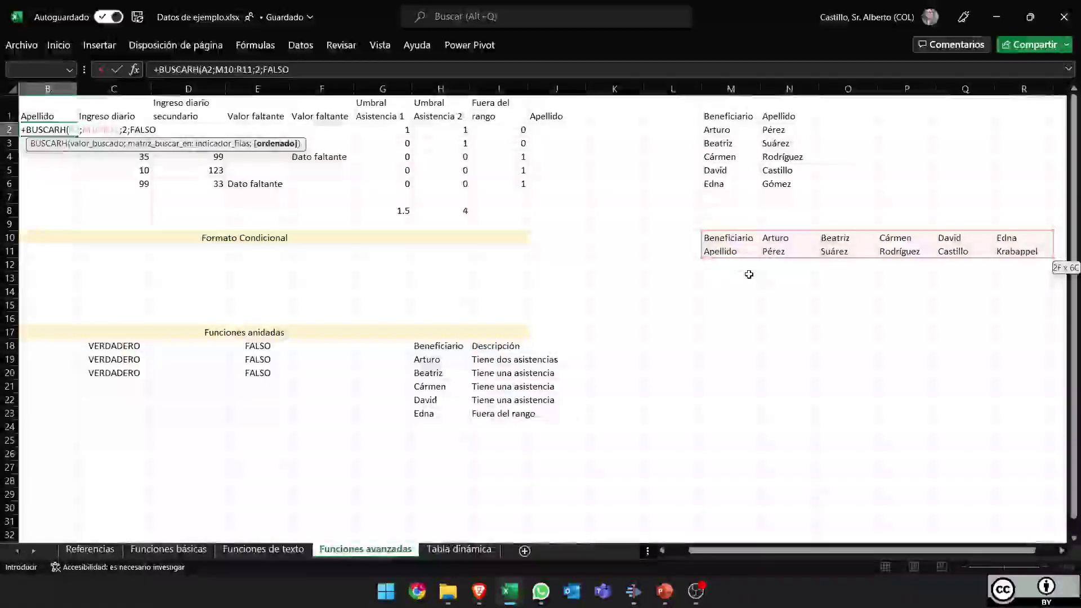
type(")")
key("Return")
Fill the BUSCARH formula from B2 down to B6 with its relative range M10:R11.
key("Left")
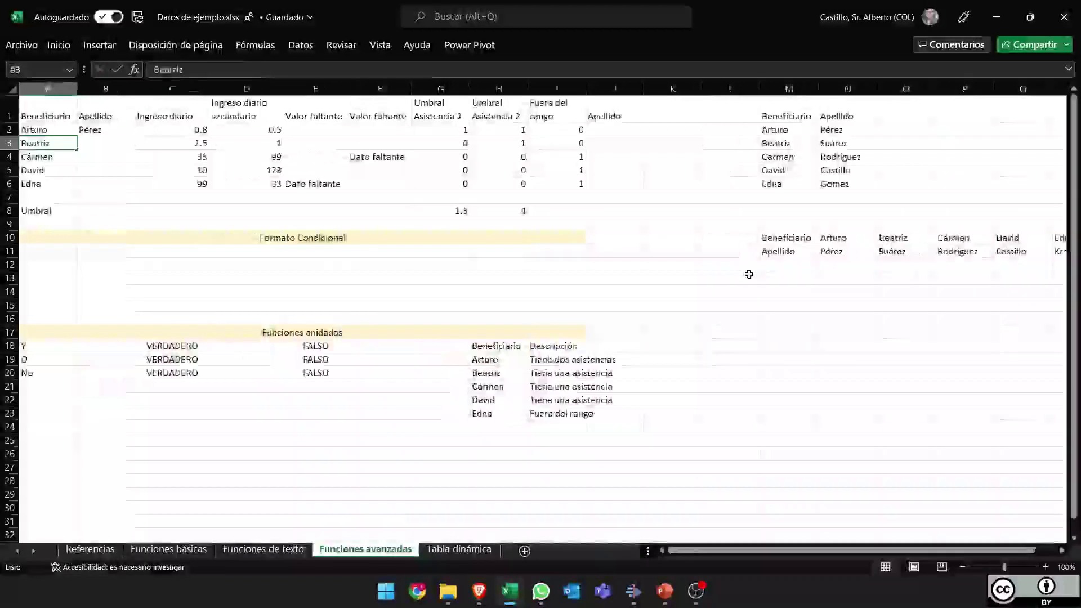
key("Down")
key("Up")
key("Up")
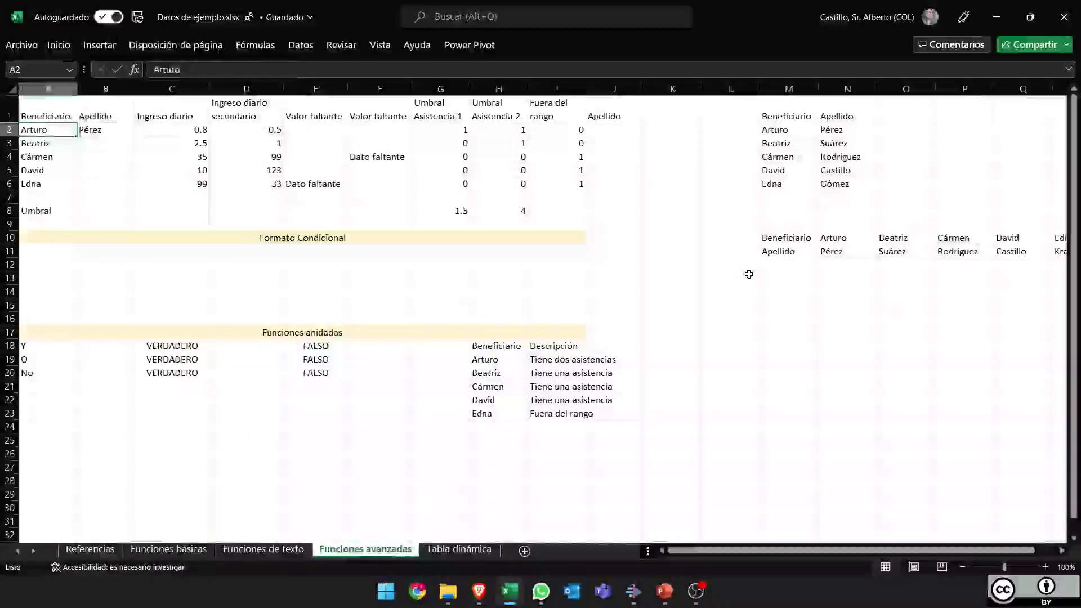
key("Right")
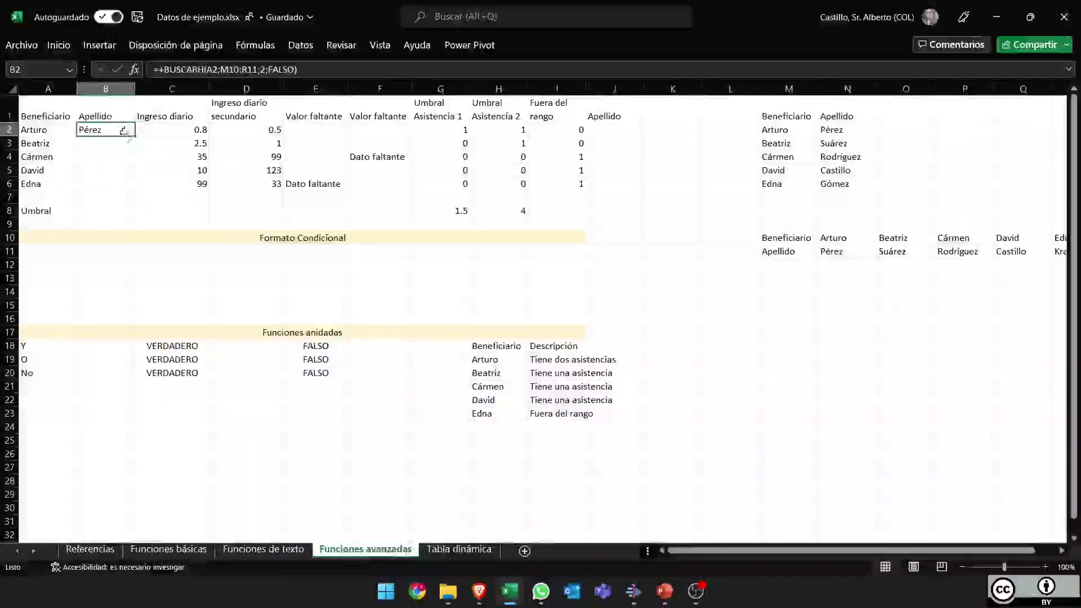
double_click(132, 141)
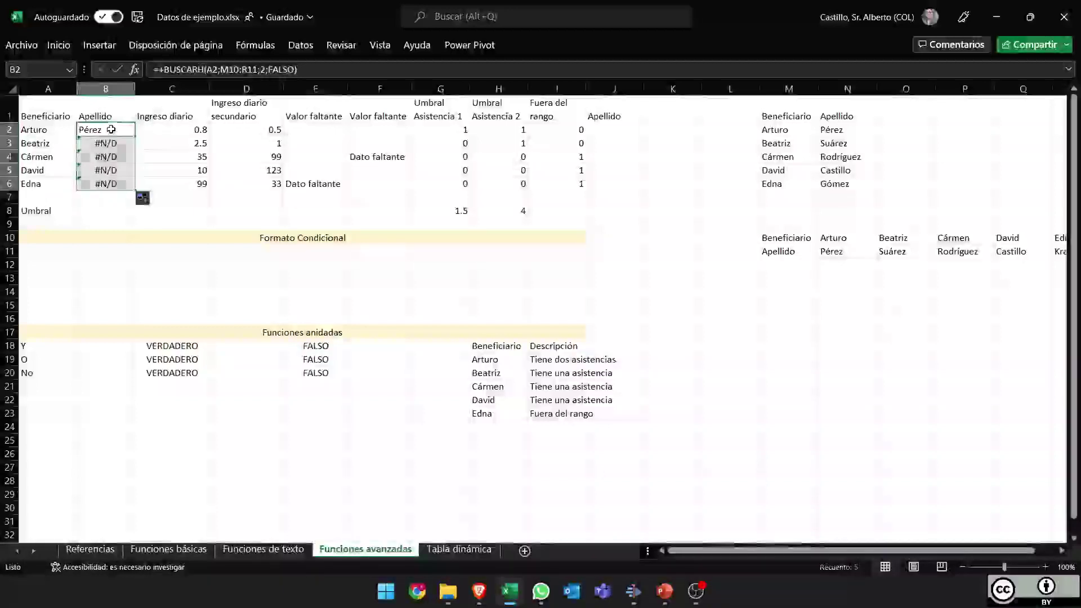
Examine the lookup ranges referenced by the BUSCARH formulas in B2 through B6.
left_click(111, 130)
left_click(110, 143)
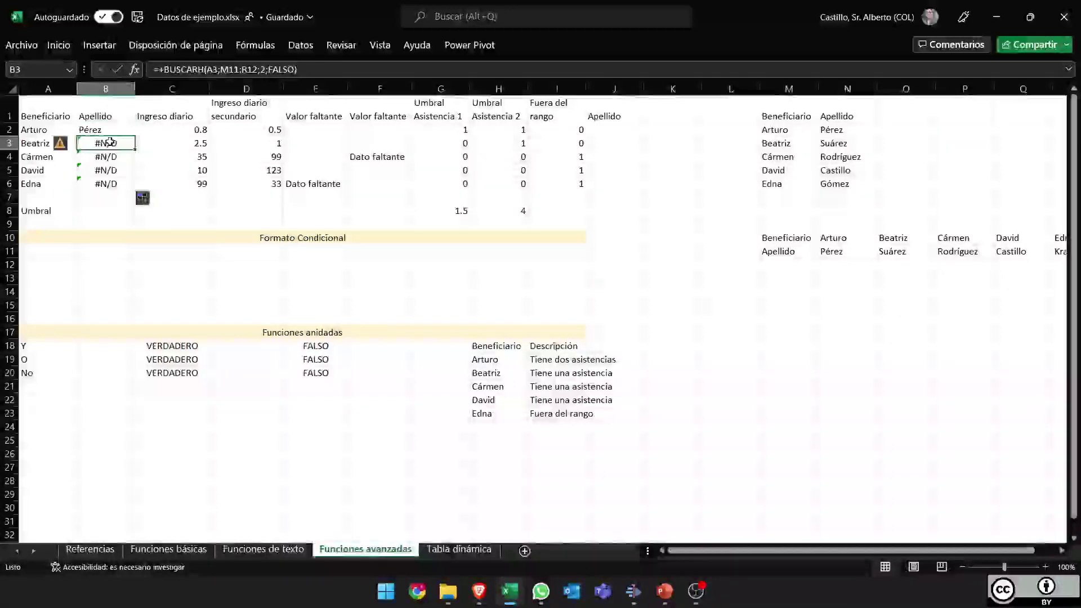
left_click(109, 159)
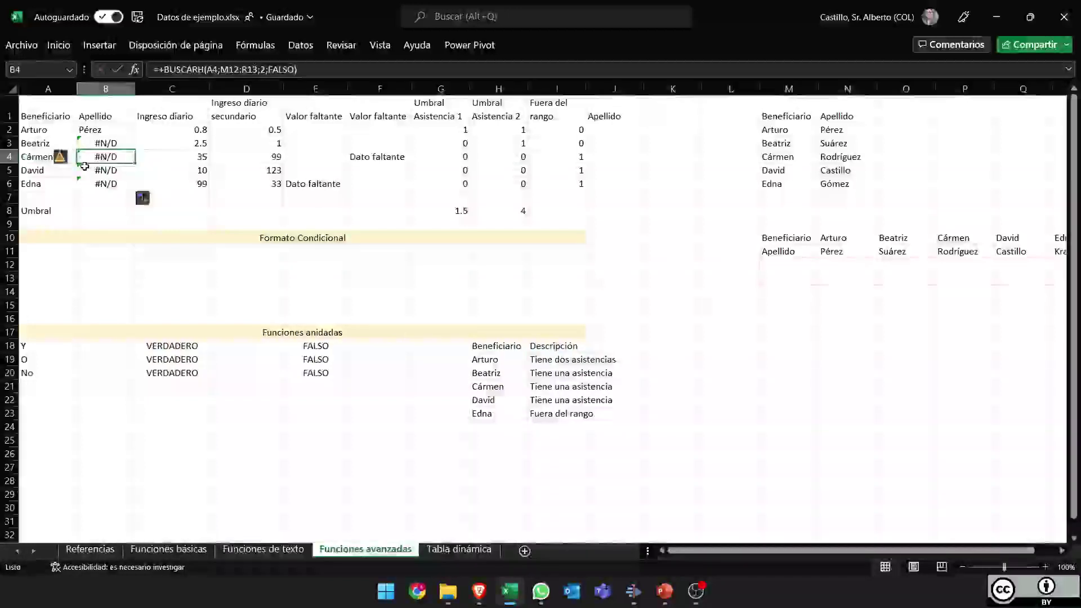
key("F2")
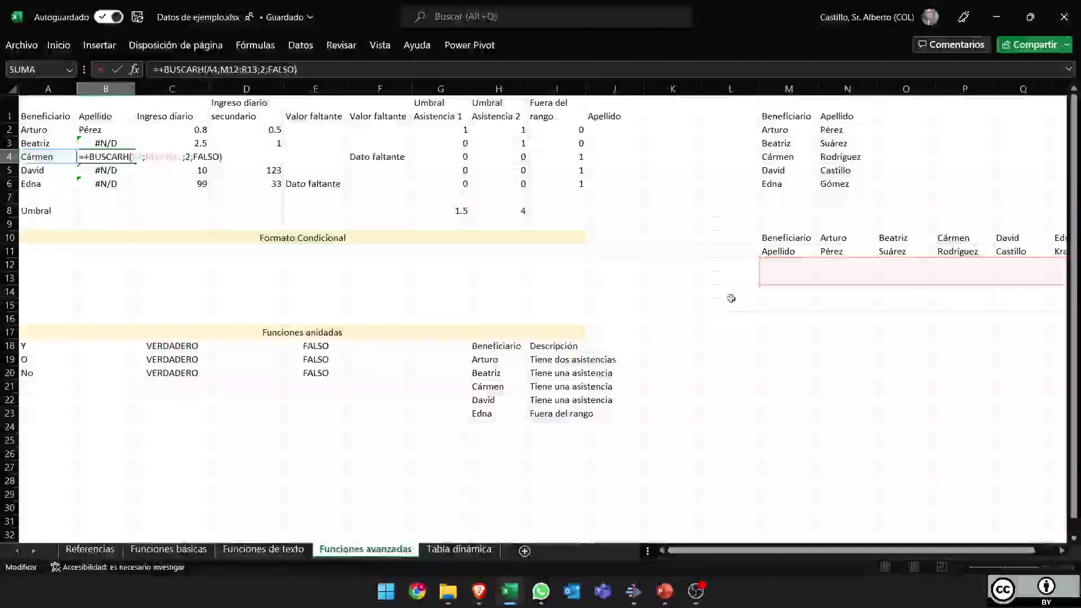
key("Return")
key("F2")
key("Return")
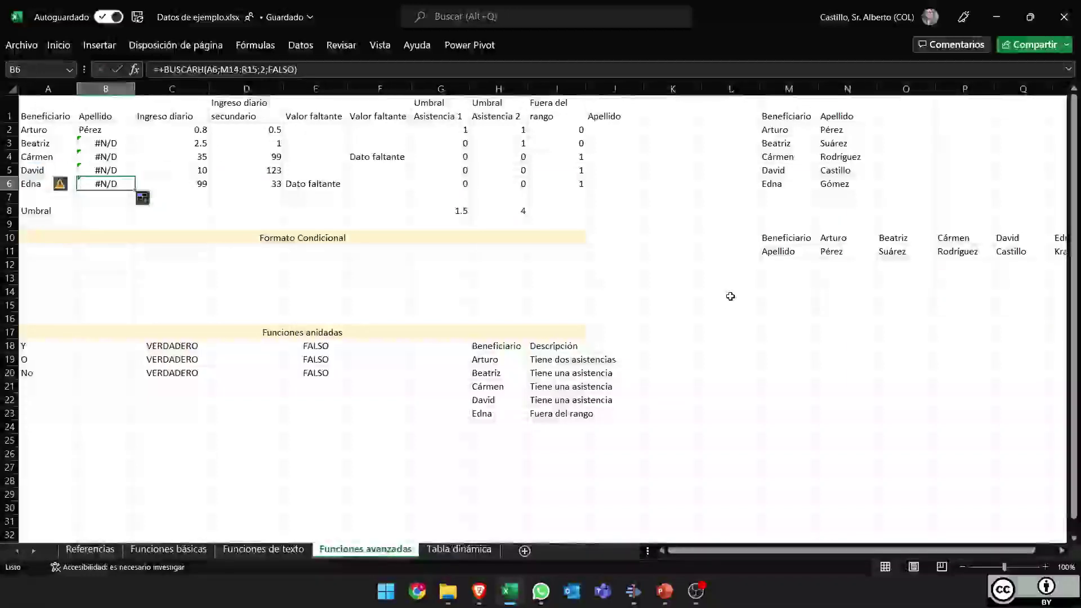
key("F2")
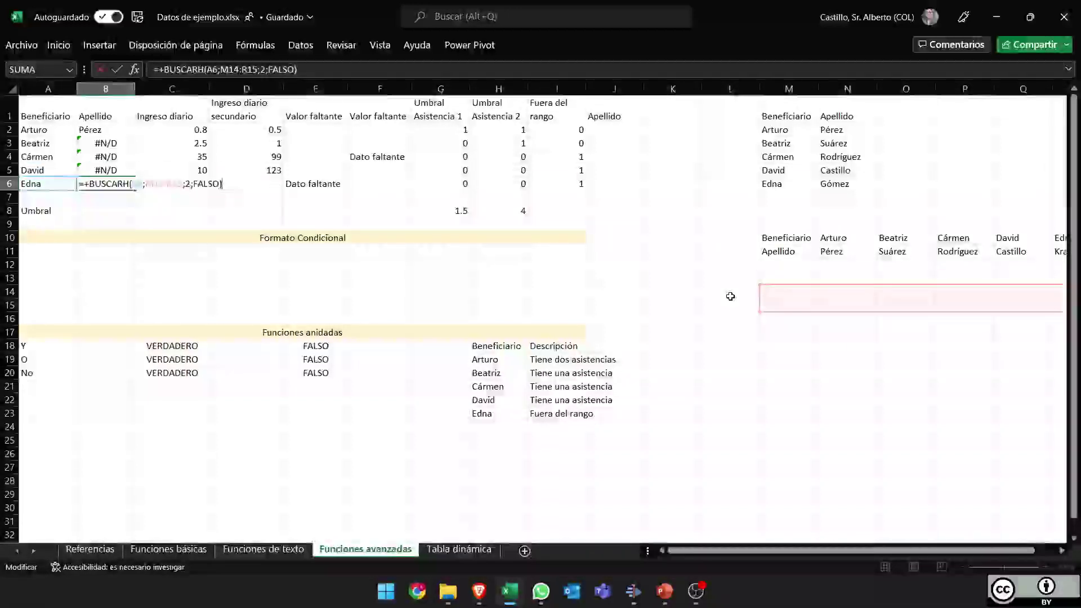
key("Return")
key("Up")
key("Up")
key("Up")
key("Up")
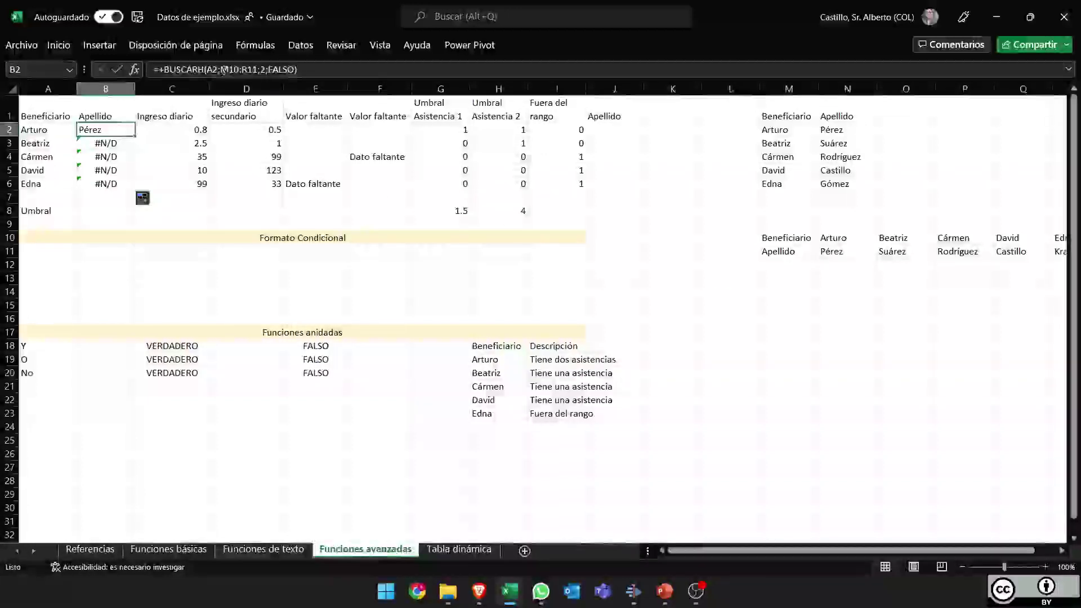
Make the BUSCARH range in B2 absolute as $M$10:$R$11 and fill the corrected formula down to B6.
left_click_drag(221, 69, 258, 75)
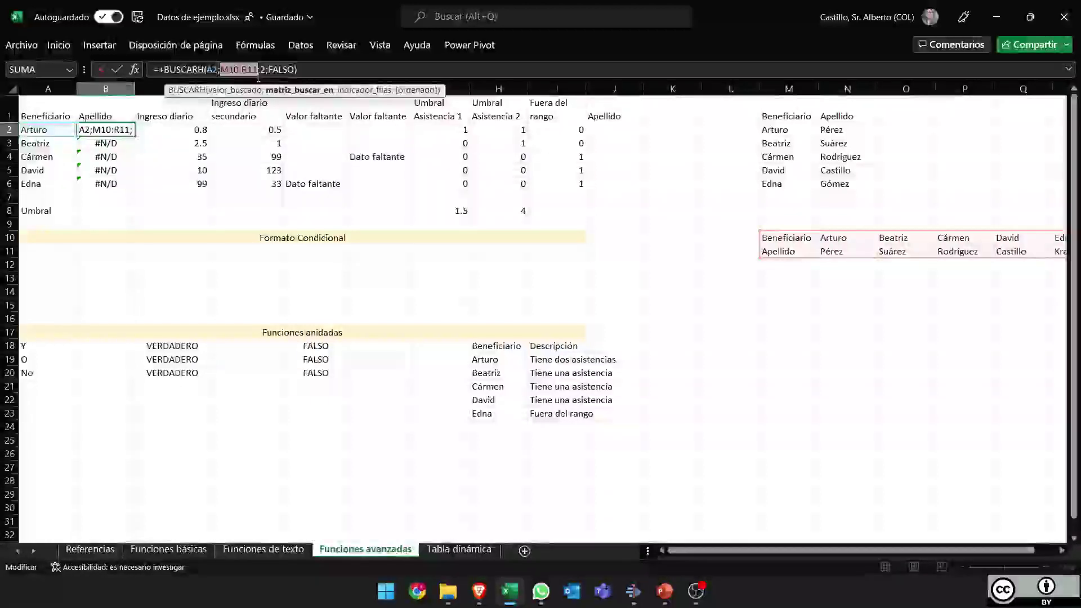
key("F4")
key("ctrl+Return")
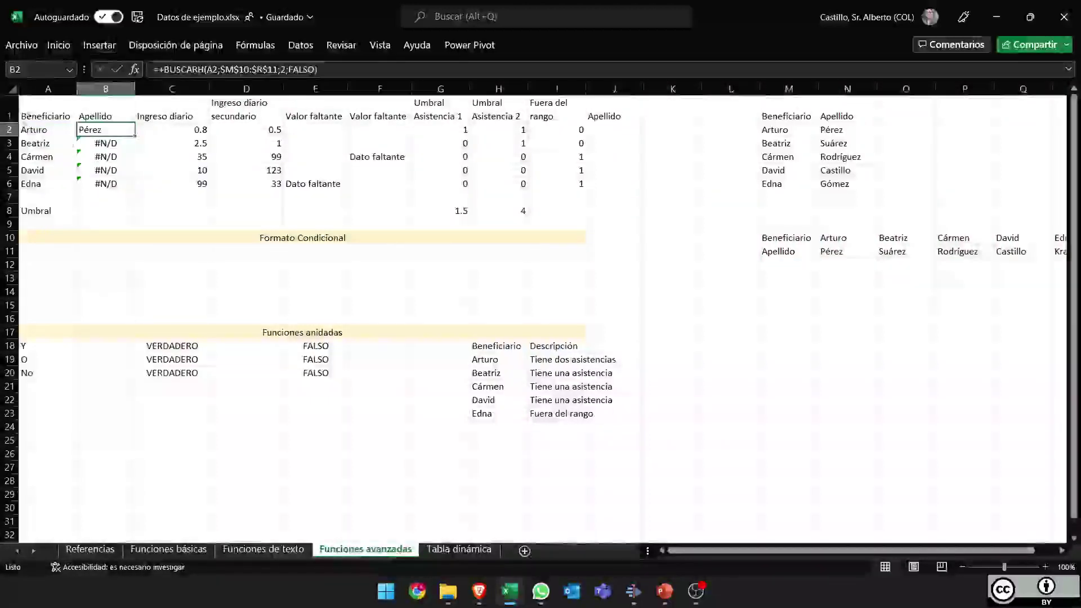
double_click(134, 137)
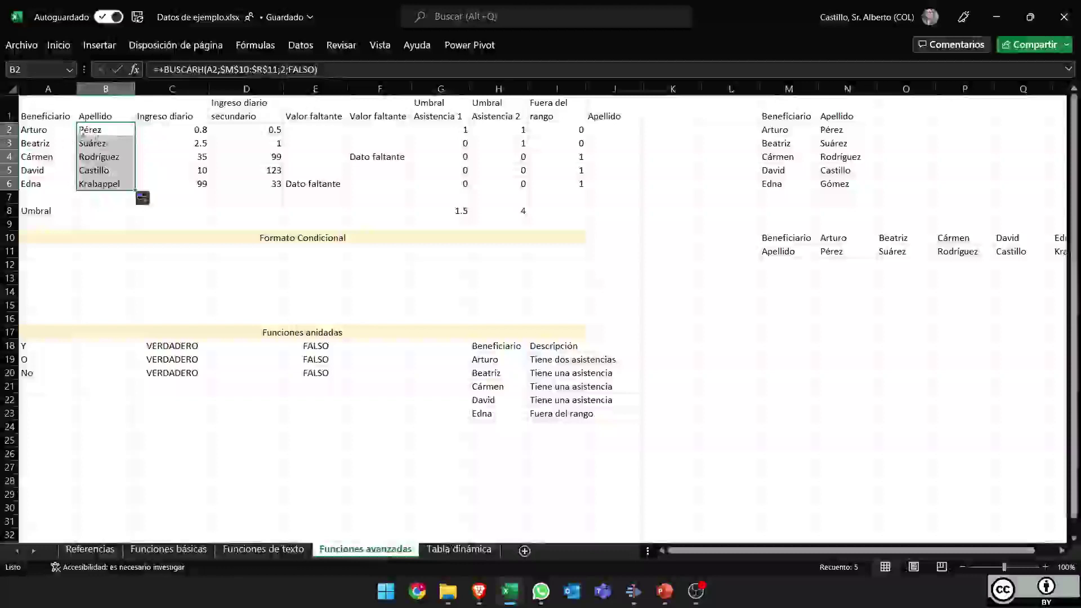
left_click(99, 158)
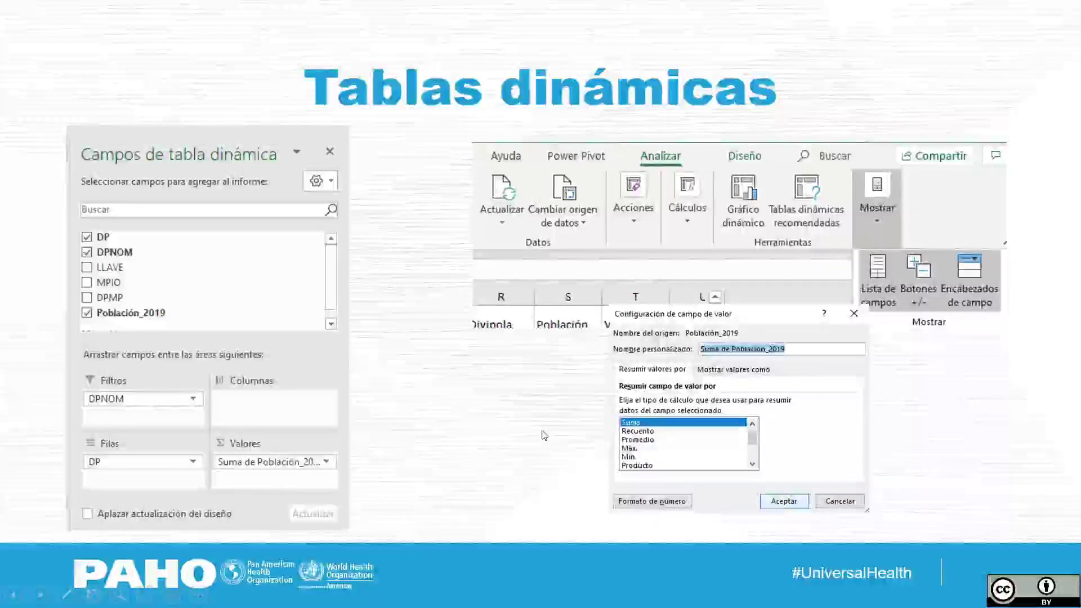
Switch from the presentation back to the Tabla dinámica sheet of the Excel workbook.
key("alt+Tab")
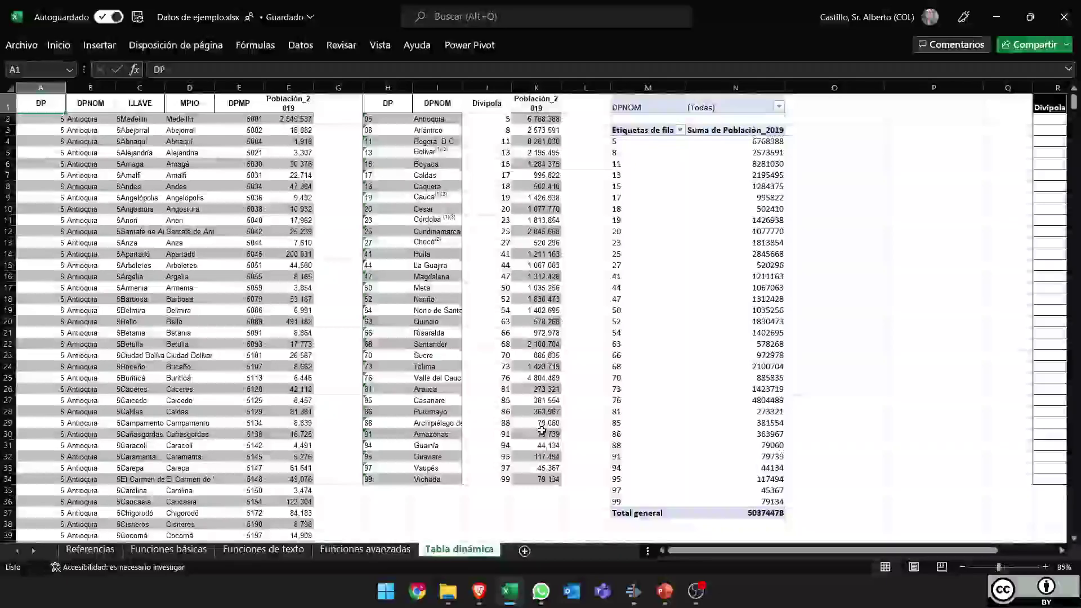
Delete the existing pivot table that starts at cell M1 of the Tabla dinámica sheet.
key("Right")
key("Right")
key("Right")
key("Down")
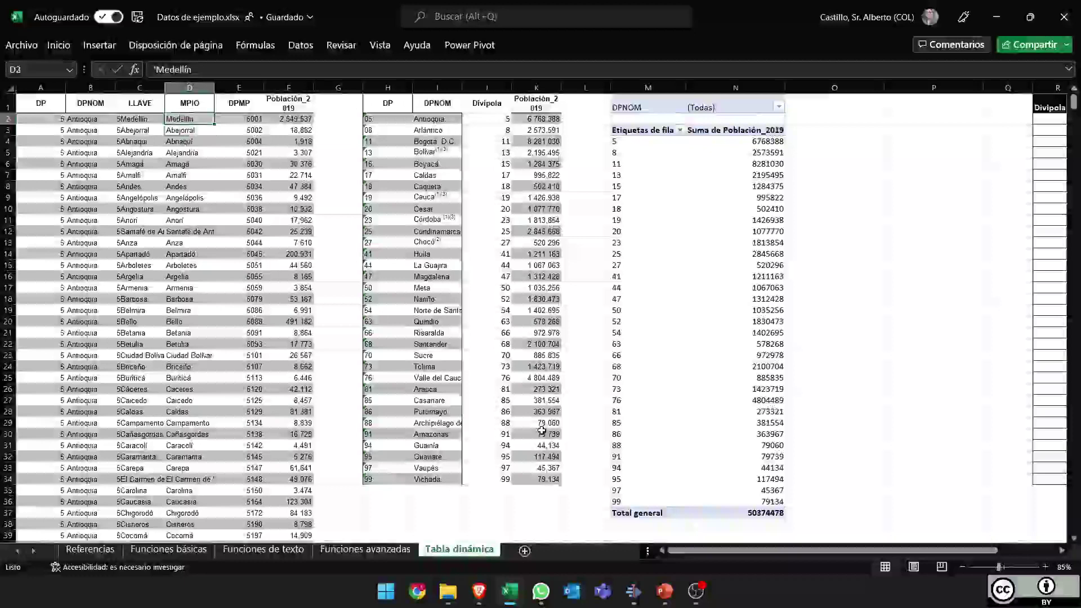
key("Up")
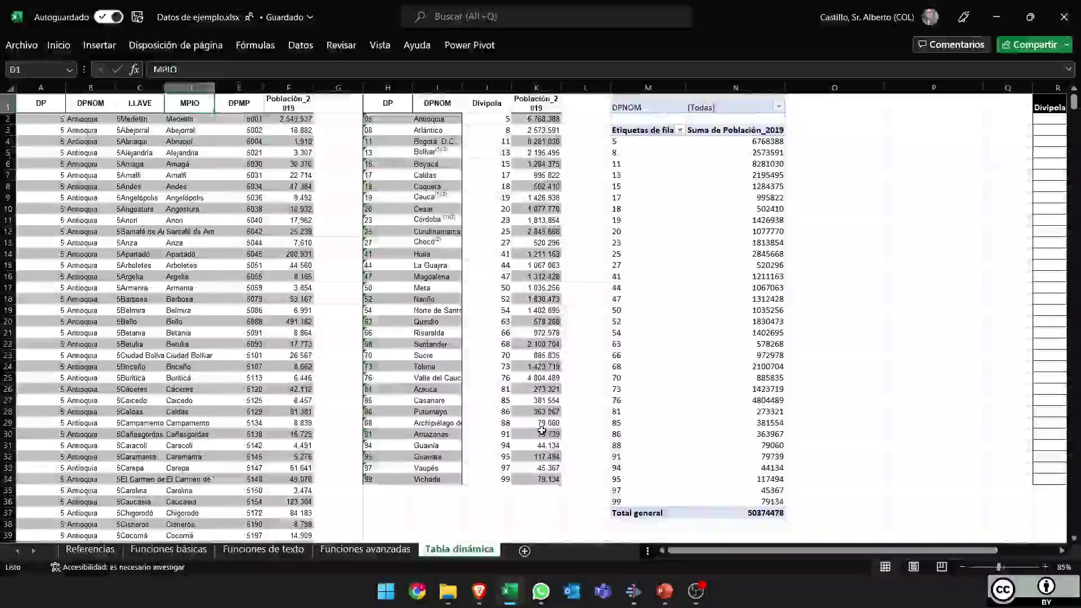
key("Right")
key("Right")
key("Right")
key("Right")
key("Right")
key("Right")
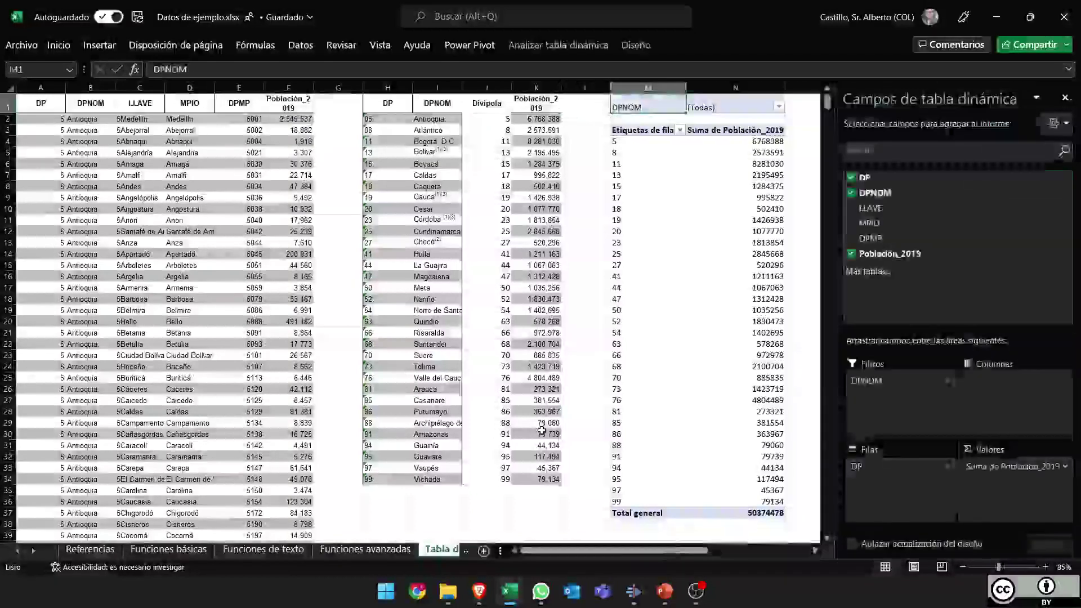
key("ctrl+a")
key("Delete")
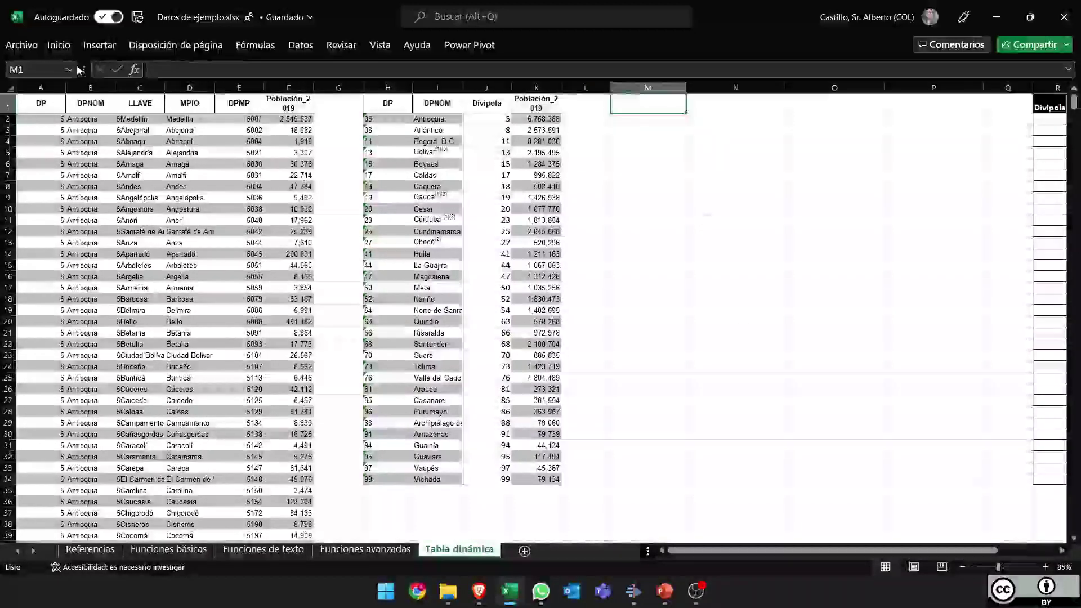
Insert a pivot table from the range A1:F1123 into the existing sheet at cell M1.
left_click(99, 45)
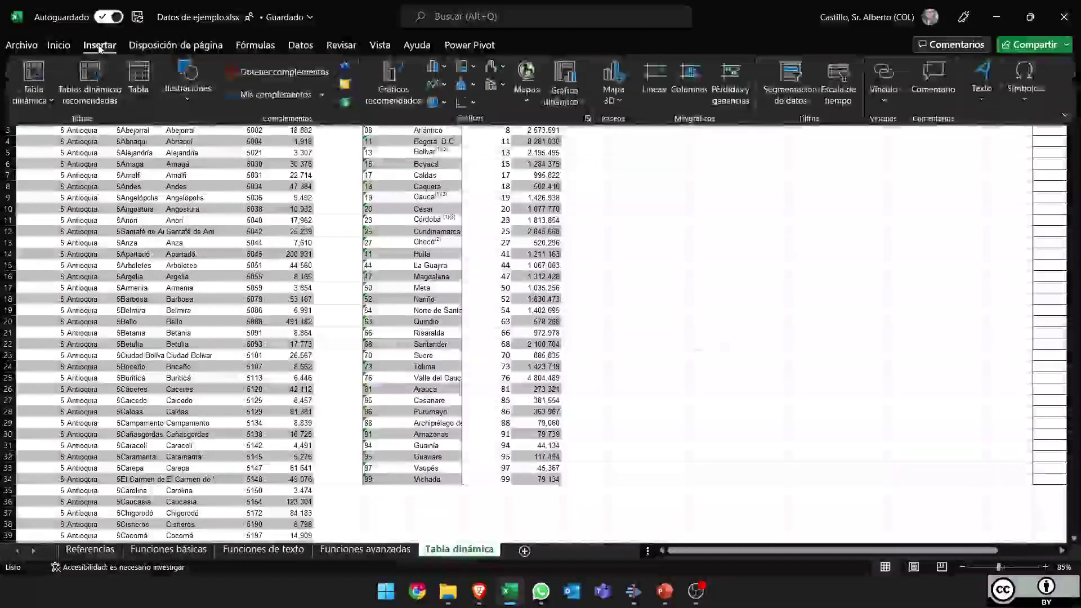
left_click(43, 76)
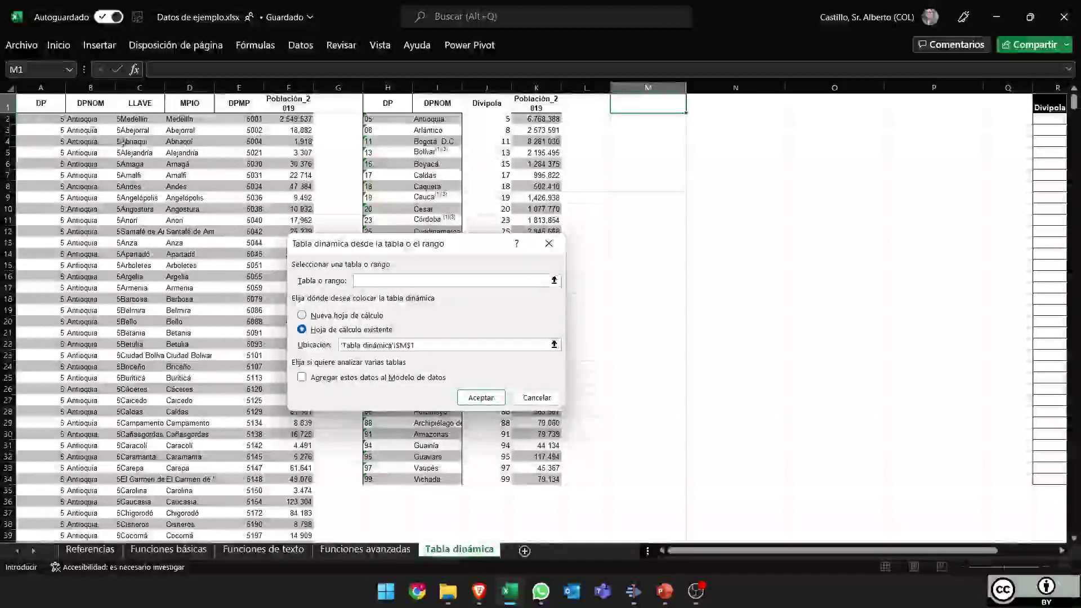
left_click(38, 102)
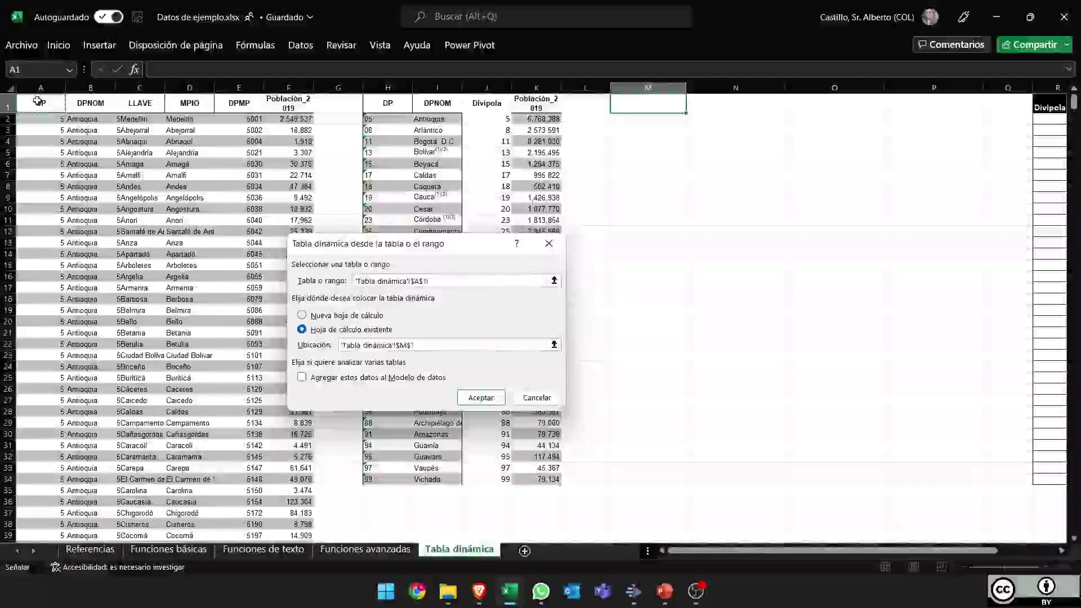
key("ctrl+shift+Right")
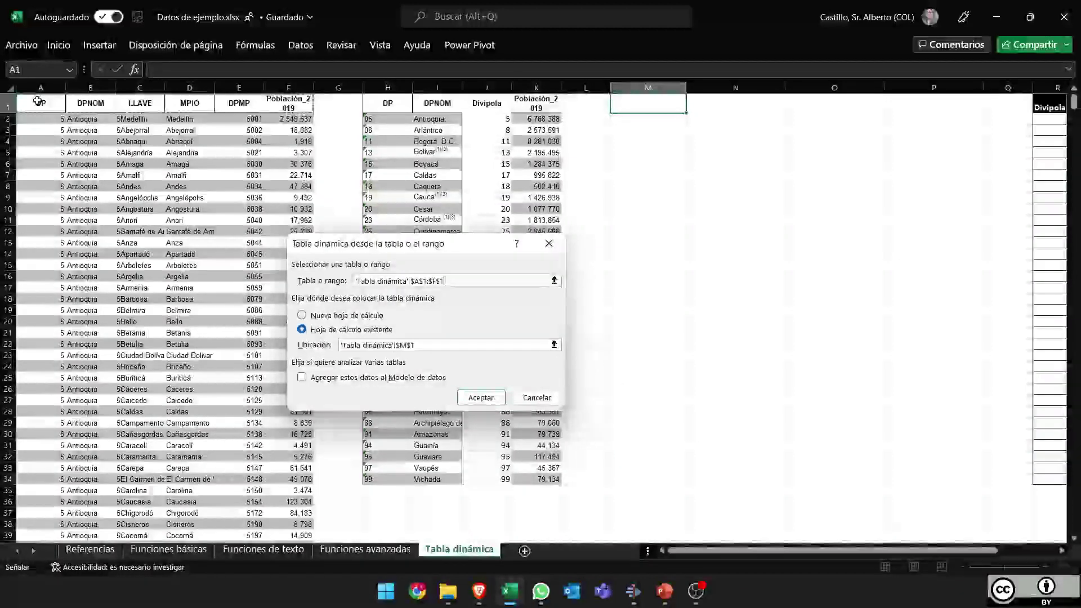
key("ctrl+shift+Down")
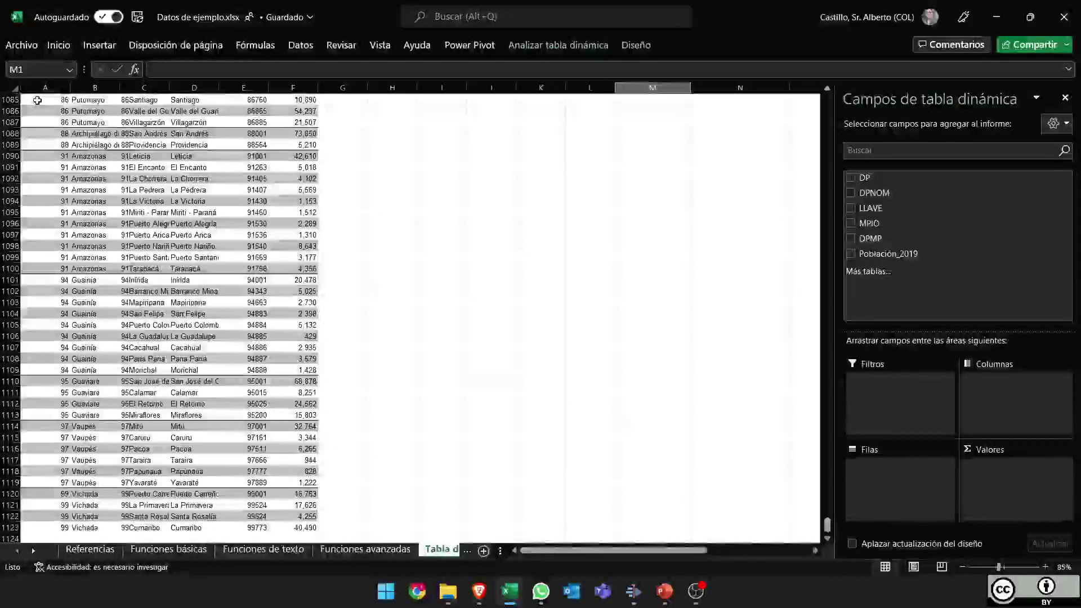
Add DPNOM to the pivot table's rows and the sum of Población_2019 to its values.
scroll(492, 268, "up", 20)
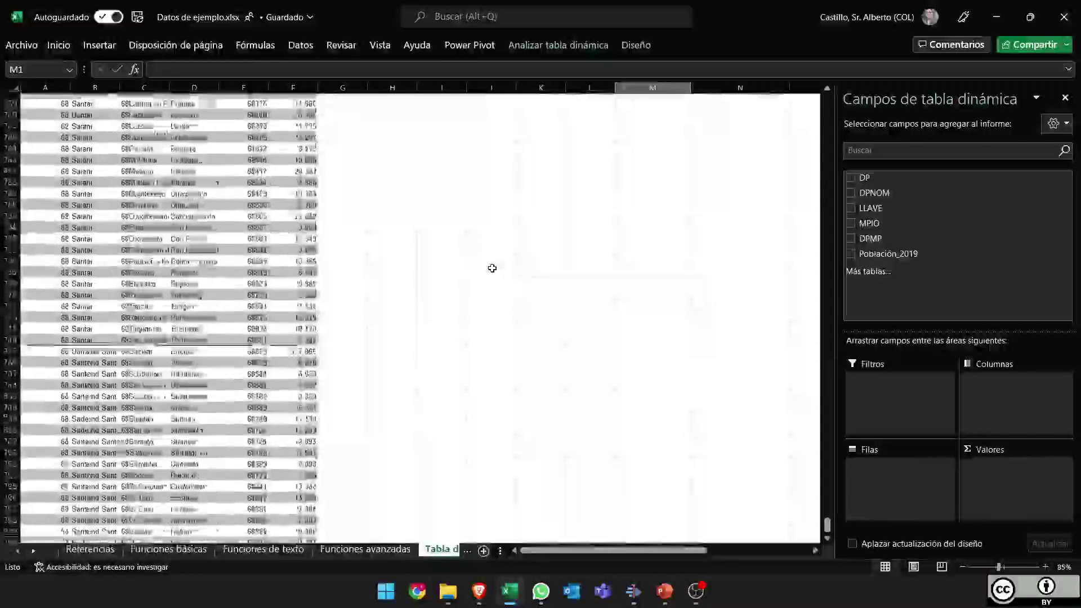
left_click(492, 268)
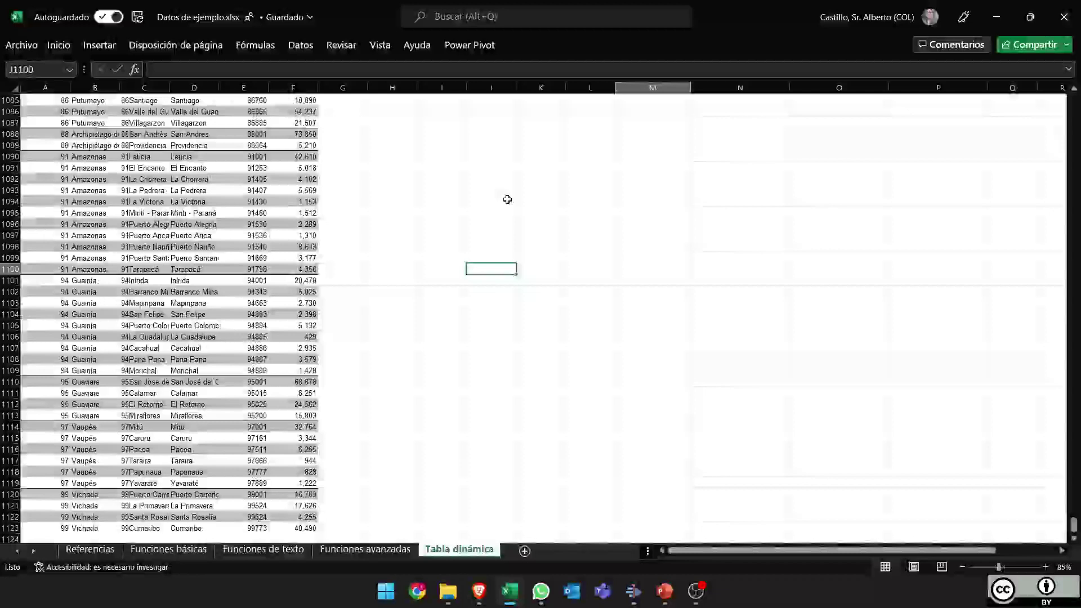
key("ctrl+Home")
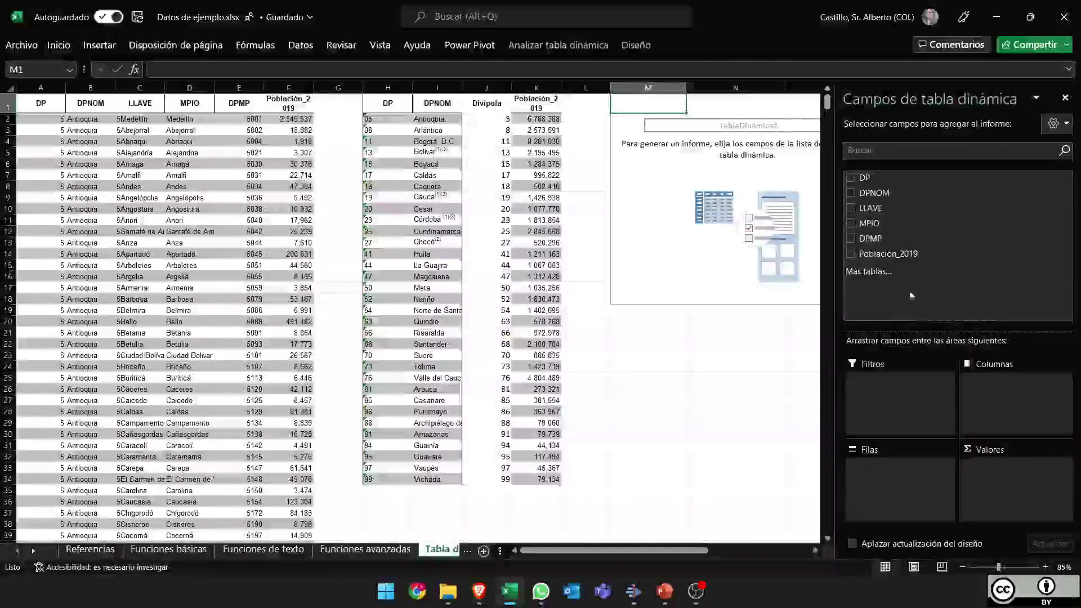
left_click(872, 193)
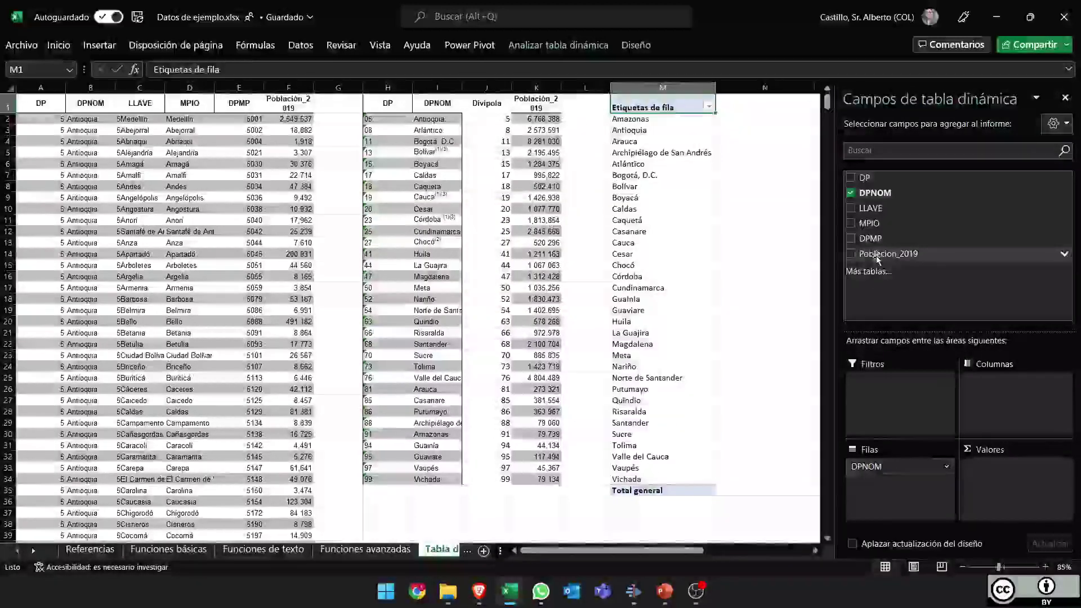
left_click_drag(877, 259, 1029, 447)
left_click_drag(1026, 495, 1027, 495)
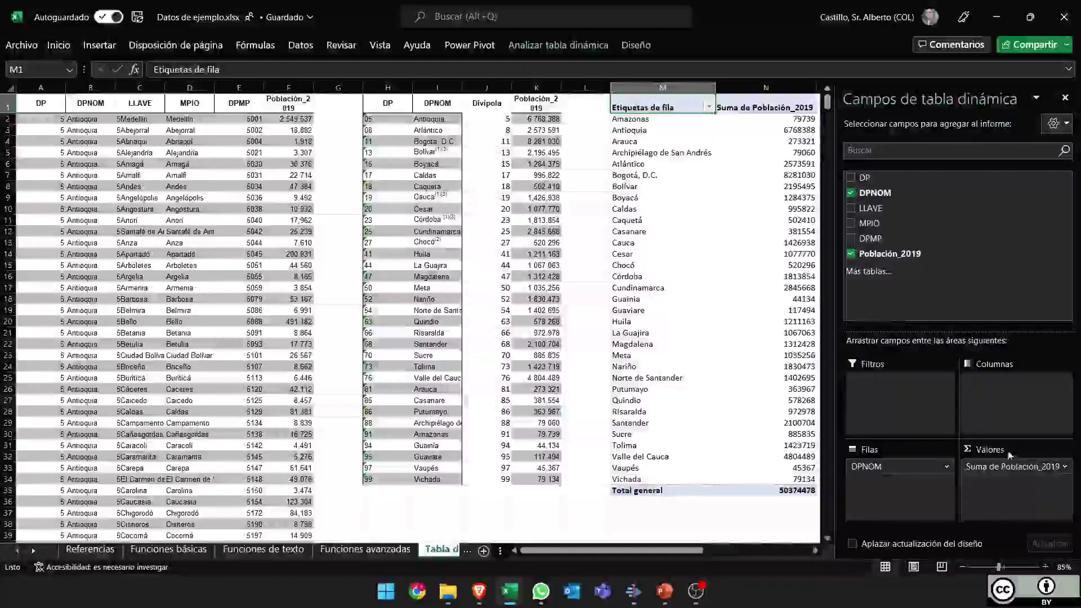
Summarize the pivot table's Población_2019 value field by Promedio.
left_click(1020, 473)
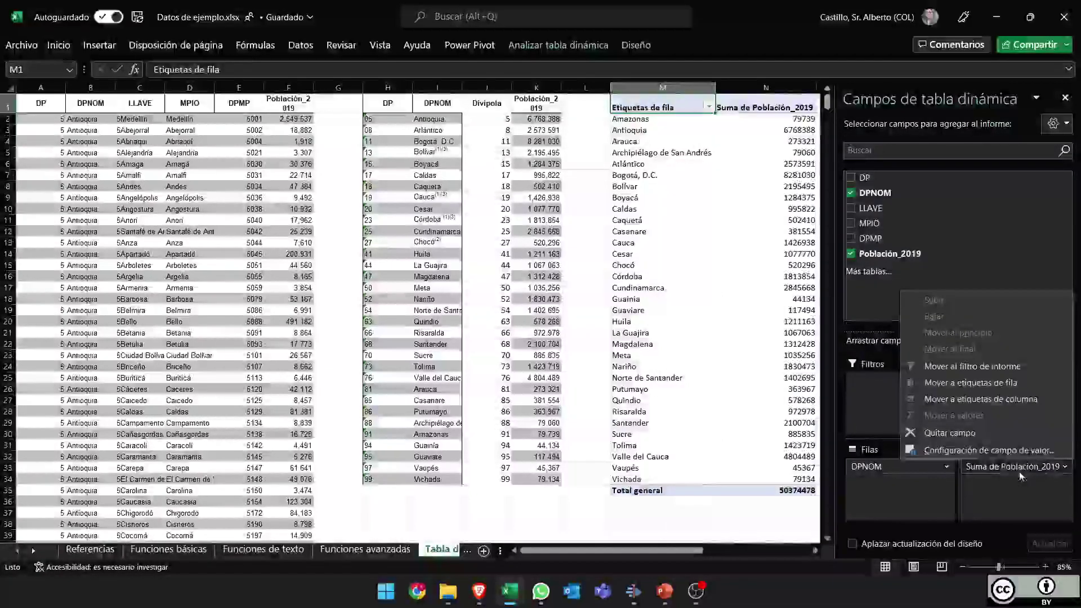
left_click(991, 455)
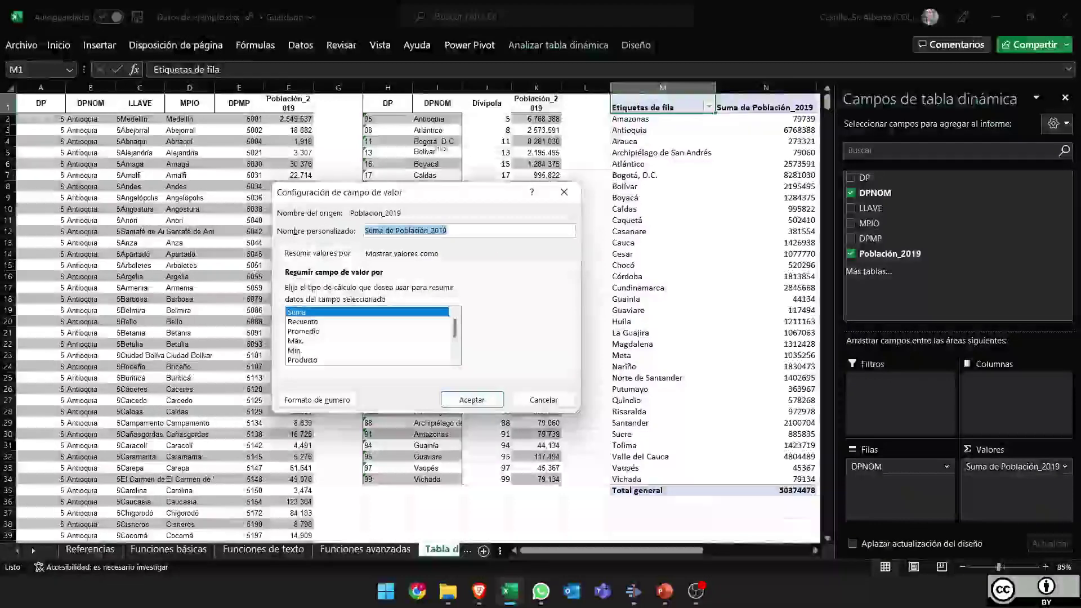
left_click(313, 323)
left_click(315, 331)
left_click(488, 401)
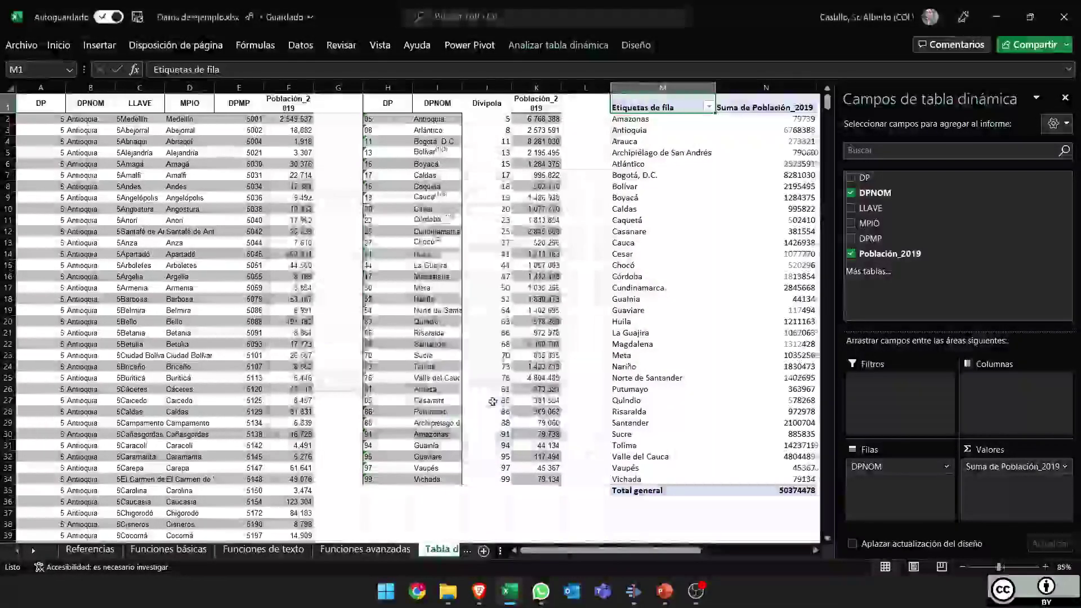
scroll(739, 421, "right", 1)
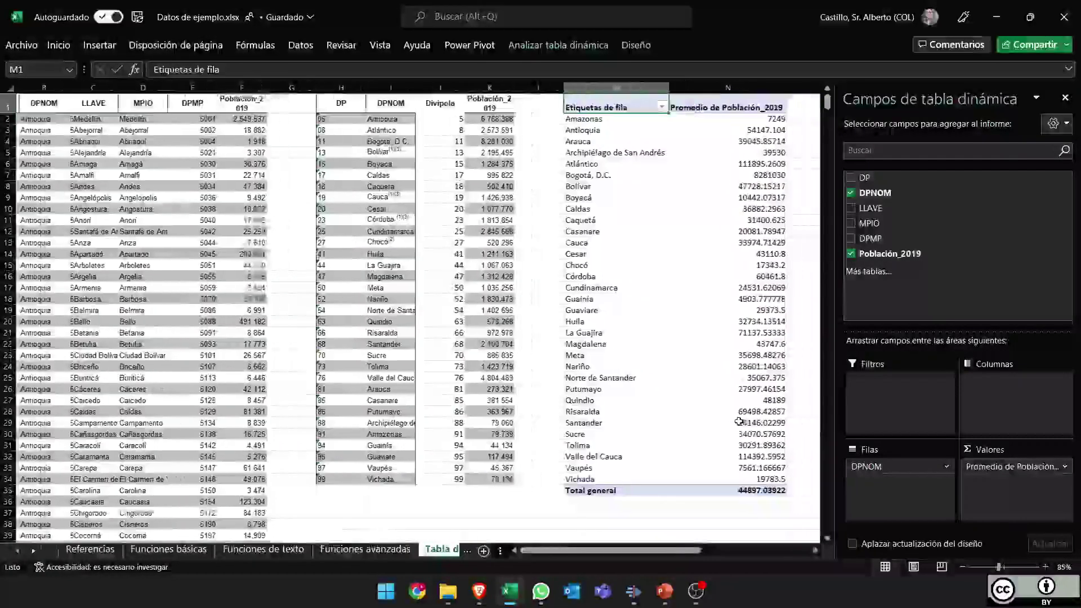
Summarize the pivot table's Población_2019 value field by Recuento.
left_click(1002, 472)
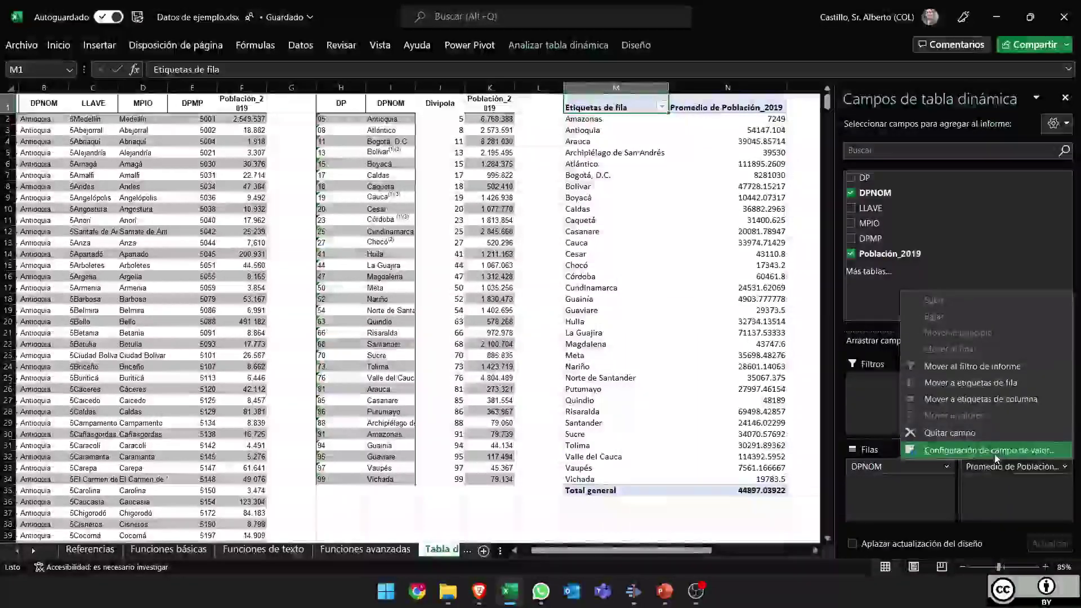
left_click(992, 452)
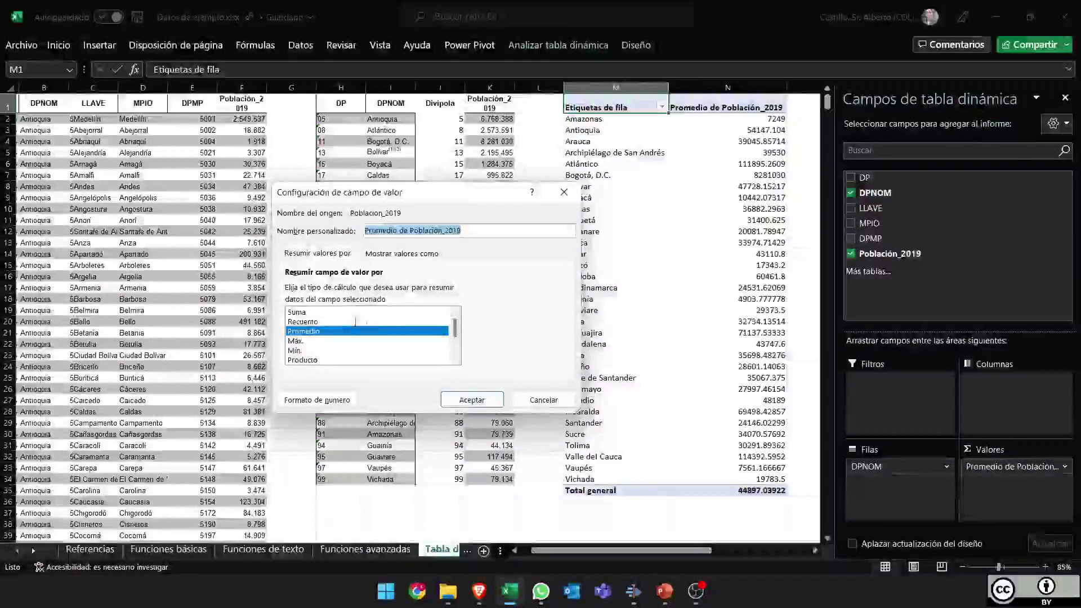
left_click(304, 322)
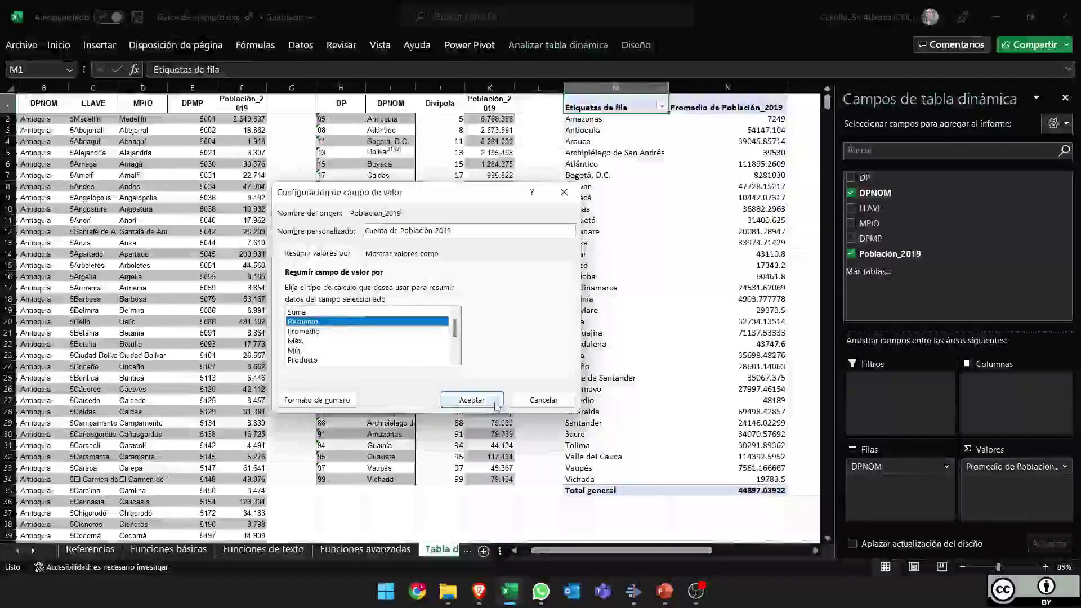
left_click(472, 400)
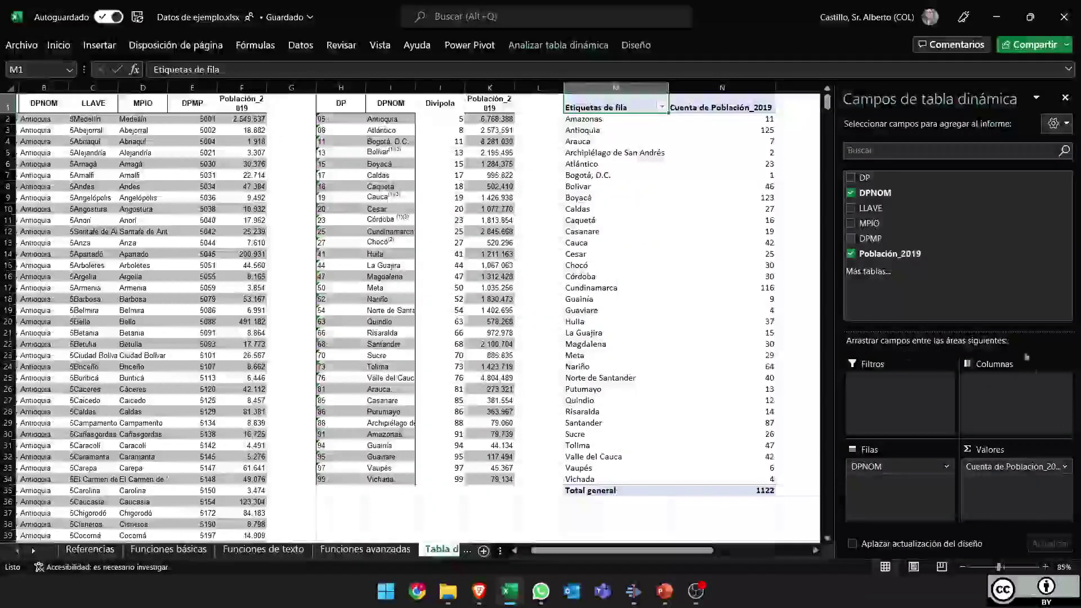
mouse_move(727, 208)
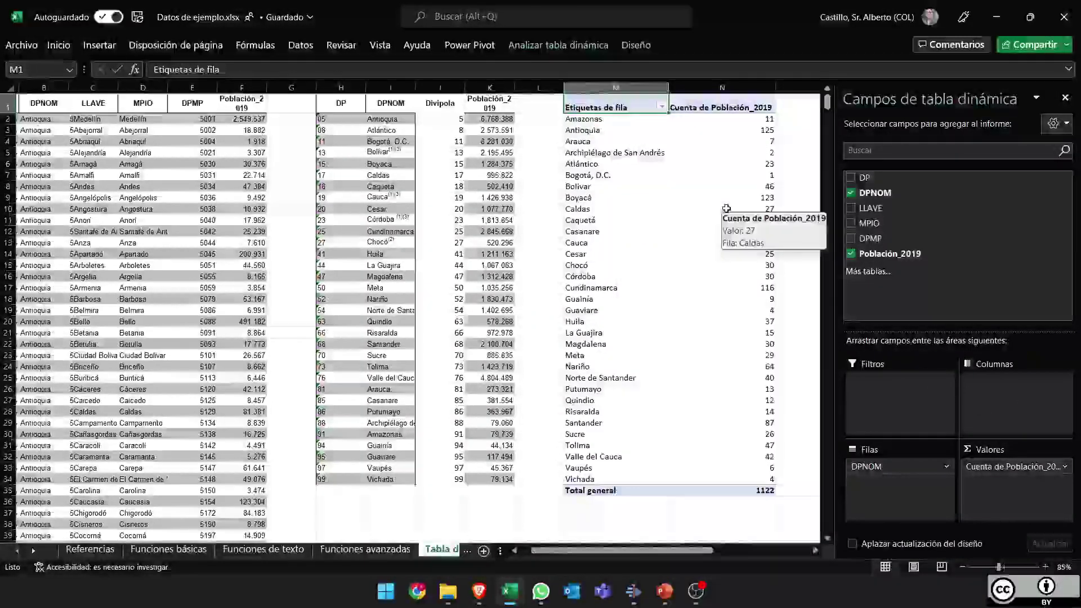
Remove the old Divipola and population comparison table in columns R to U.
scroll(727, 209, "right", 4)
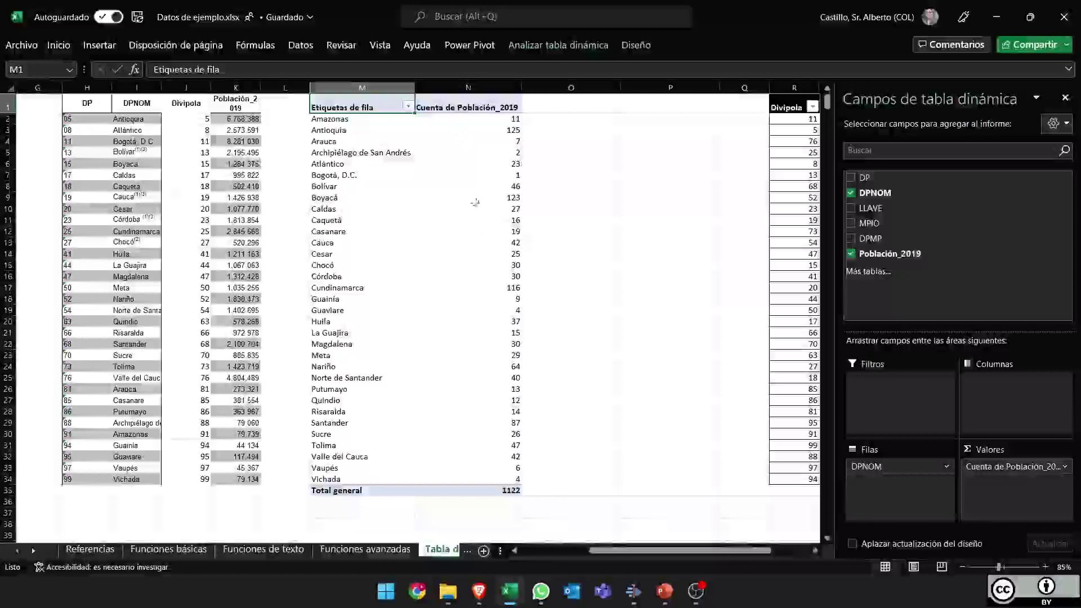
scroll(617, 150, "right", 2)
scroll(616, 149, "right", 1)
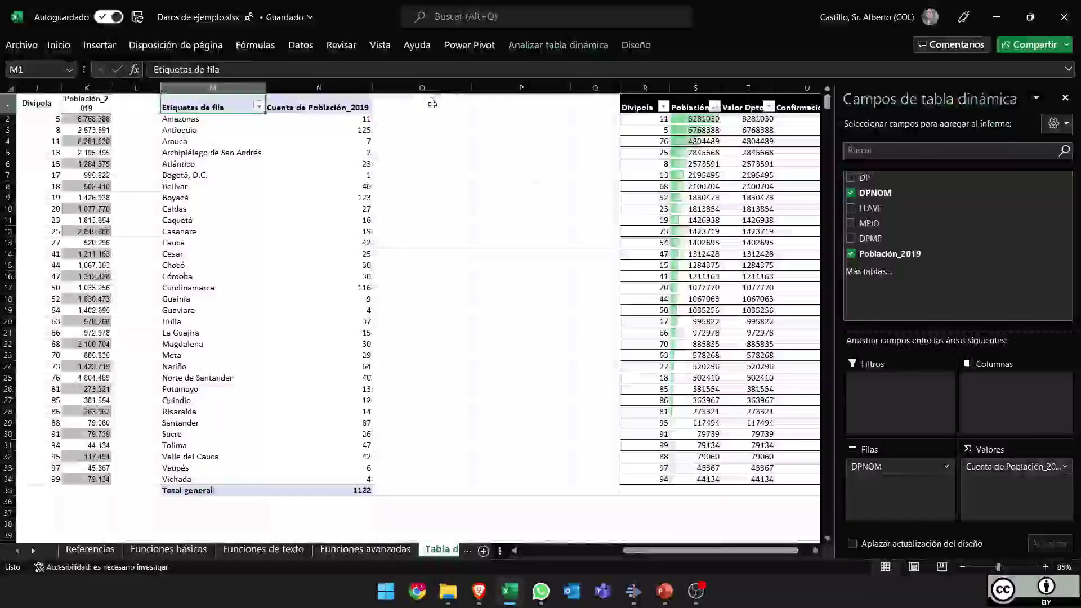
scroll(526, 189, "right", 3)
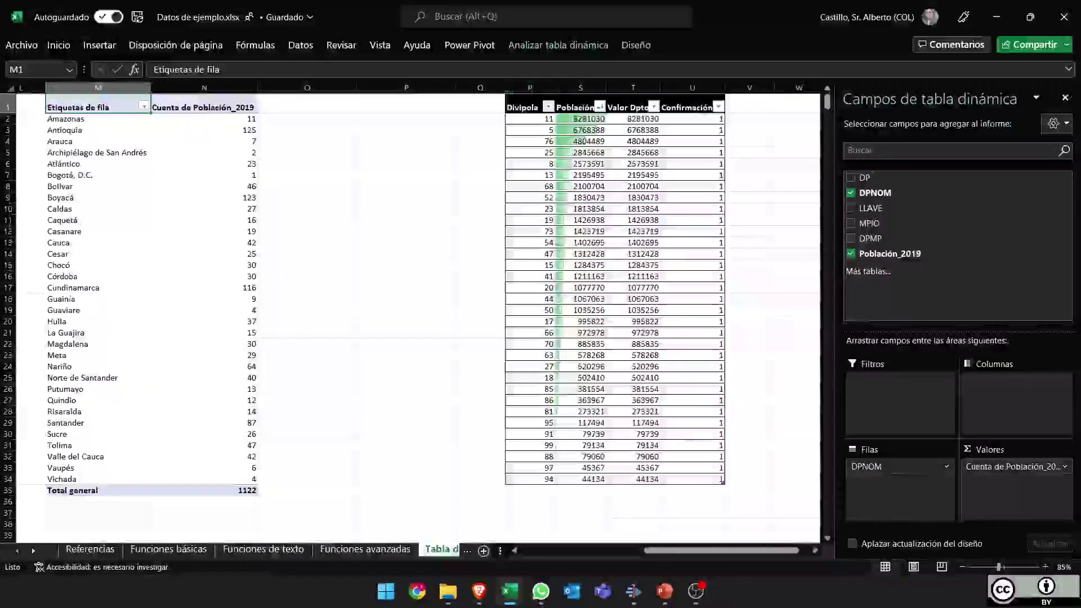
left_click_drag(529, 87, 696, 87)
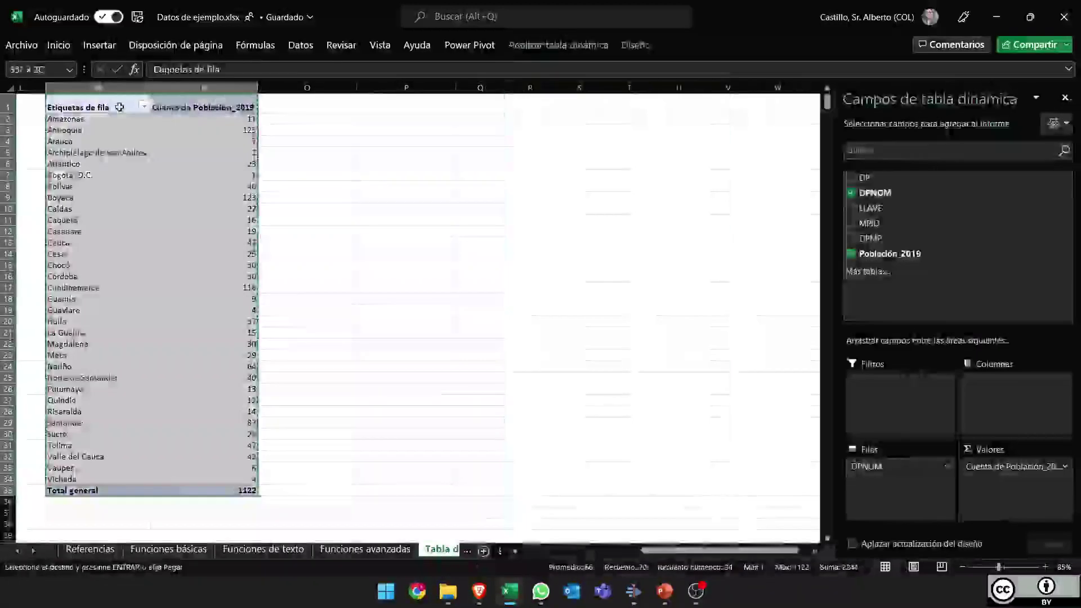
Copy the whole pivot table and paste it as values only starting at cell P1.
key("Right")
key("Right")
key("Right")
key("Right")
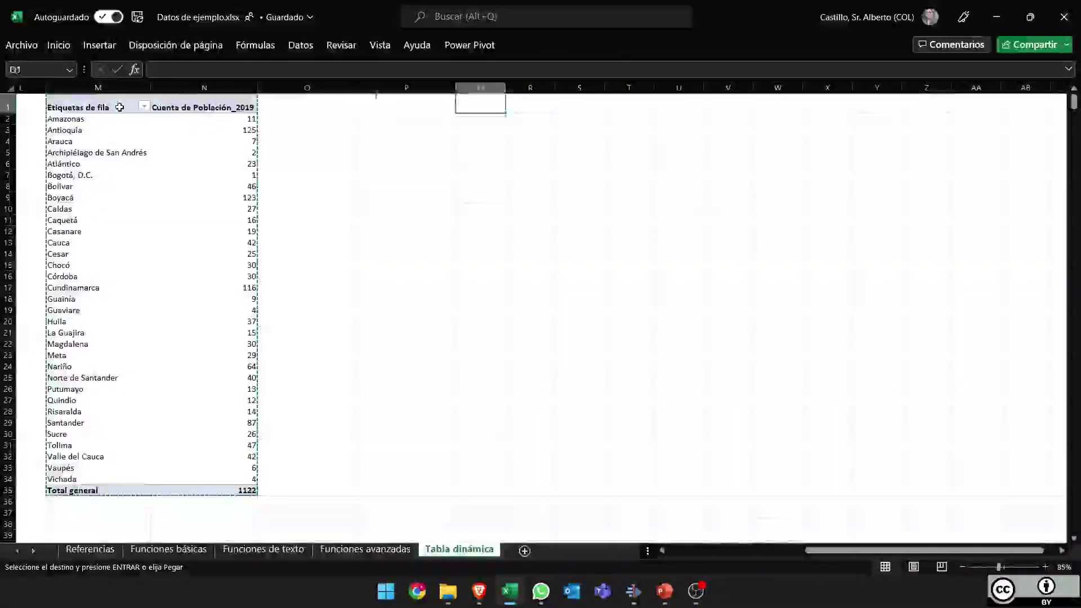
left_click(377, 107)
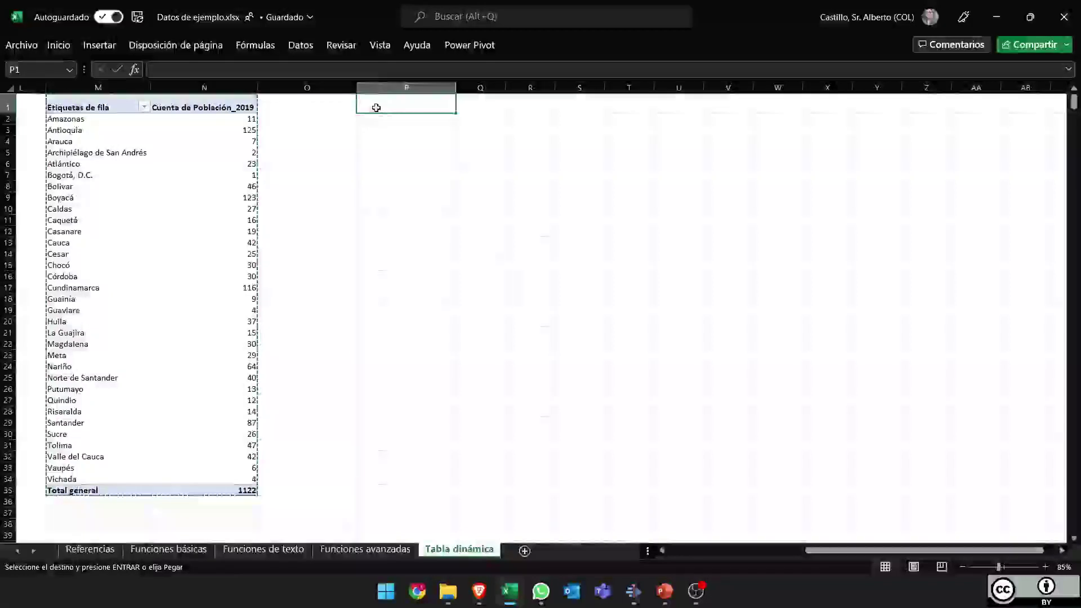
right_click(376, 107)
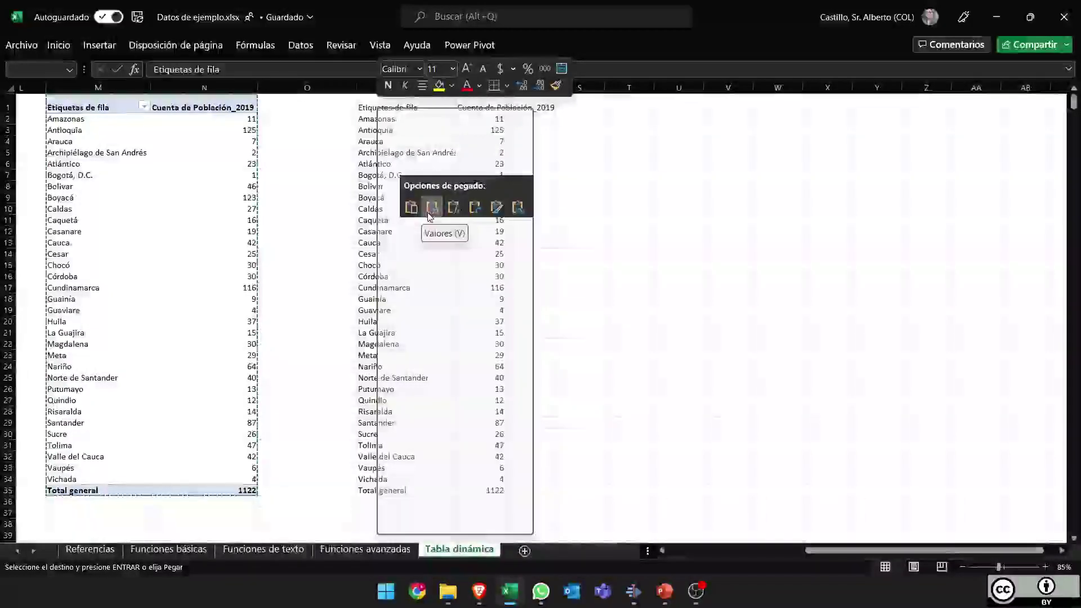
left_click(431, 209)
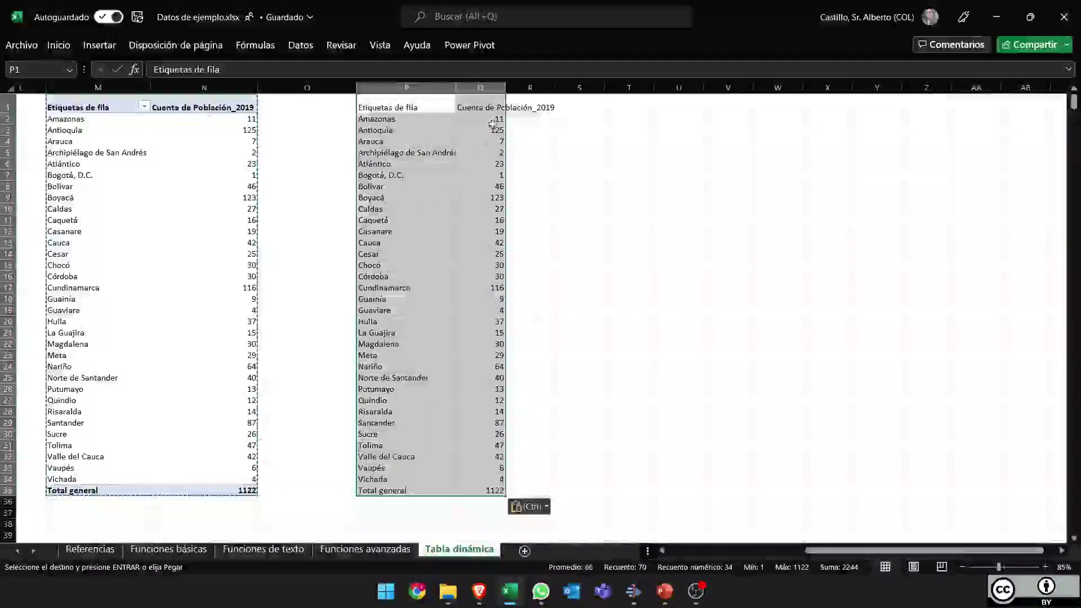
Add filters to the pasted table at P1:Q1 and sort its Cuenta de Población_2019 column from largest to smallest.
left_click(494, 110)
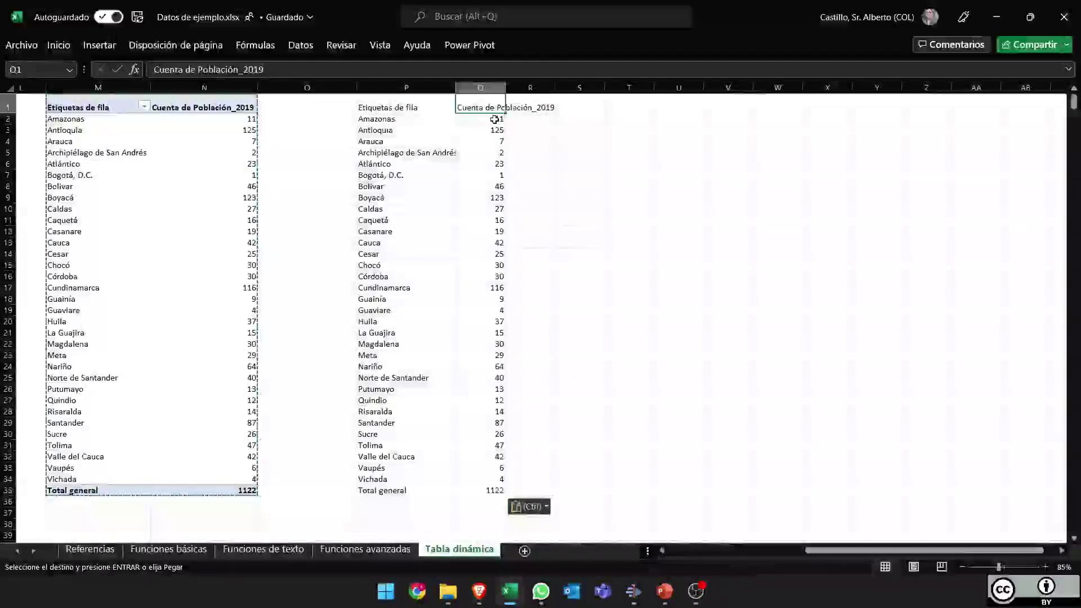
left_click(299, 49)
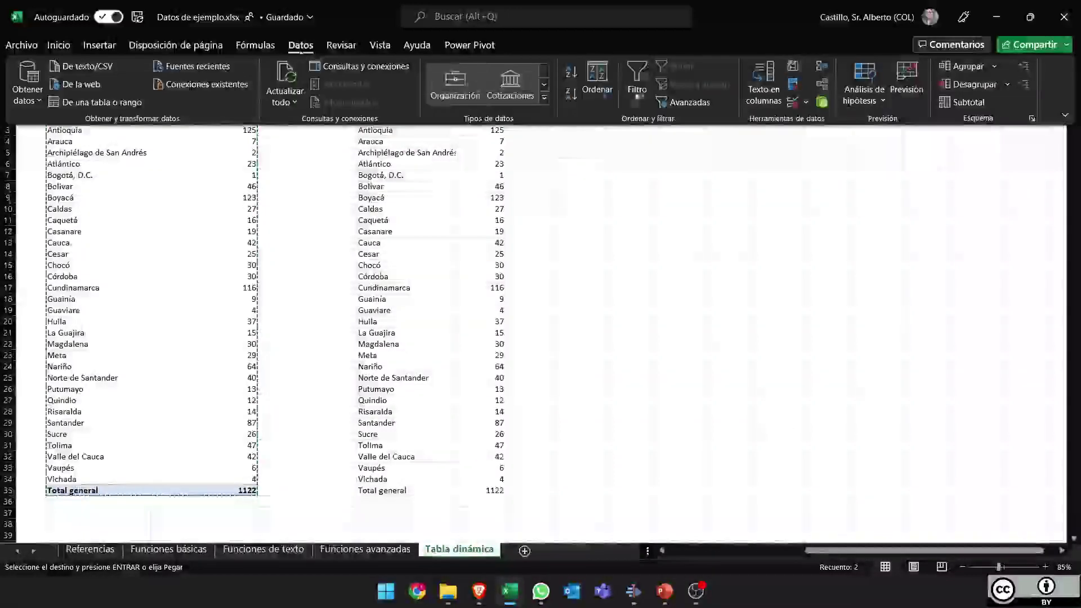
left_click(638, 79)
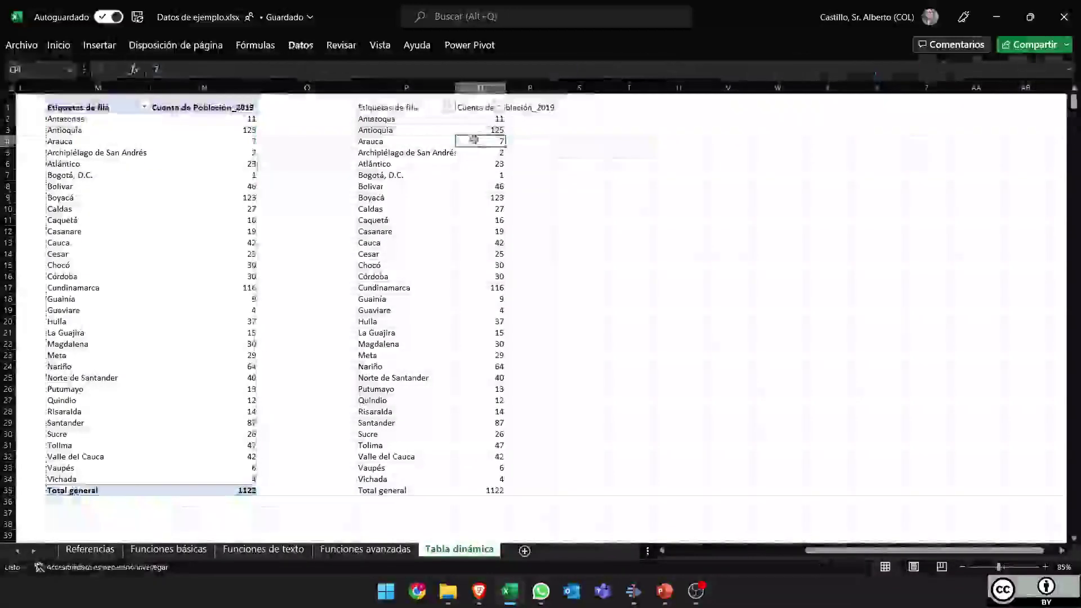
left_click(499, 108)
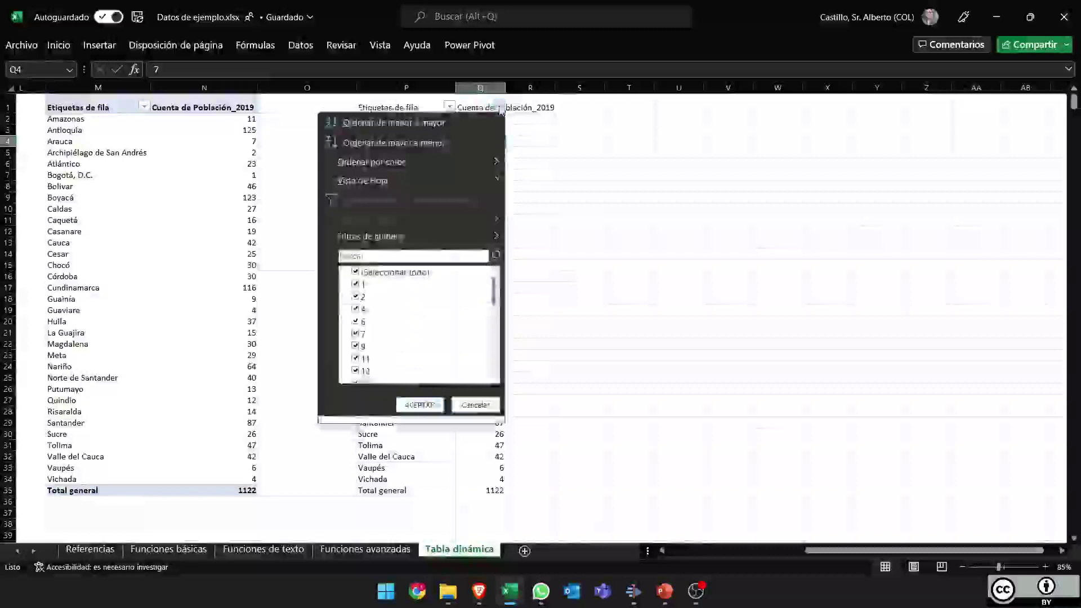
left_click(455, 143)
Format the pasted range P1:Q35 as a table with headers, using the first light table style.
left_click(421, 107)
key("ctrl+a")
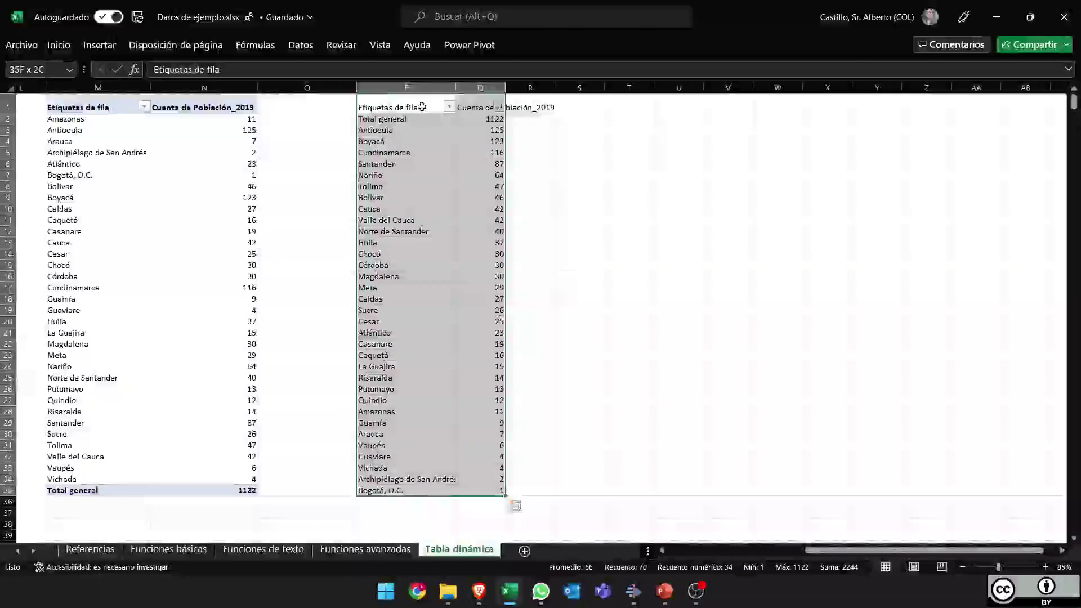
left_click(48, 47)
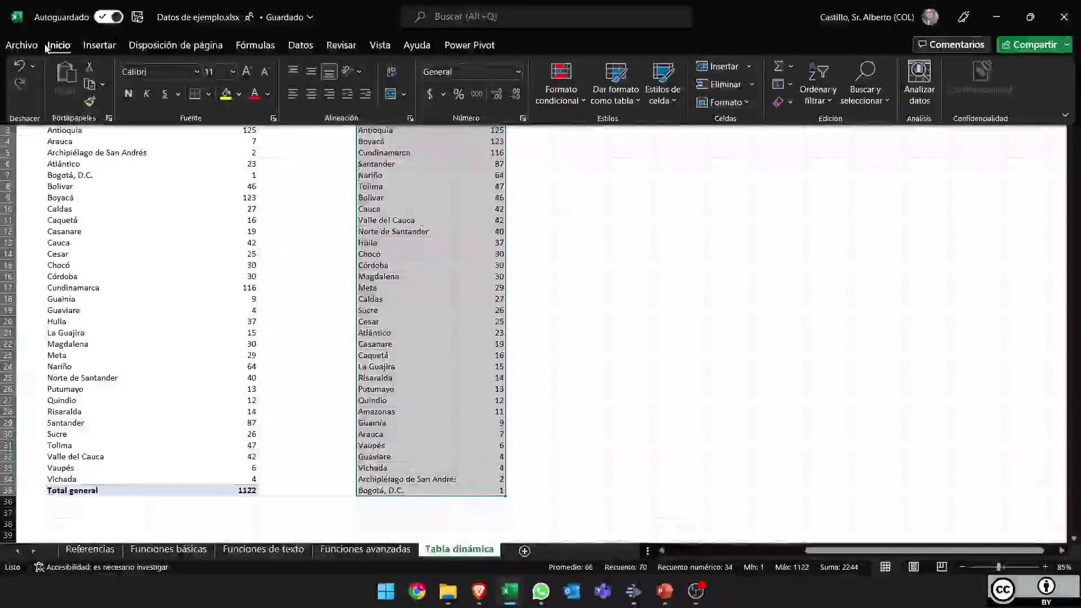
left_click(624, 99)
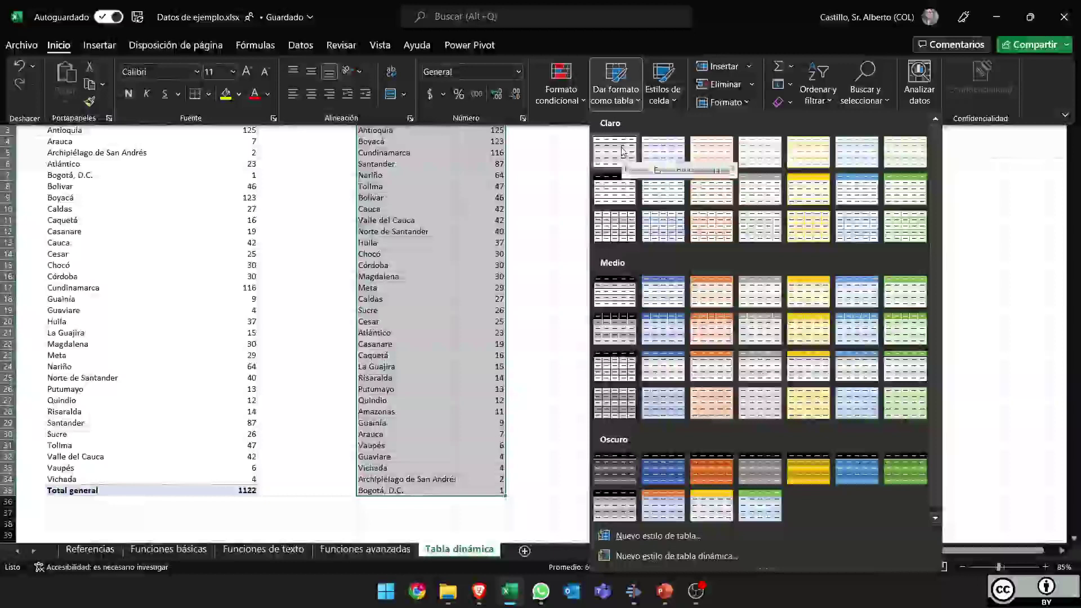
left_click(622, 151)
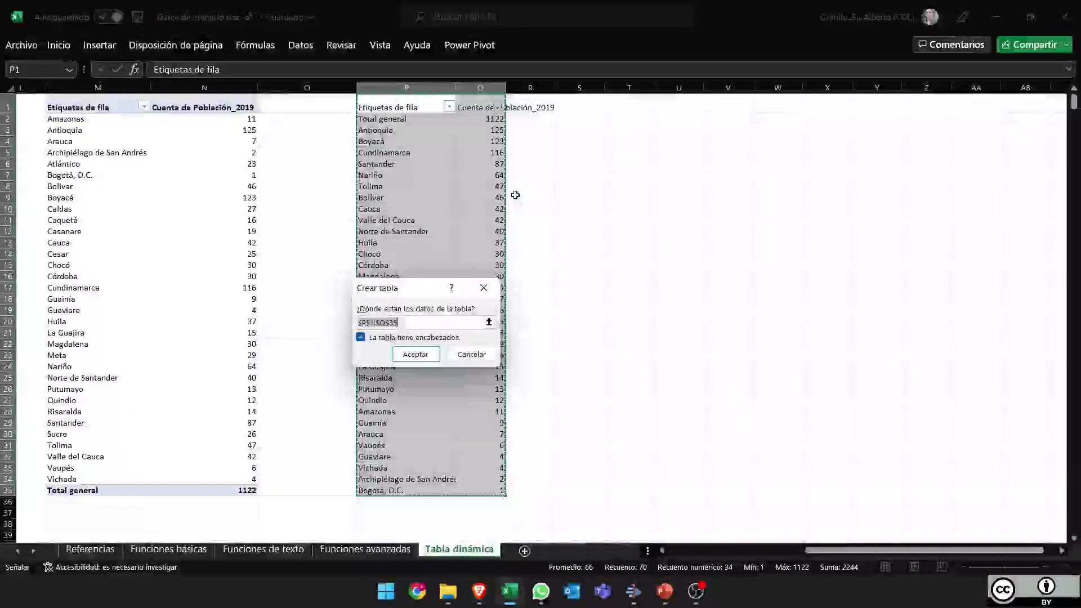
key("Return")
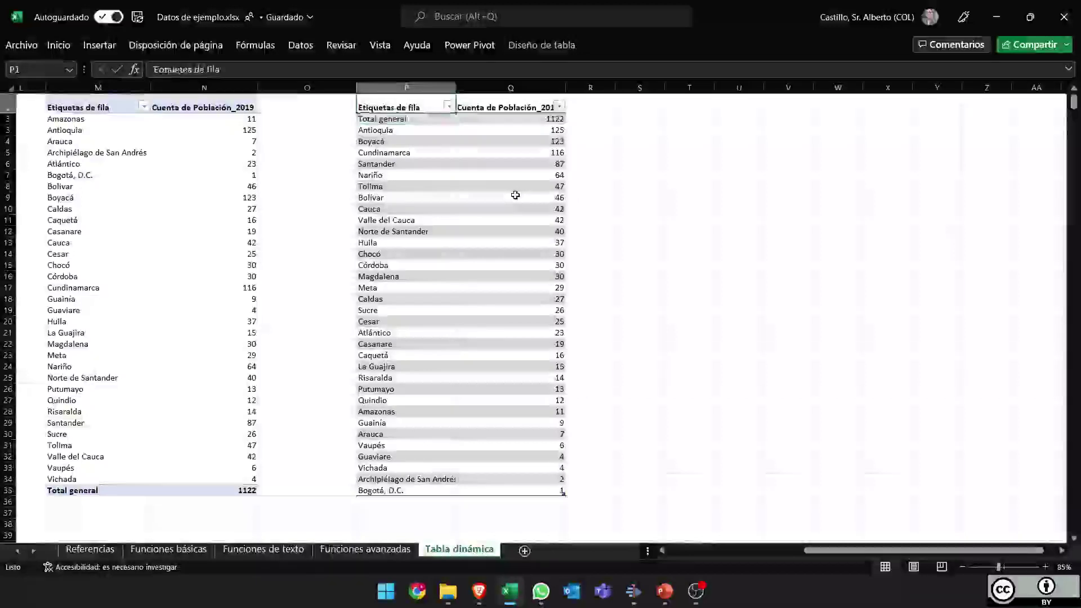
Conditionally format the counts in Q2:Q35: top 10 values with light red fill and dark red text, plus a red-yellow-green color scale with high values red.
left_click(539, 116)
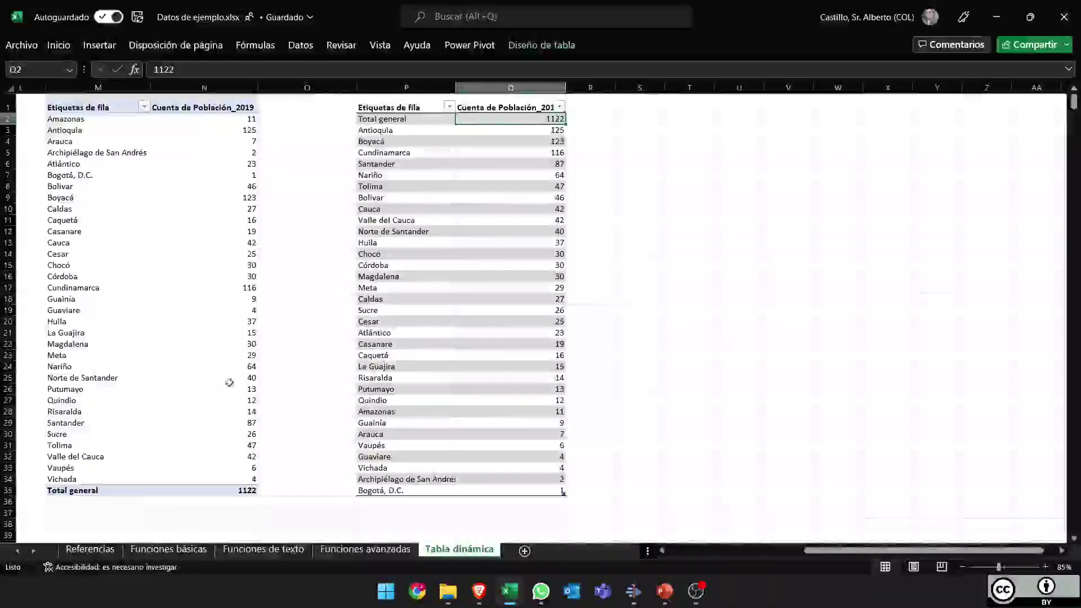
scroll(751, 152, "left", 5)
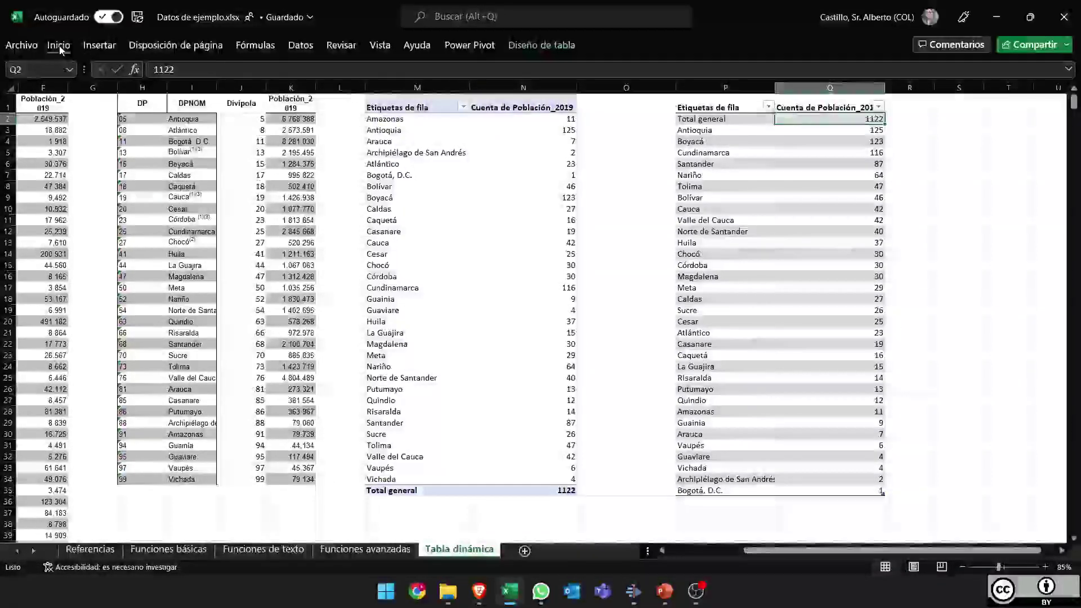
key("ctrl+shift+Down")
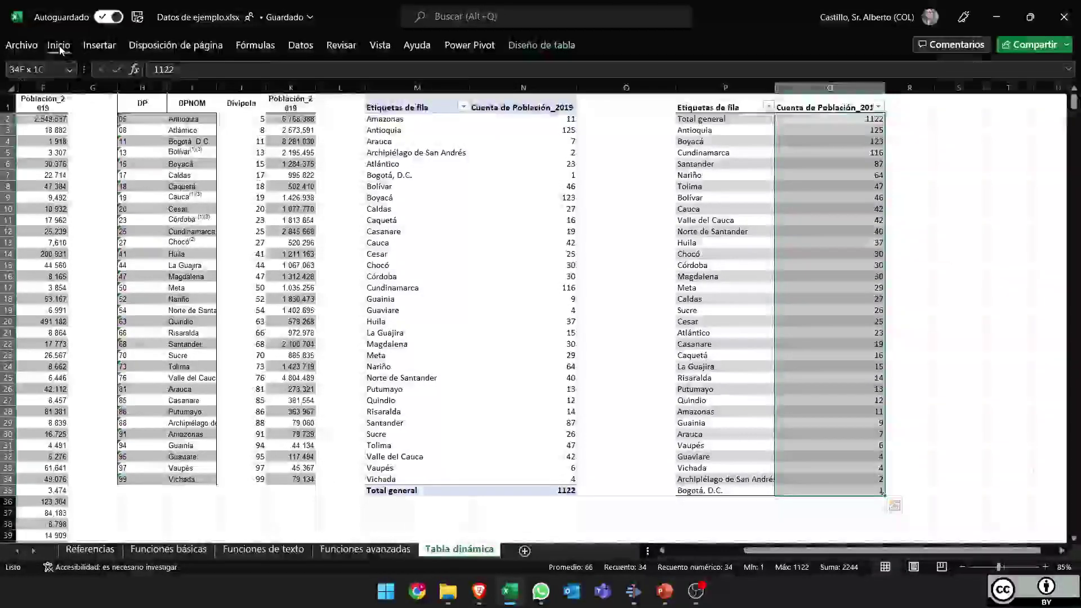
left_click(59, 45)
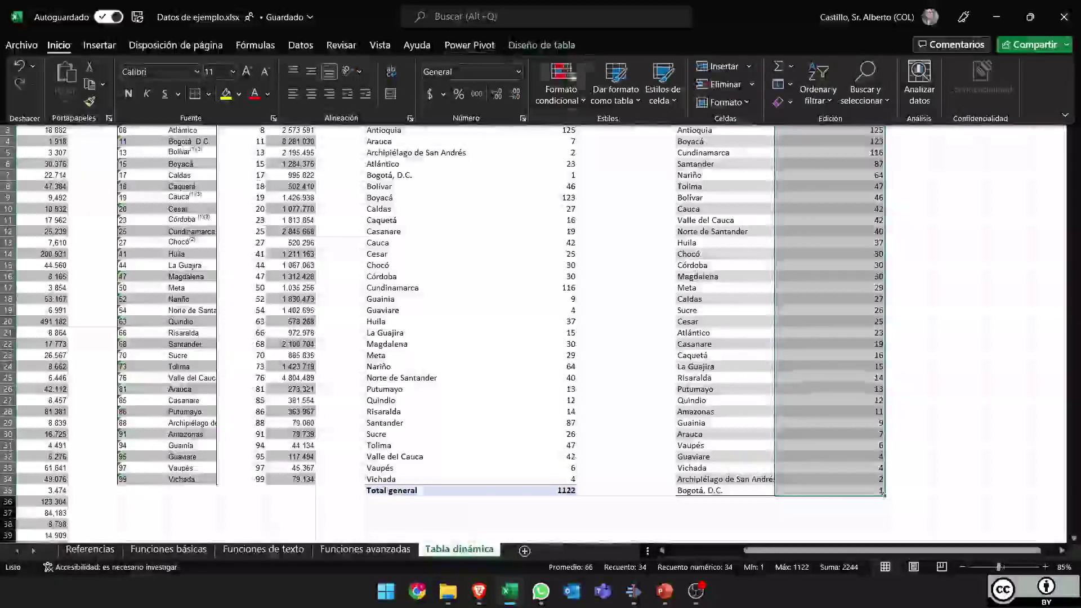
left_click(561, 84)
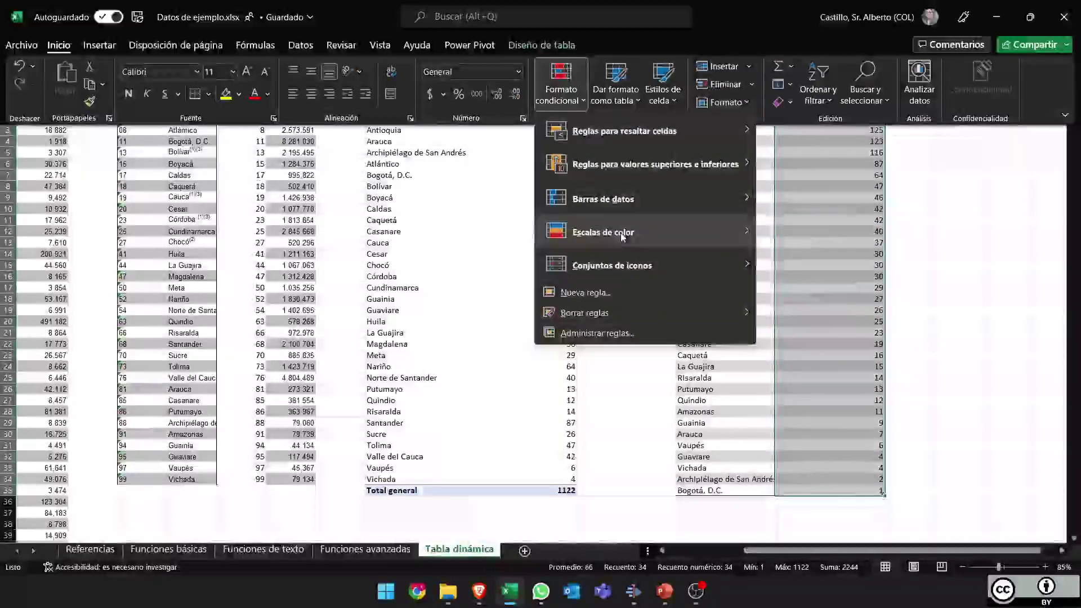
mouse_move(621, 232)
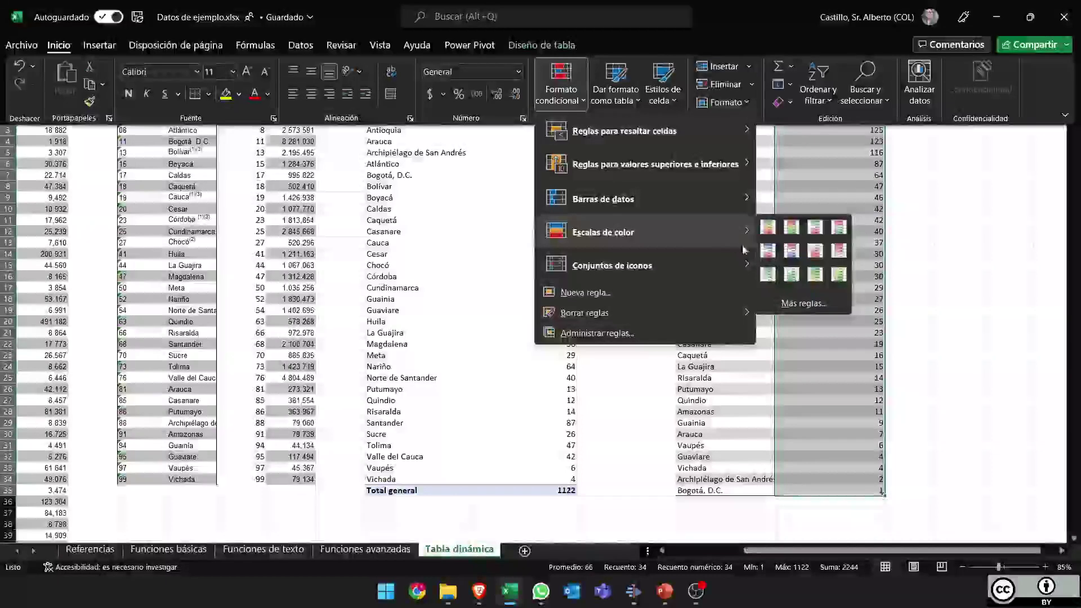
mouse_move(734, 237)
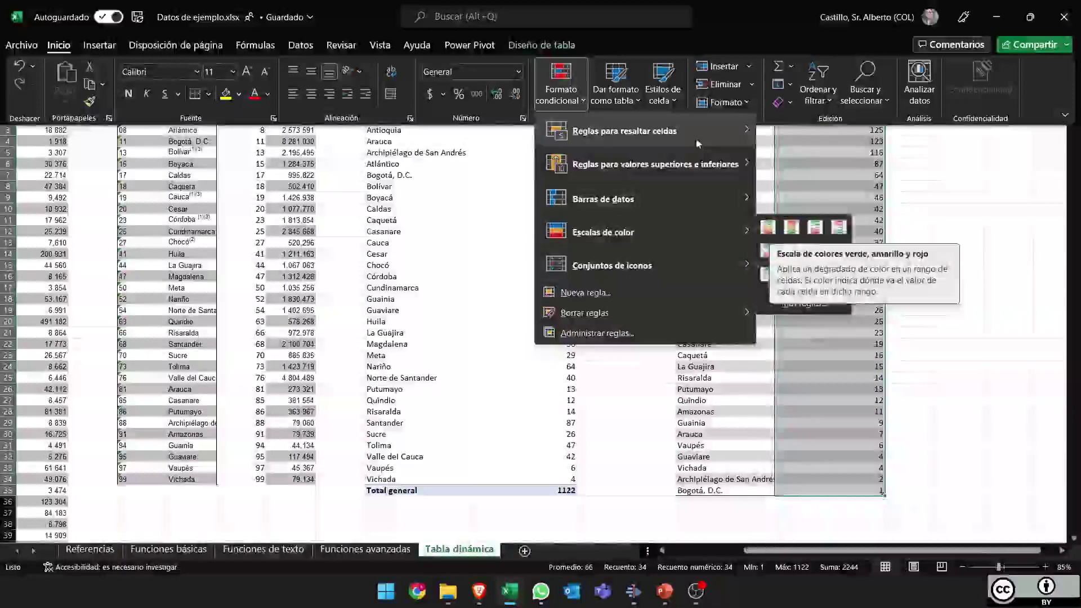
mouse_move(701, 135)
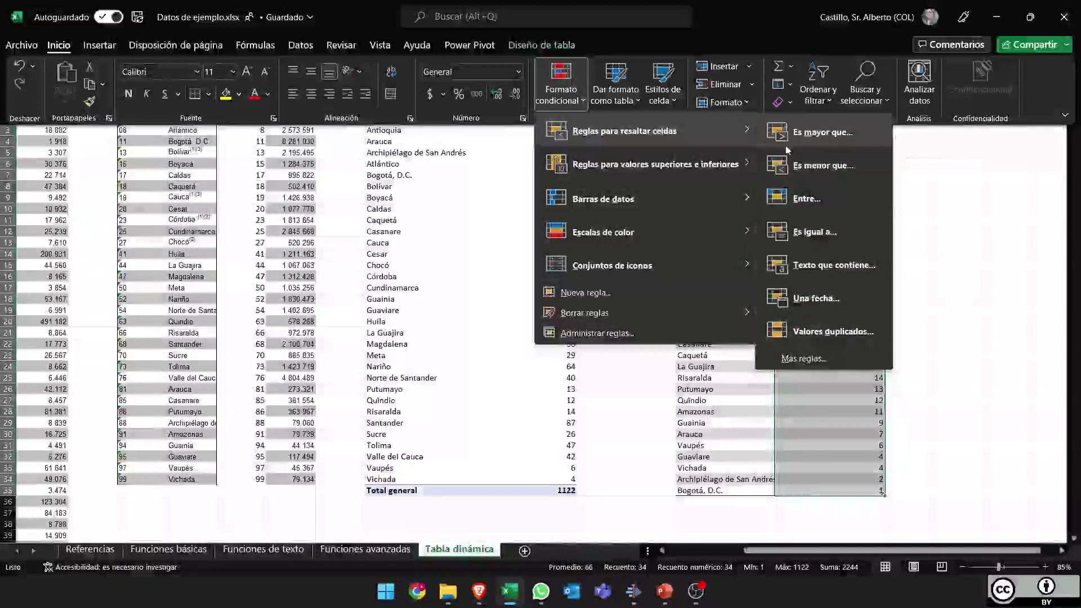
mouse_move(724, 172)
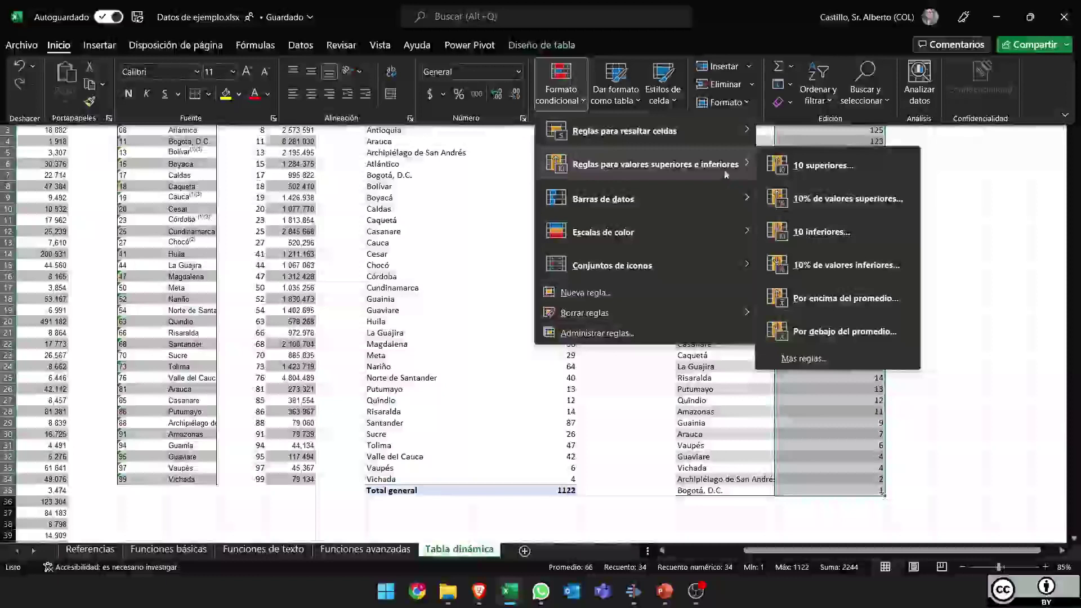
left_click(797, 169)
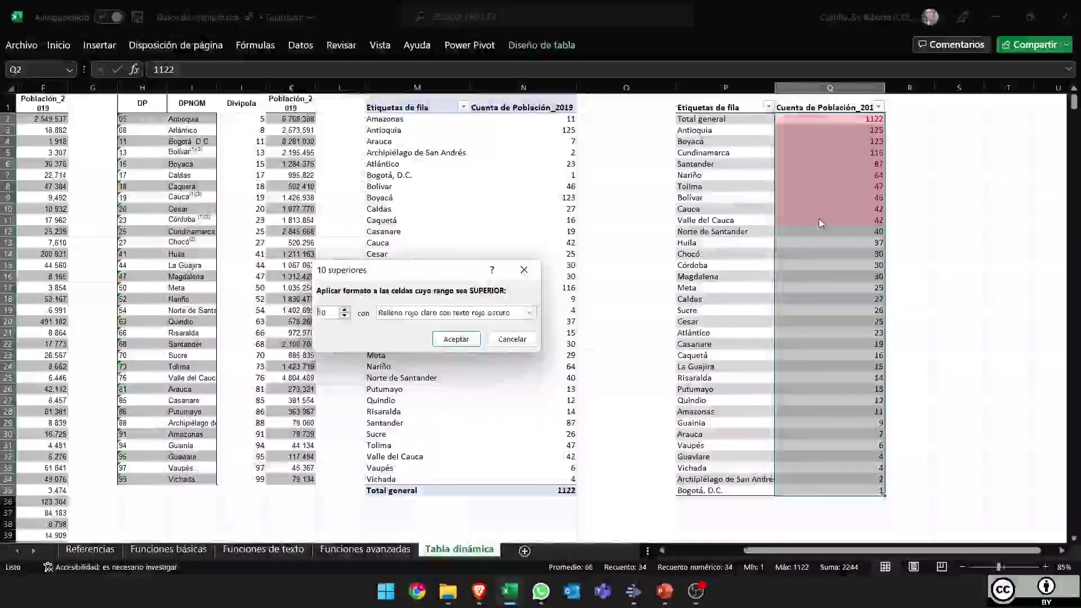
key("Escape")
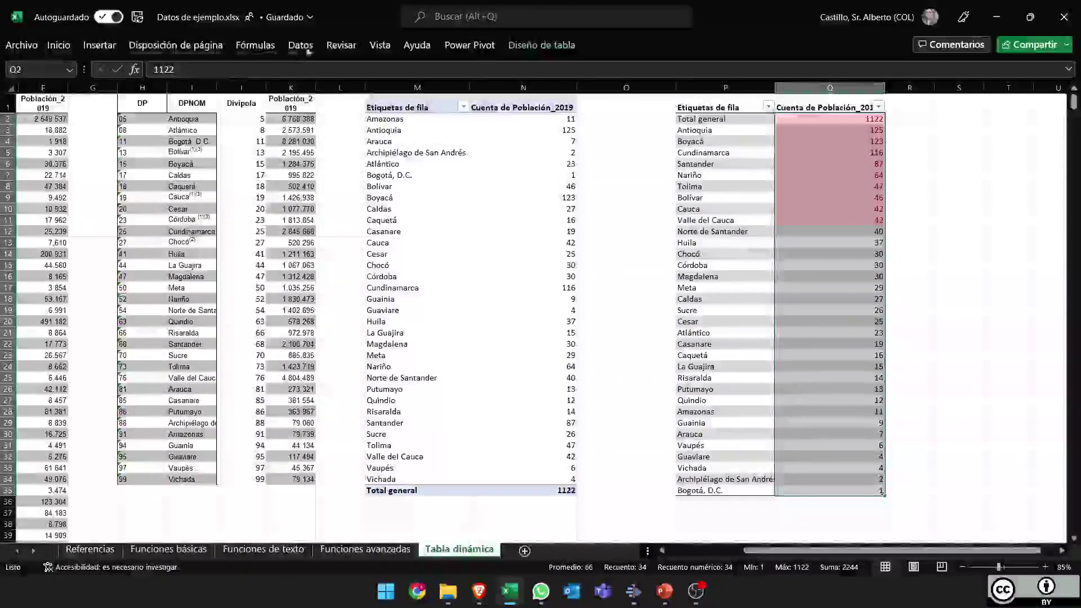
left_click(59, 45)
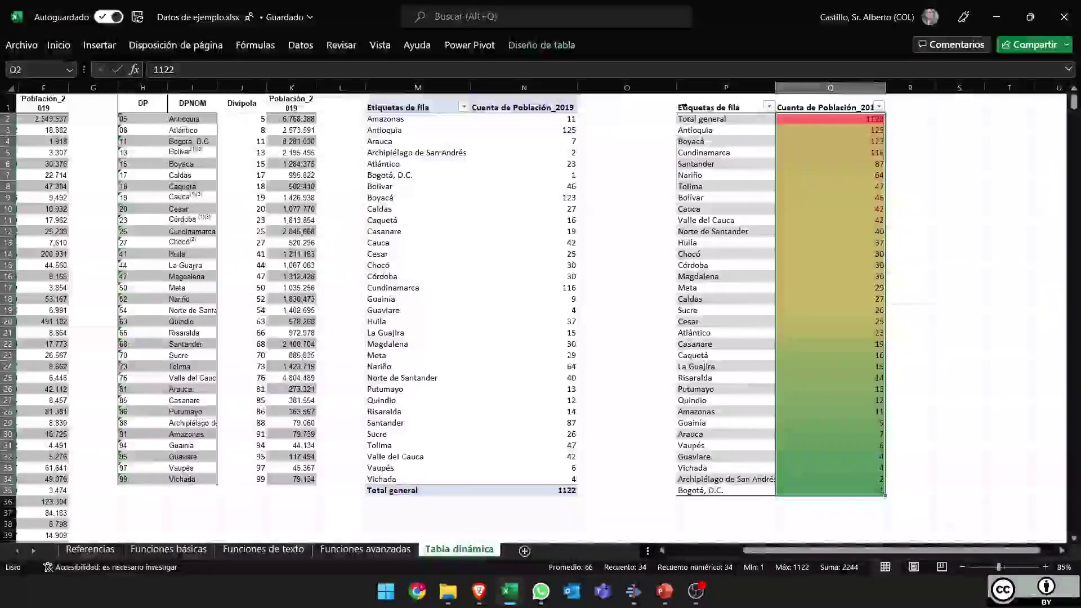
Remove the Total general row from the formatted table in columns P and Q.
left_click(691, 118)
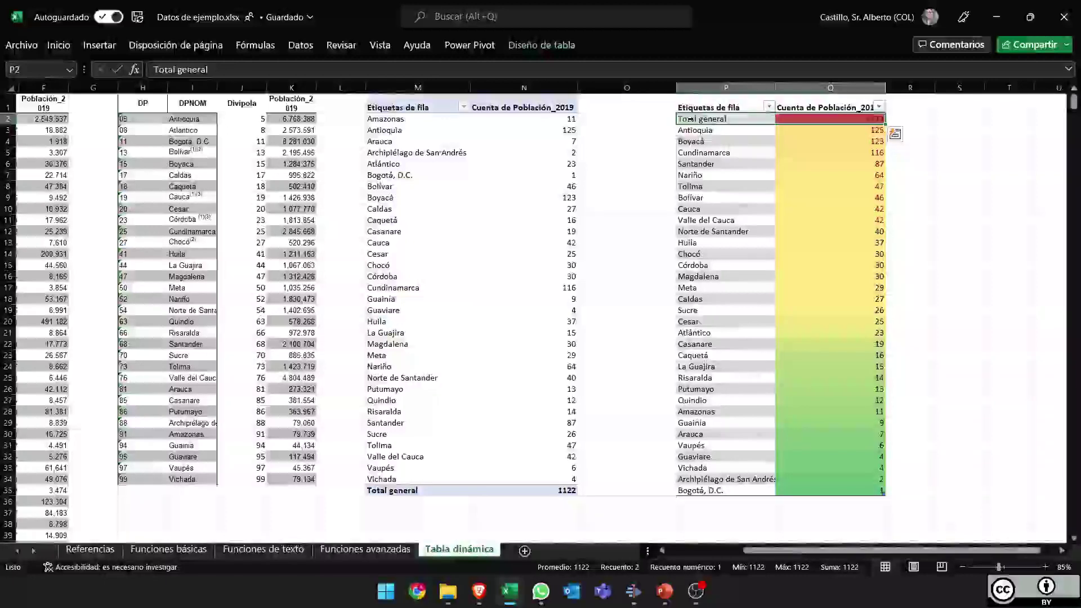
key("Delete")
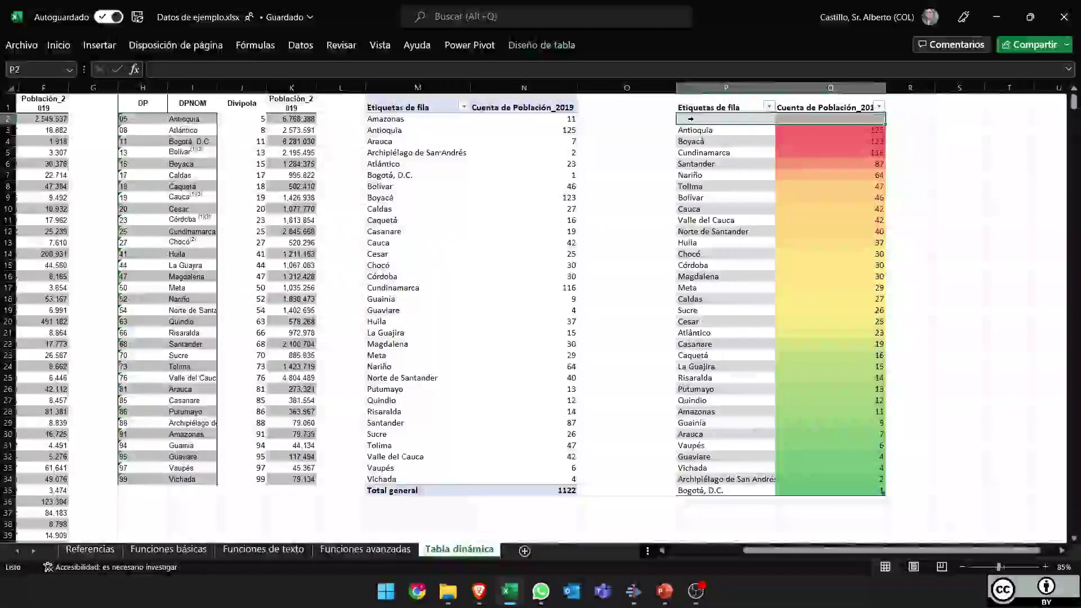
key("Down")
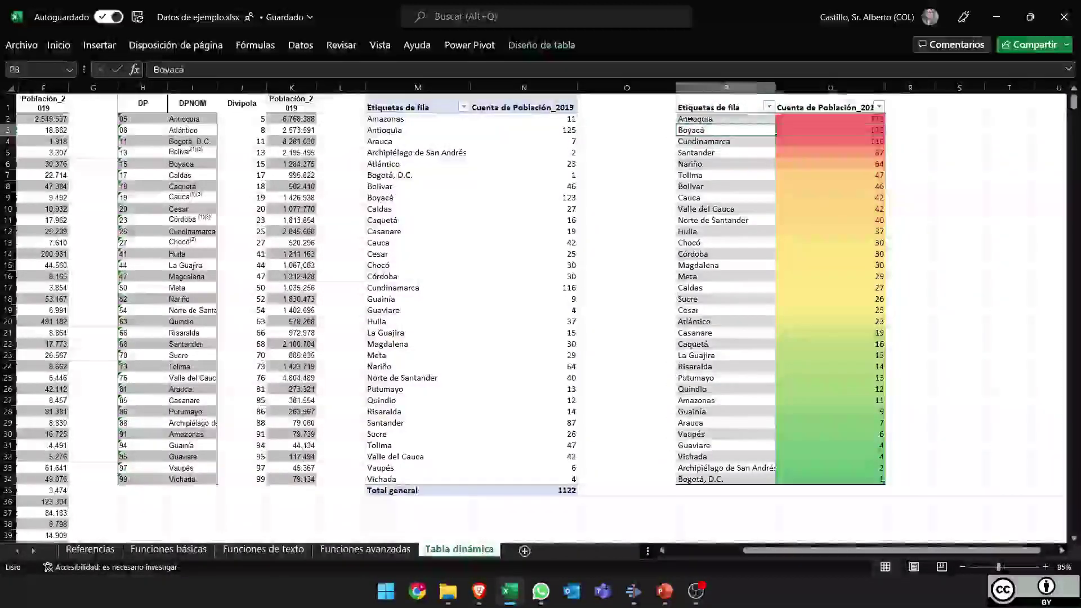
key("Up")
key("ctrl+shift+Down")
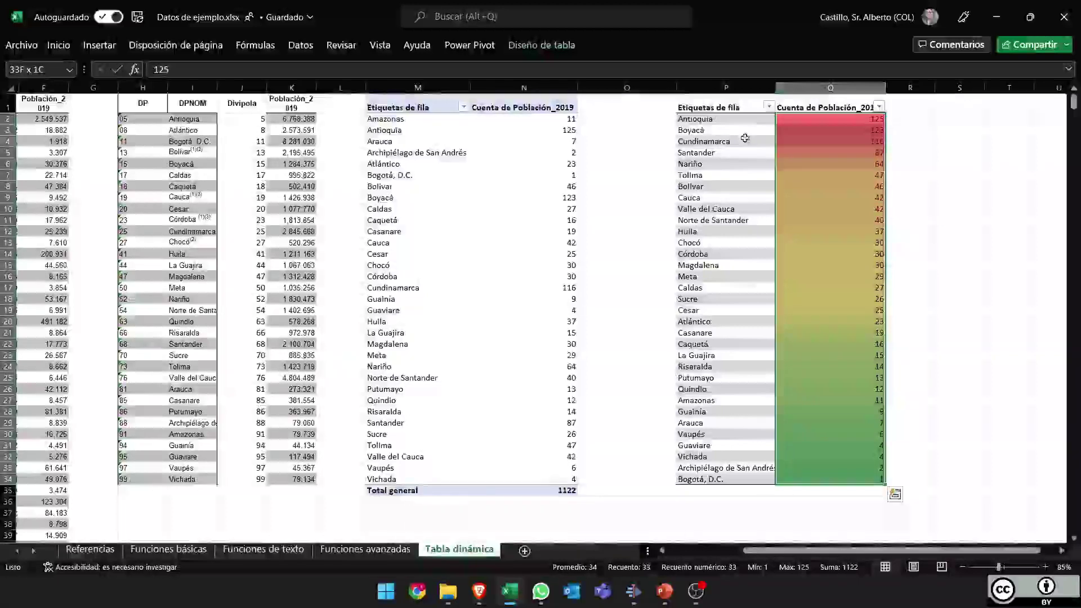
Sort the table by Etiquetas de fila from A to Z and inspect the red-shaded counts for Boyacá, Antioquia and Cundinamarca.
left_click(769, 107)
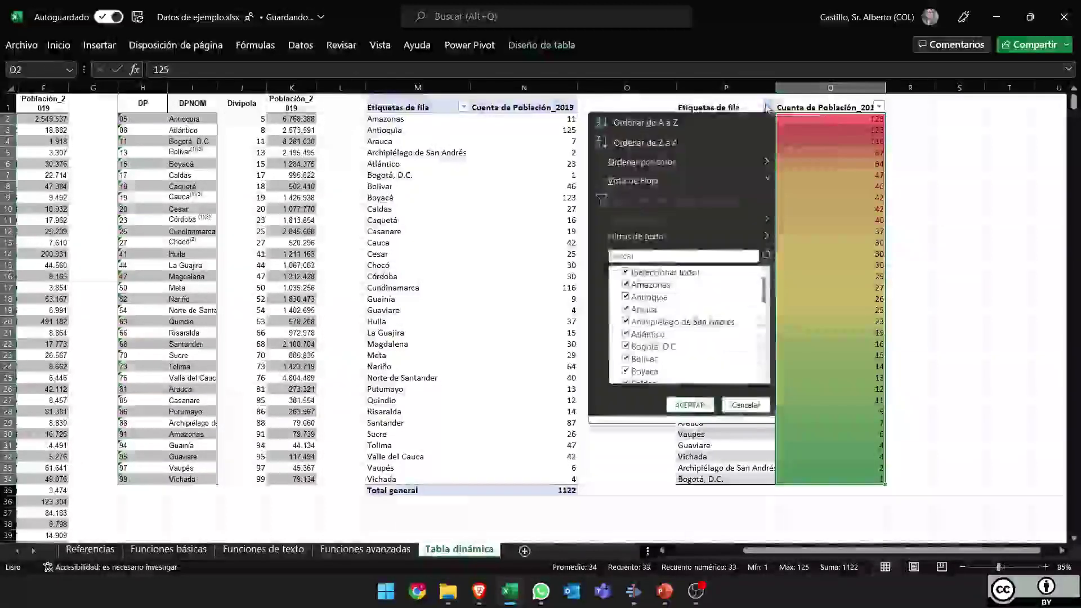
left_click(676, 122)
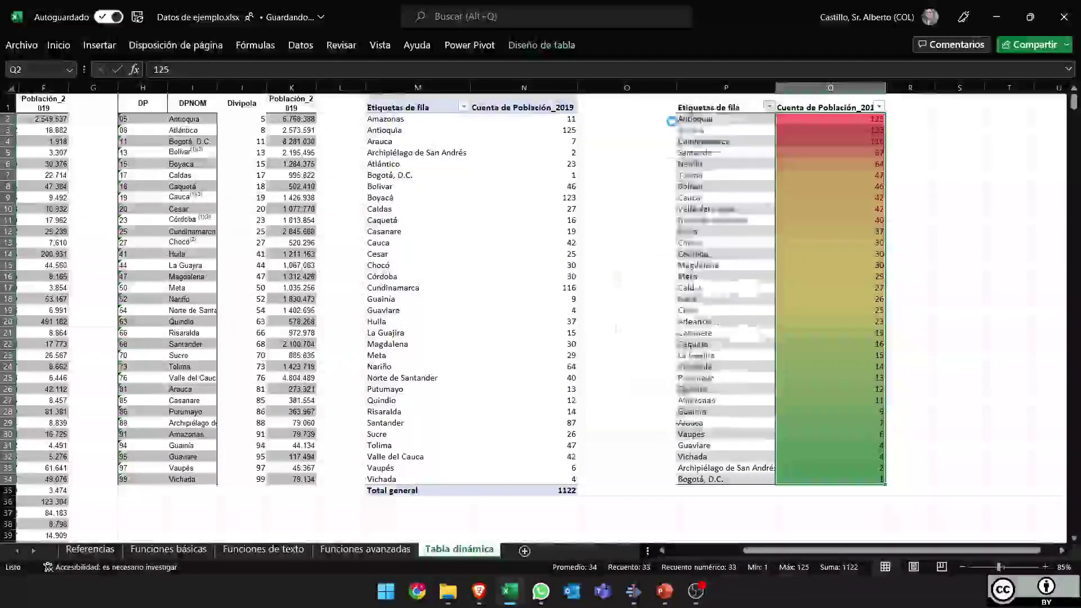
left_click(904, 266)
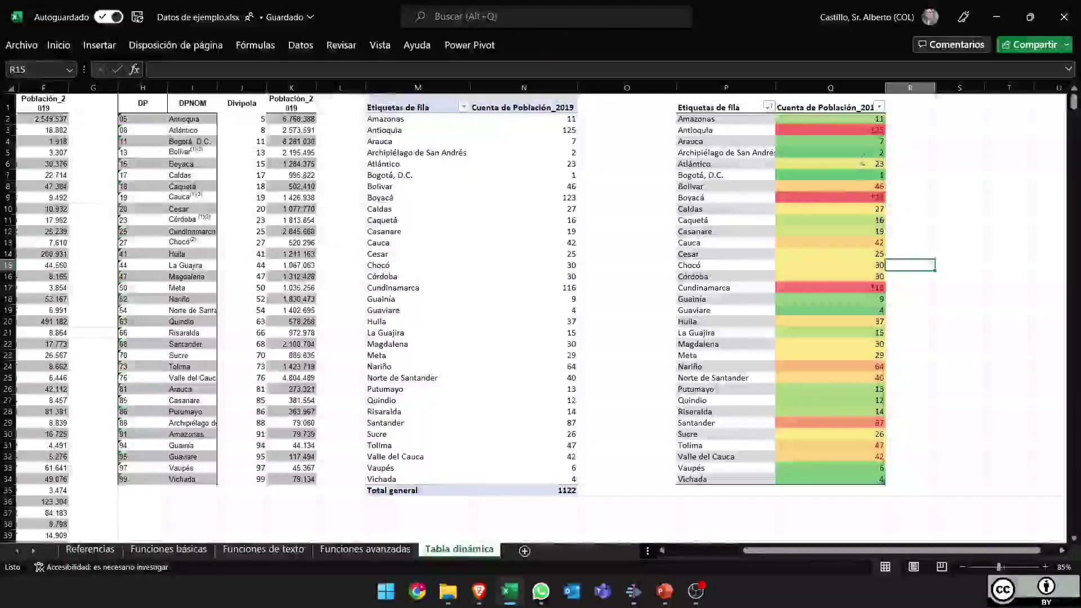
left_click(829, 197)
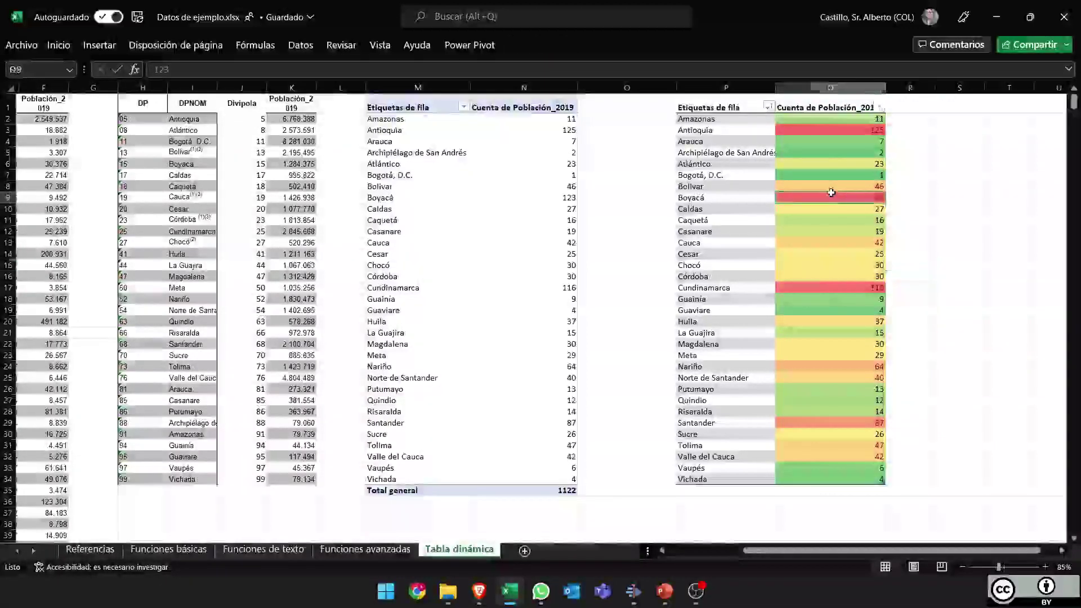
left_click(835, 129)
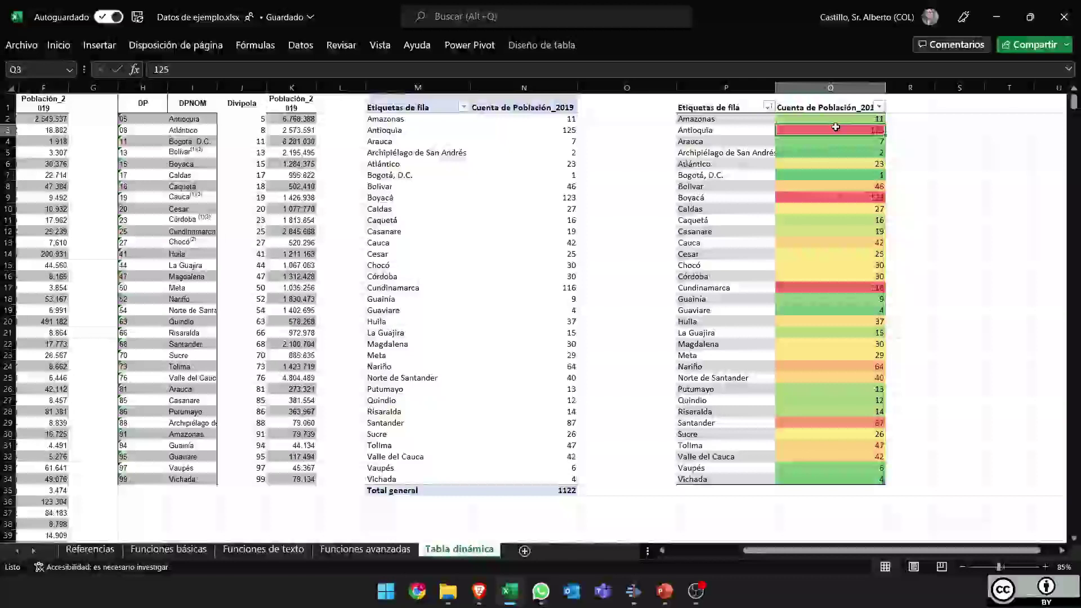
left_click(824, 289)
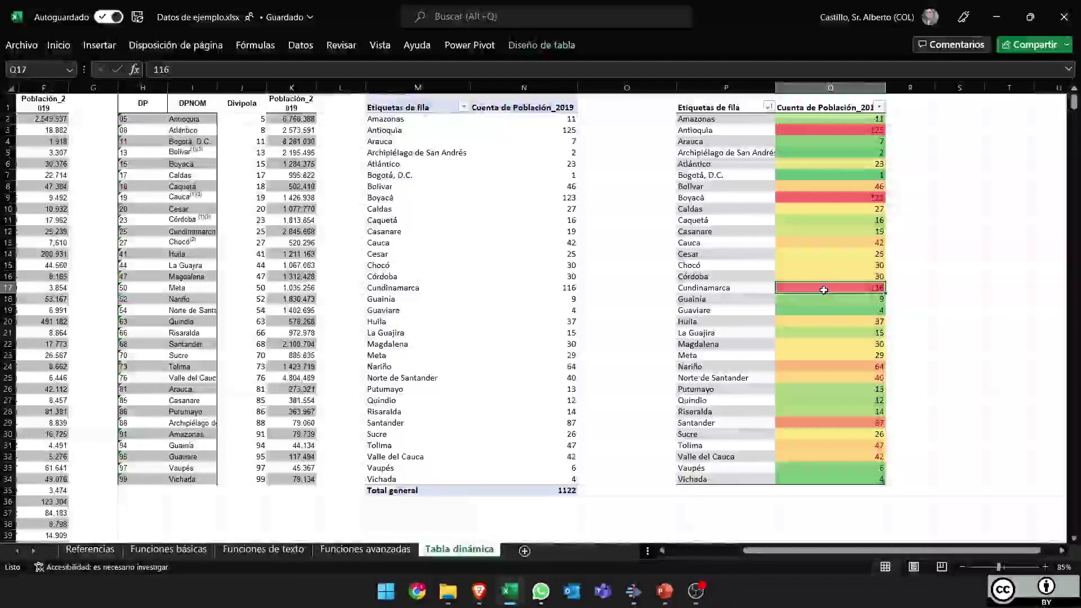
key("alt+Tab")
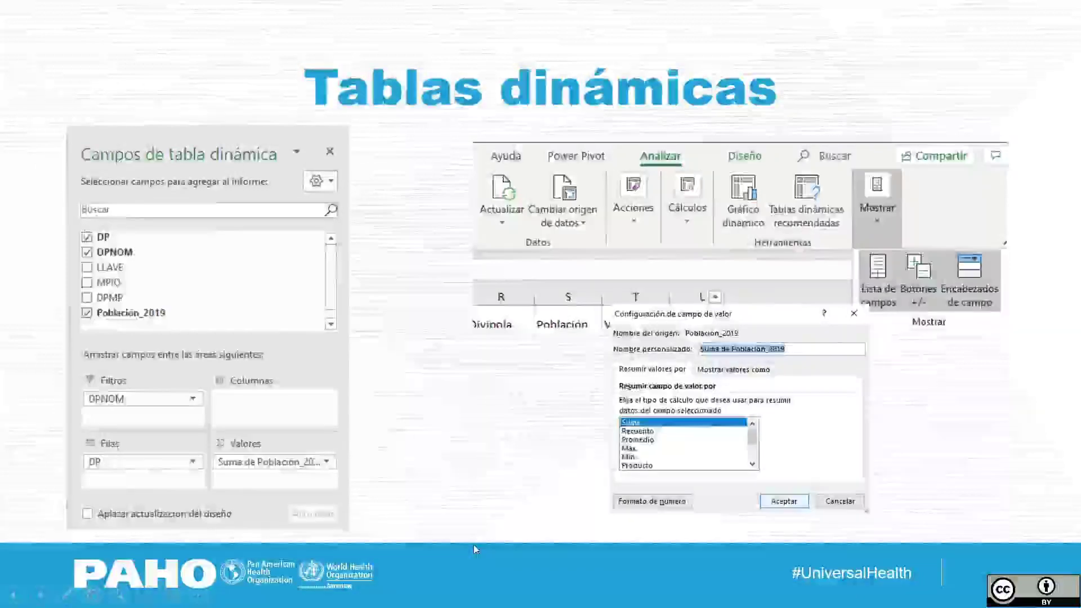
key("Right")
key("Right")
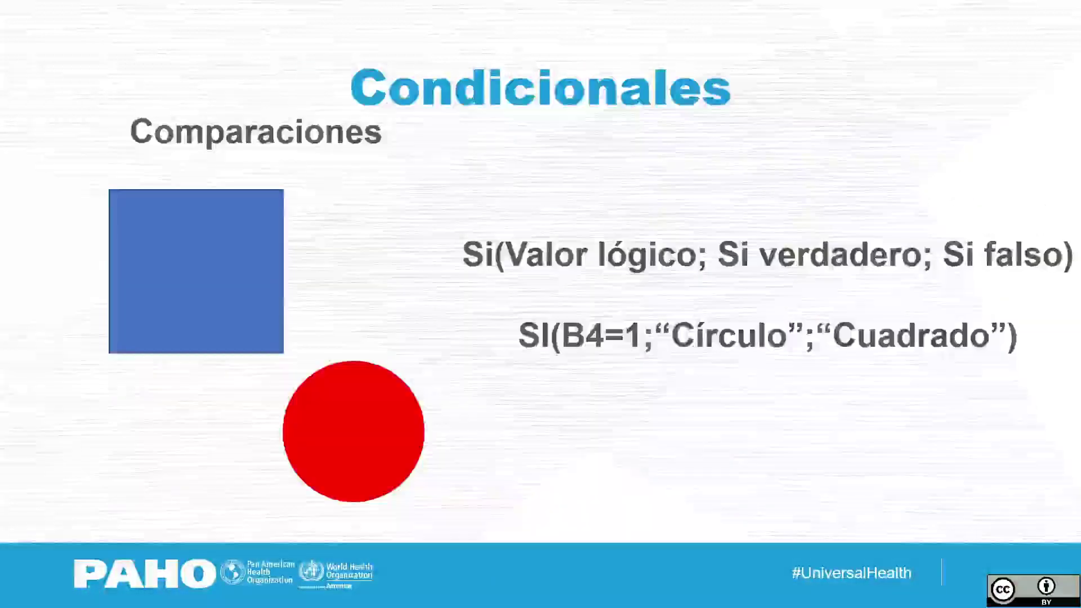
key("Right")
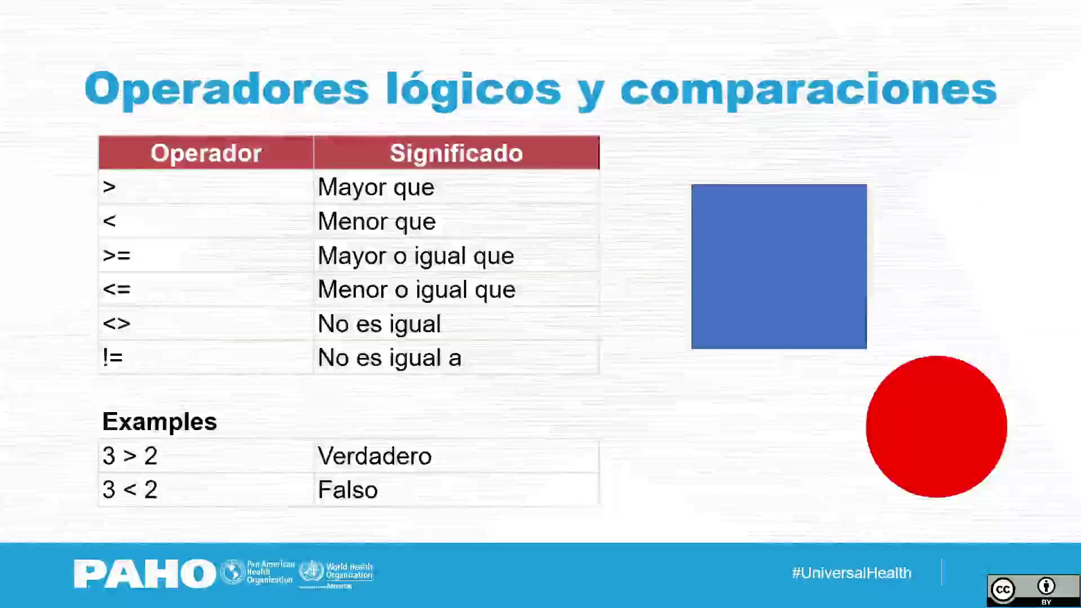
key("Right")
key("Right")
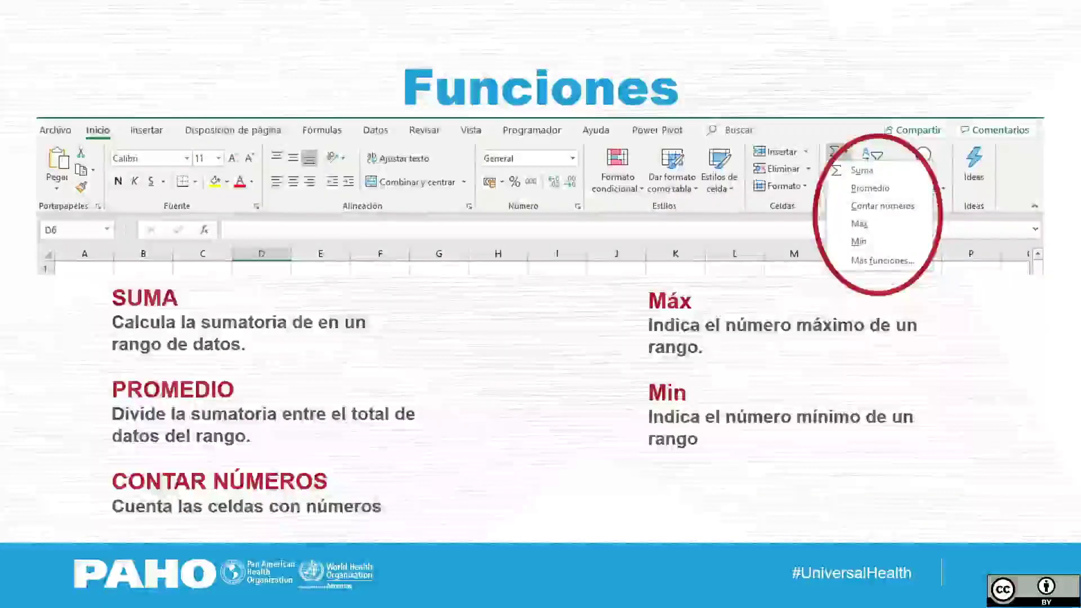
key("Right")
key("Right")
key("Left")
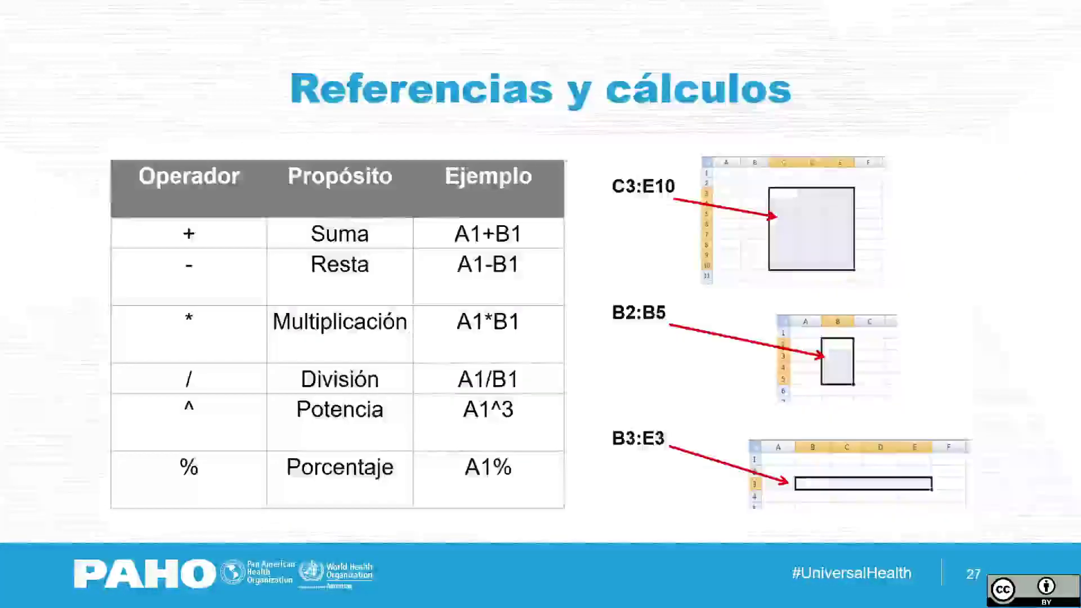
key("Left")
key("Left")
key("Left")
key("Left")
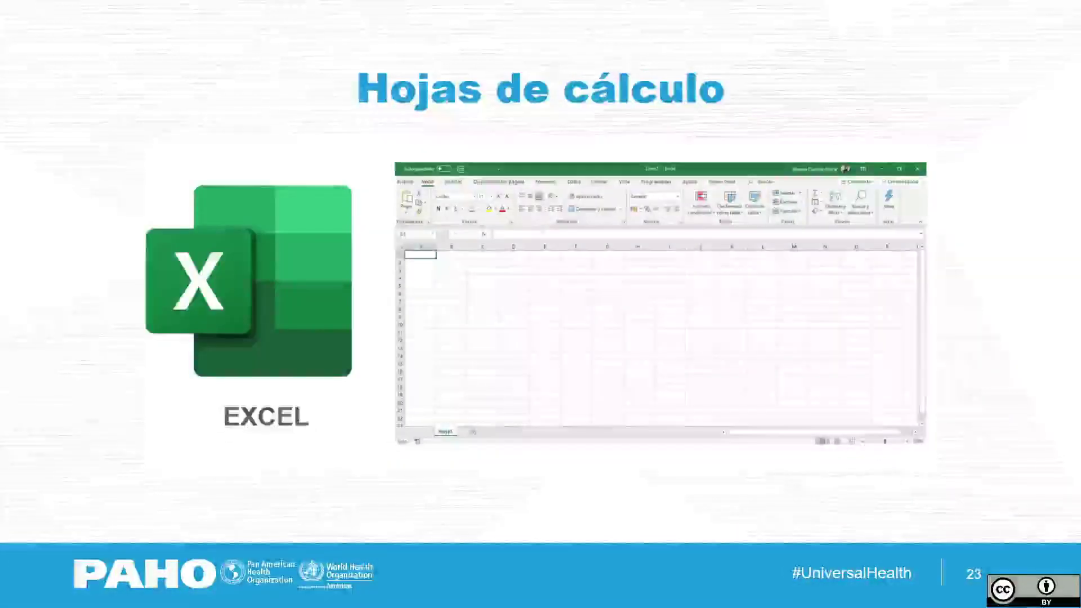
key("Left")
key("Left")
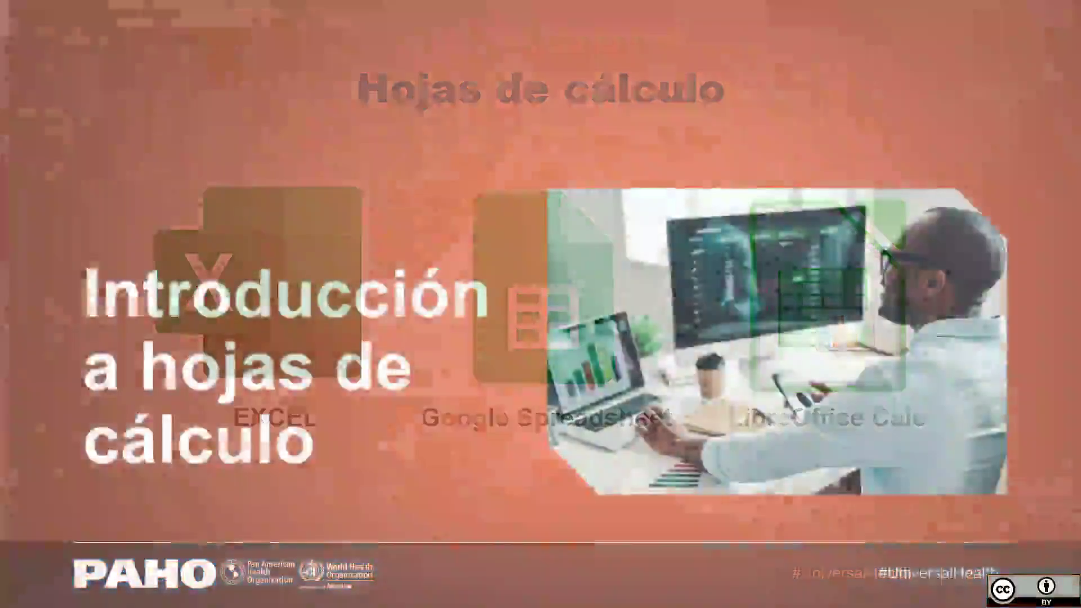
key("Left")
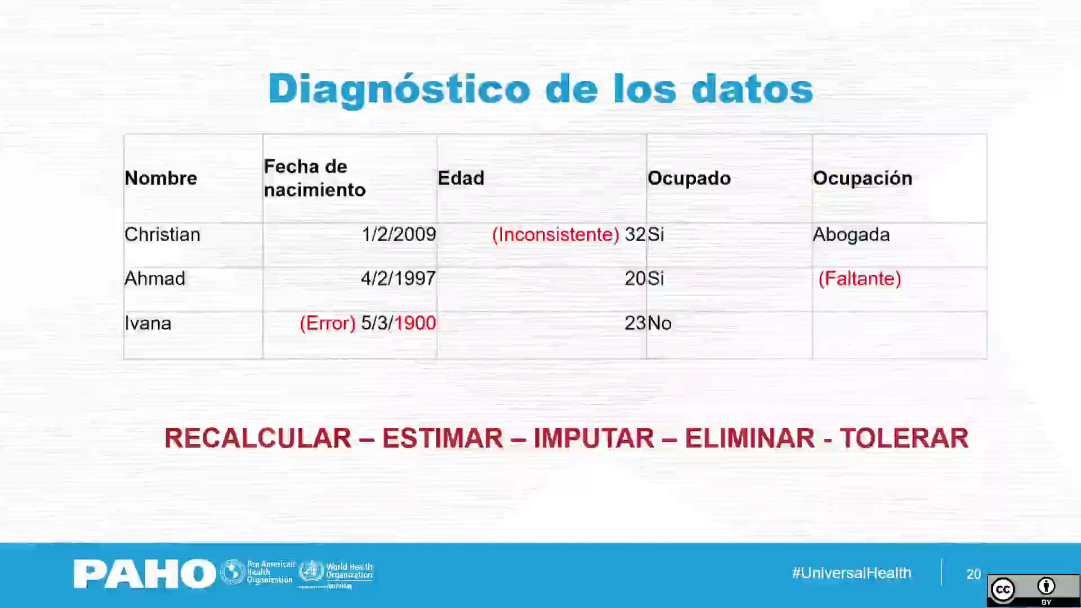
key("Right")
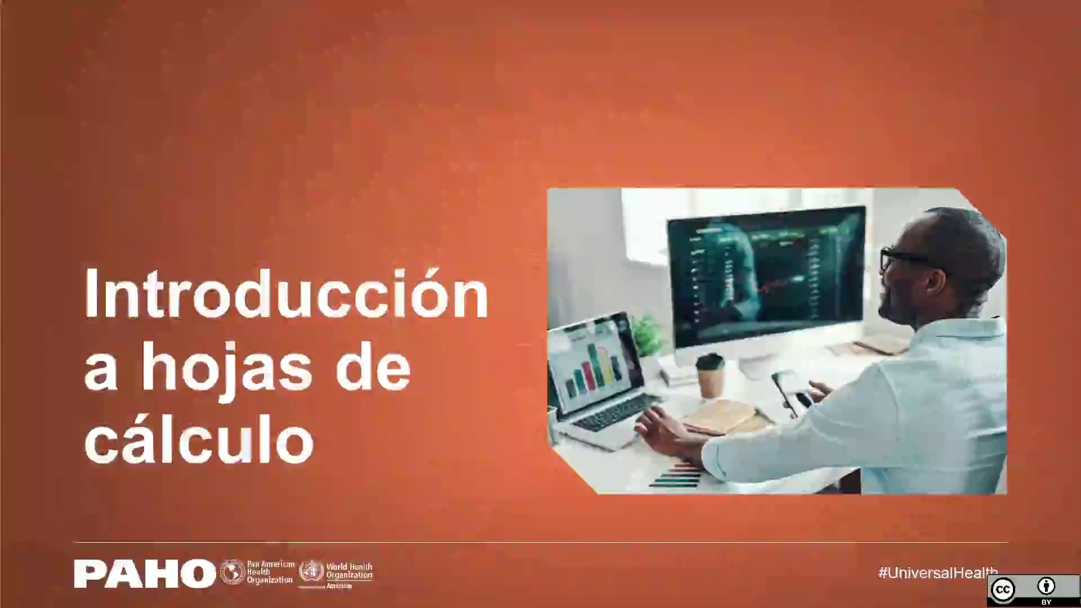